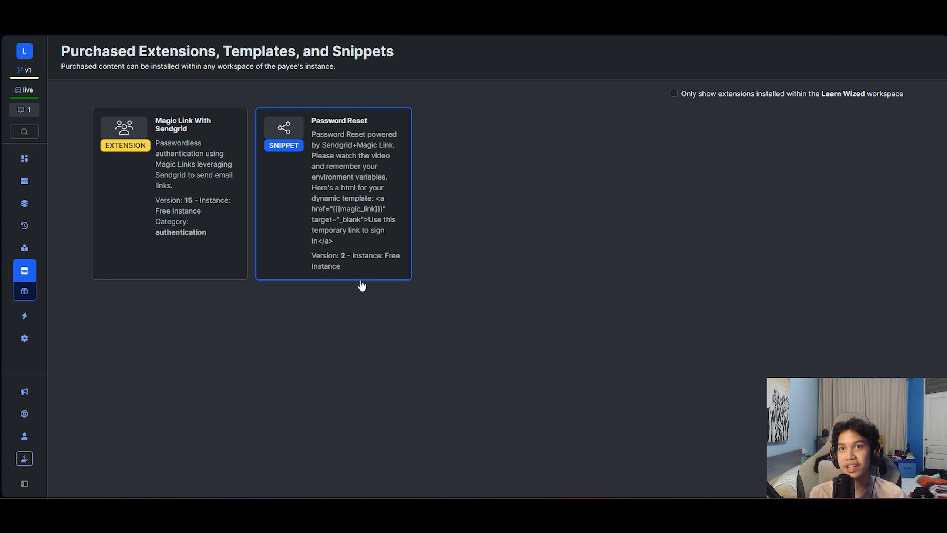
- Install the Password Reset snippet, then view the user table with its magic_link field
left_click(303, 256)
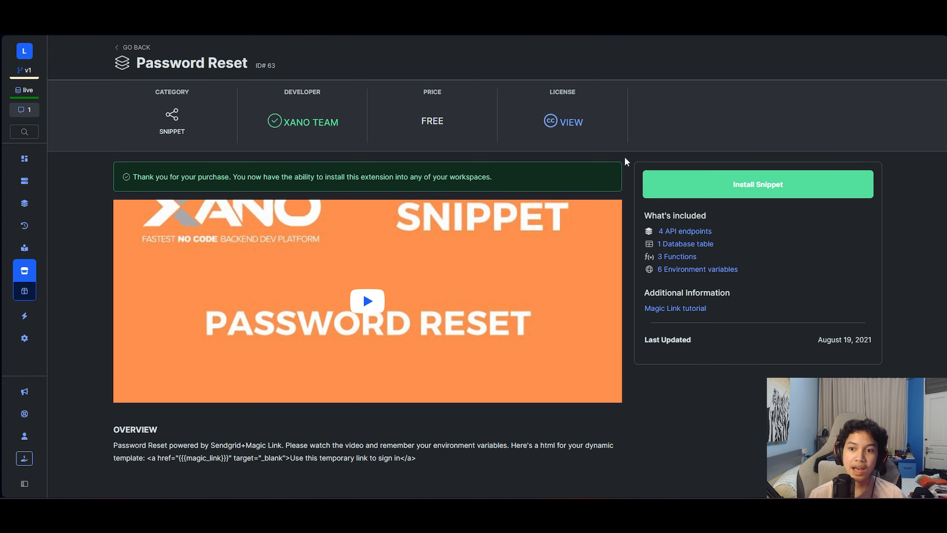
left_click(731, 190)
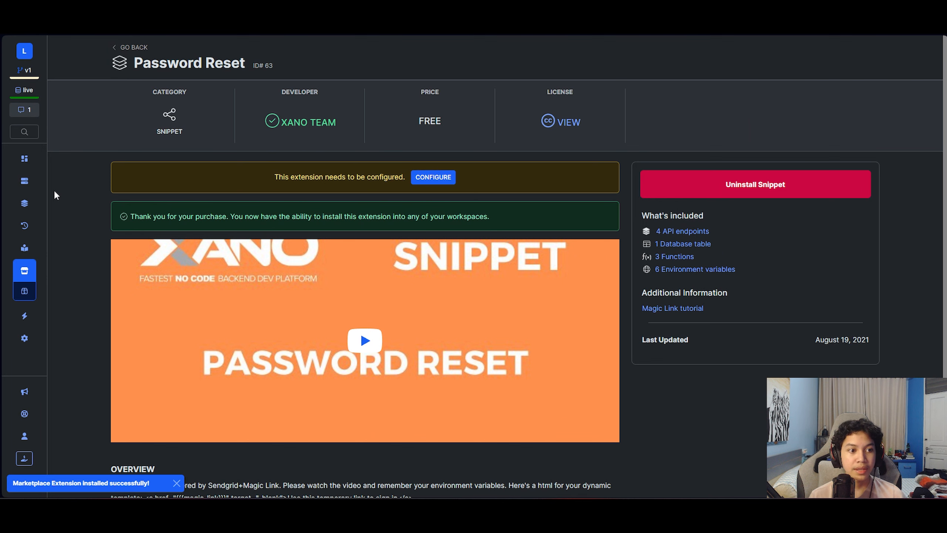
left_click(21, 183)
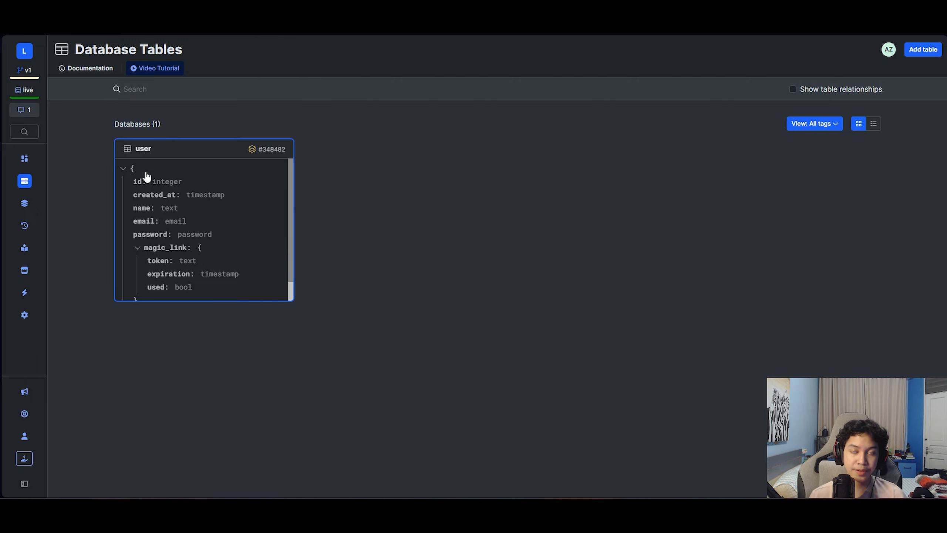
- Look over the four Password Reset API endpoints, then go back to Marketplace > Purchased
left_click(27, 206)
left_click(257, 182)
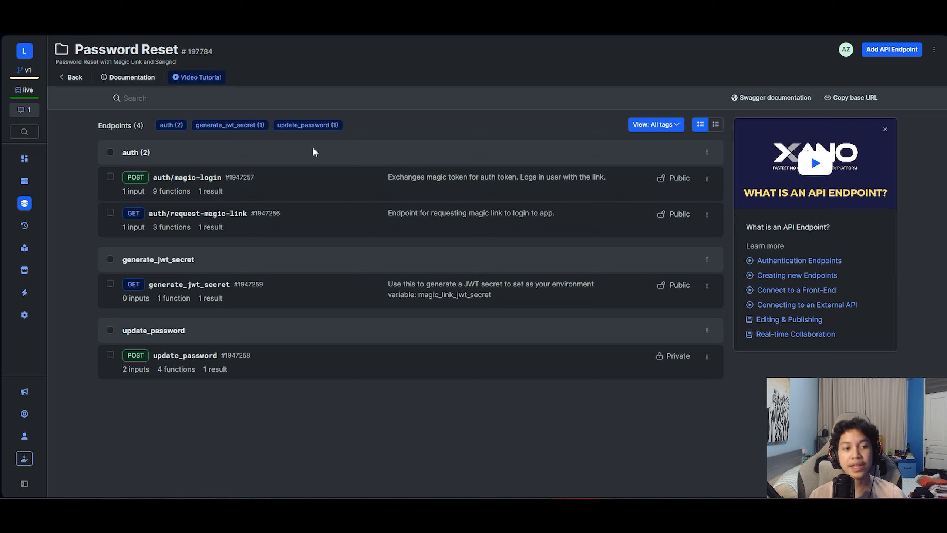
left_click(25, 232)
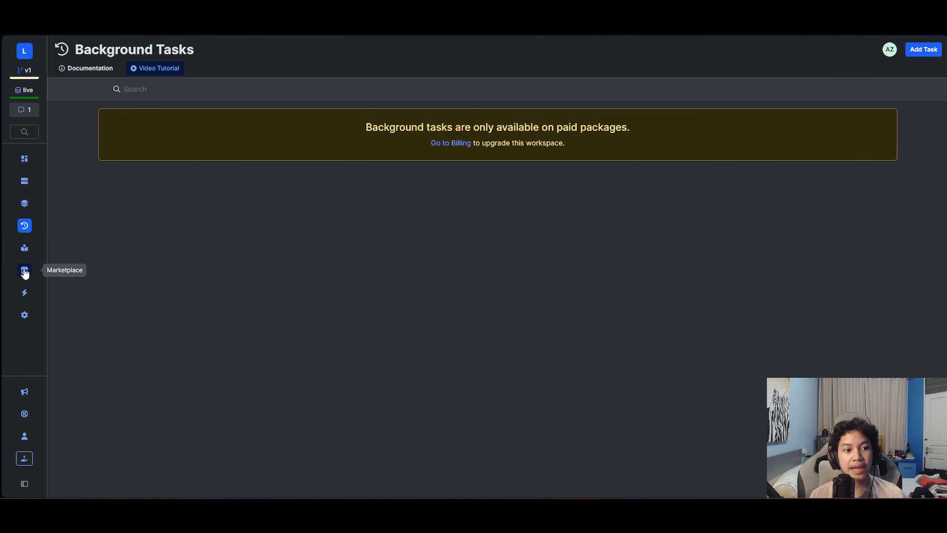
mouse_move(24, 277)
left_click(21, 310)
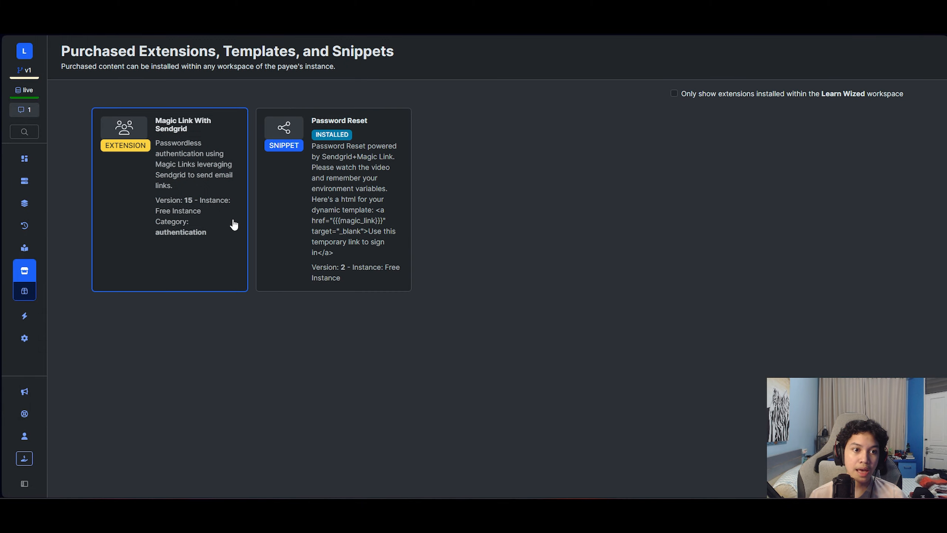
- Install the Magic Link With Sendgrid extension with its fields merged into the user table
left_click(217, 222)
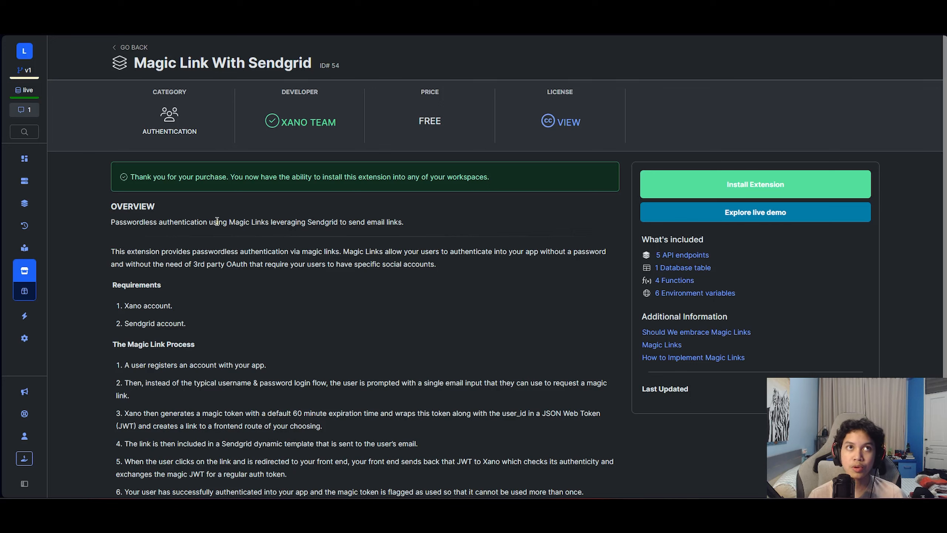
left_click(688, 192)
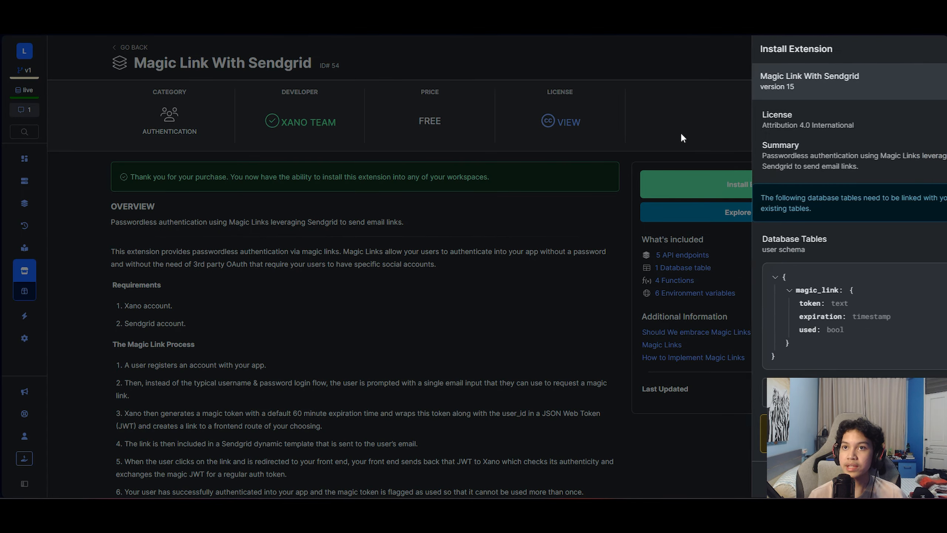
left_click(831, 393)
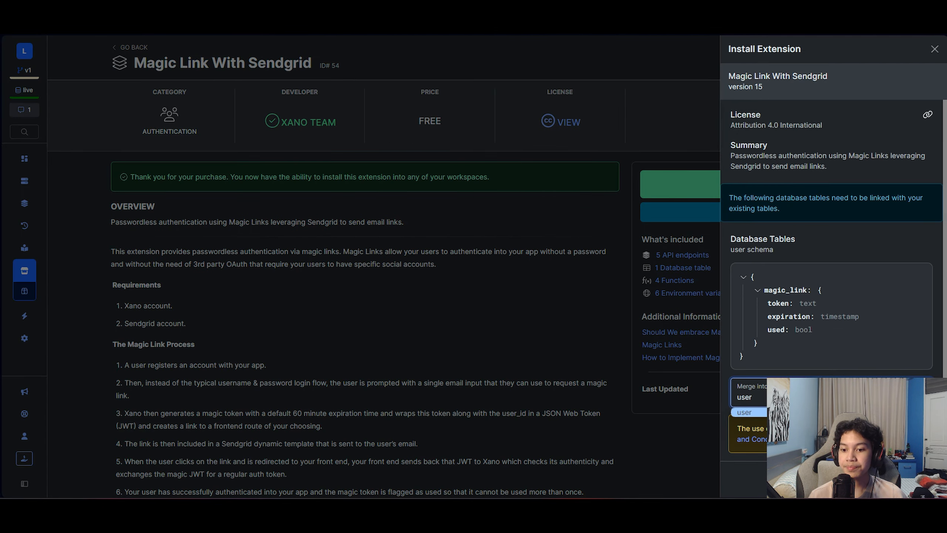
left_click(831, 412)
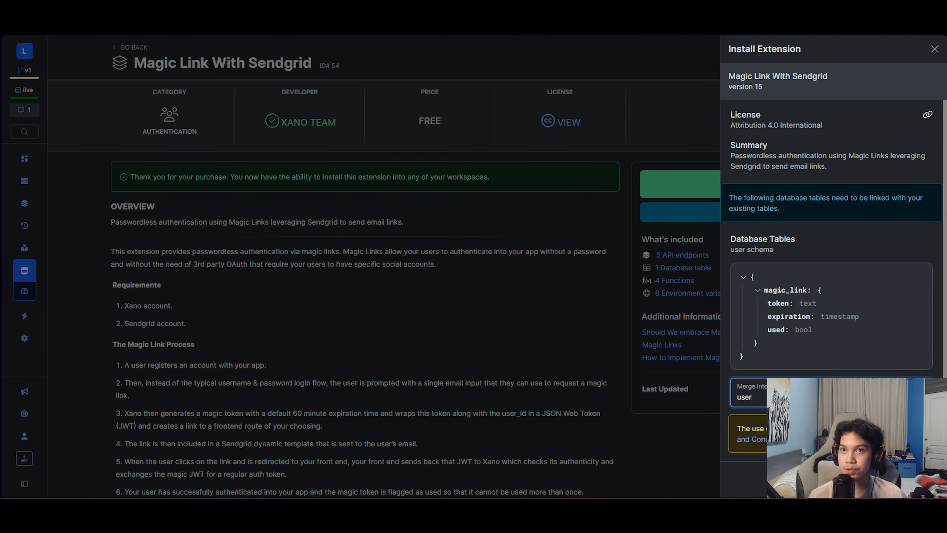
left_click(914, 480)
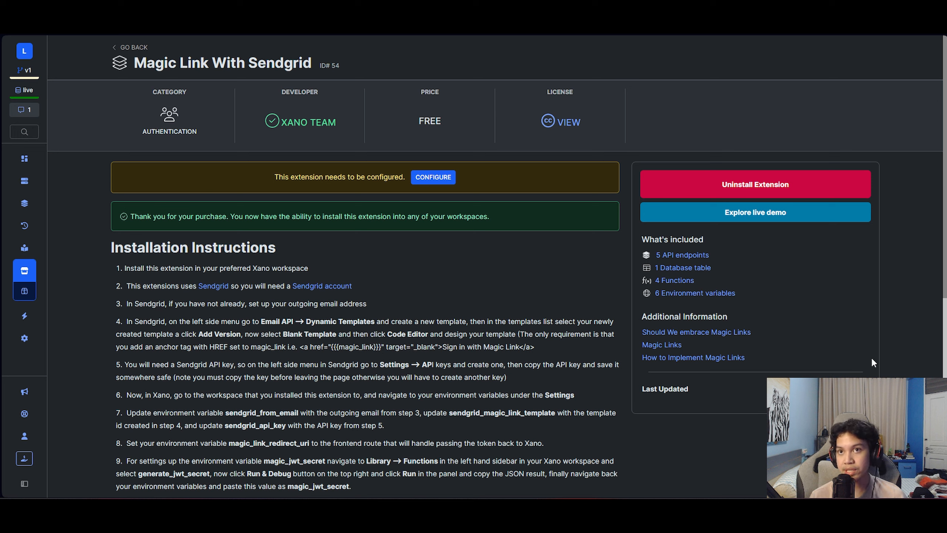
- Open the Magic Link API group and scroll through its seven endpoints, including update_password
left_click(24, 204)
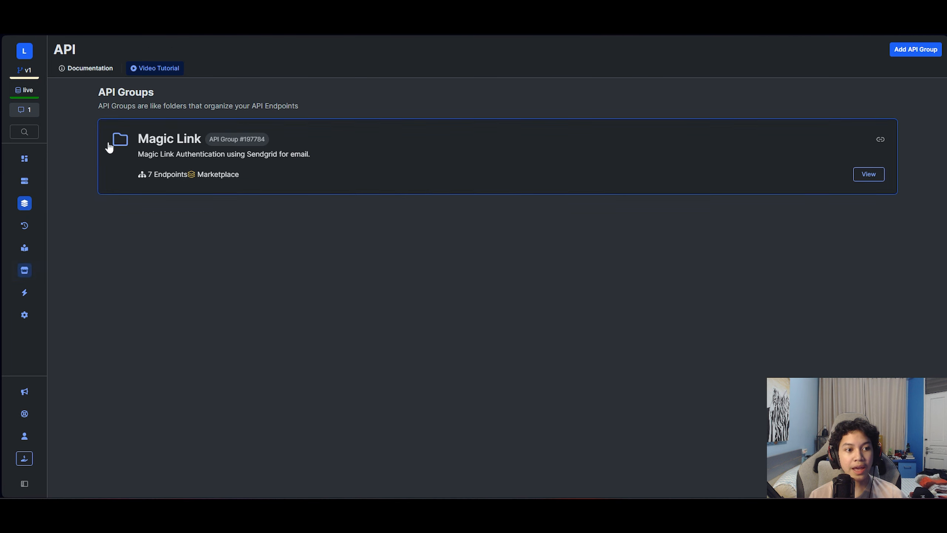
left_click(150, 141)
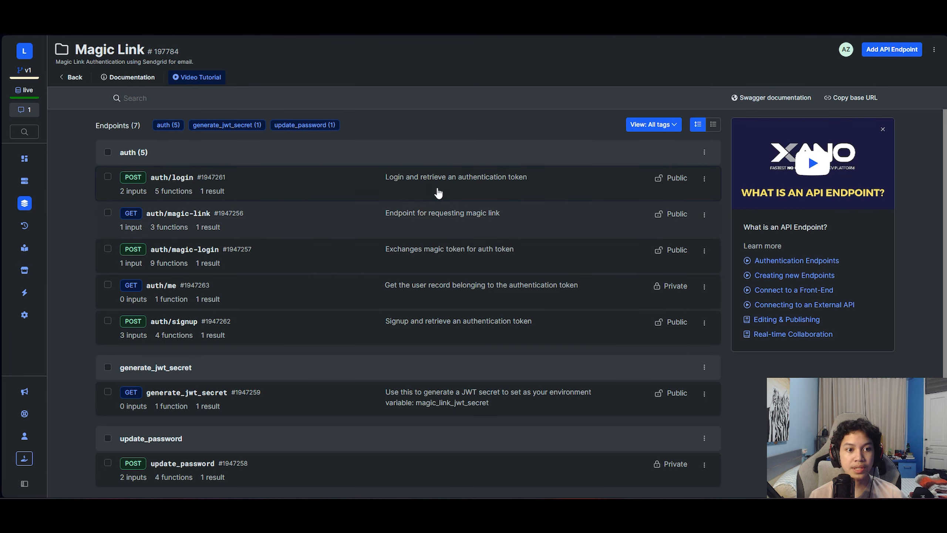
scroll(317, 396, "down", 1)
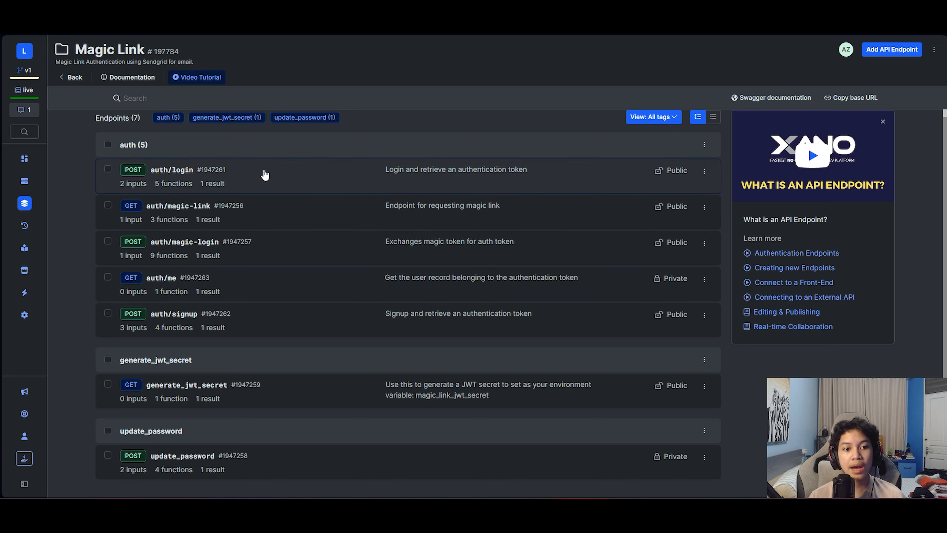
- Delete the name column from the user table
left_click(24, 181)
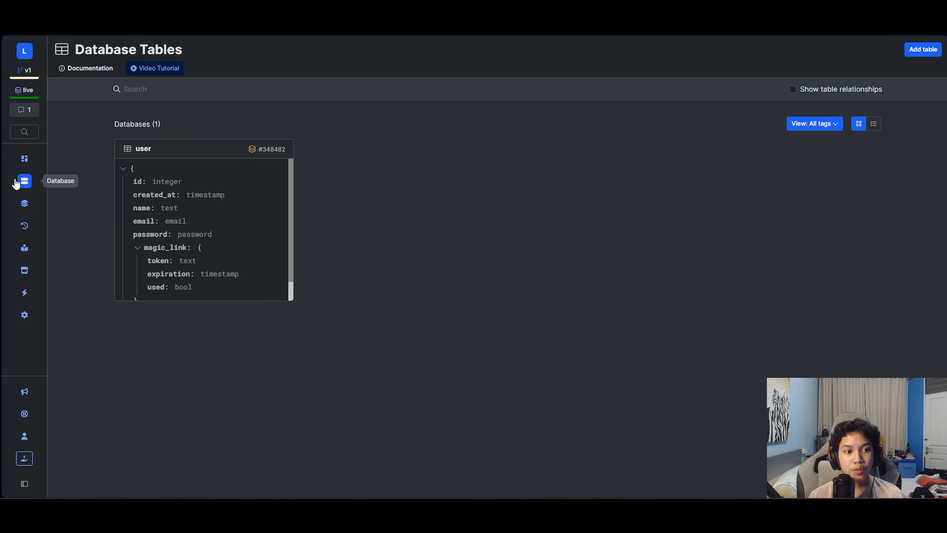
left_click(167, 224)
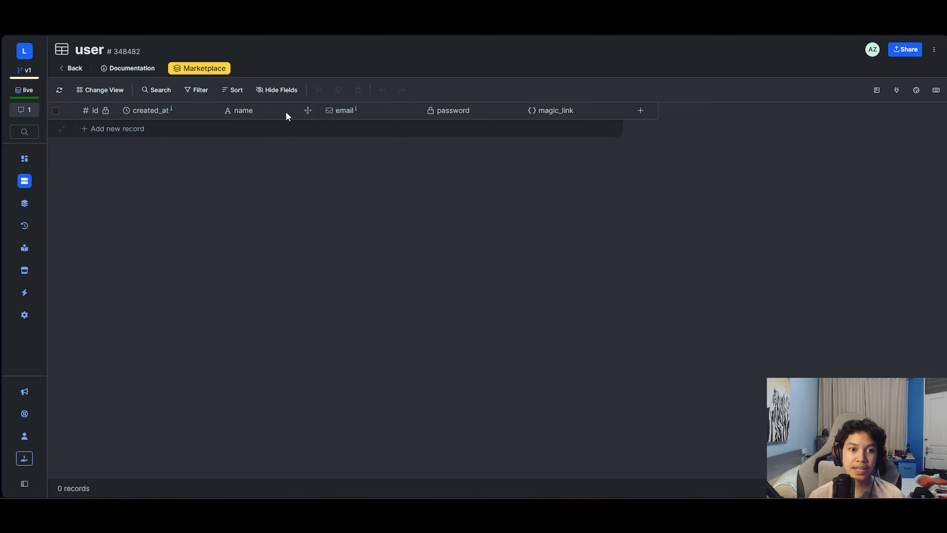
left_click(300, 110)
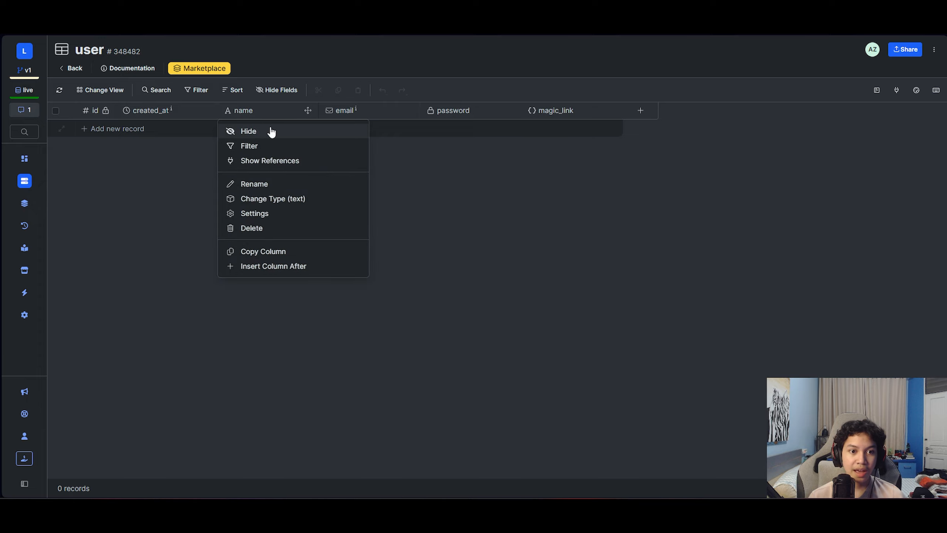
left_click(257, 228)
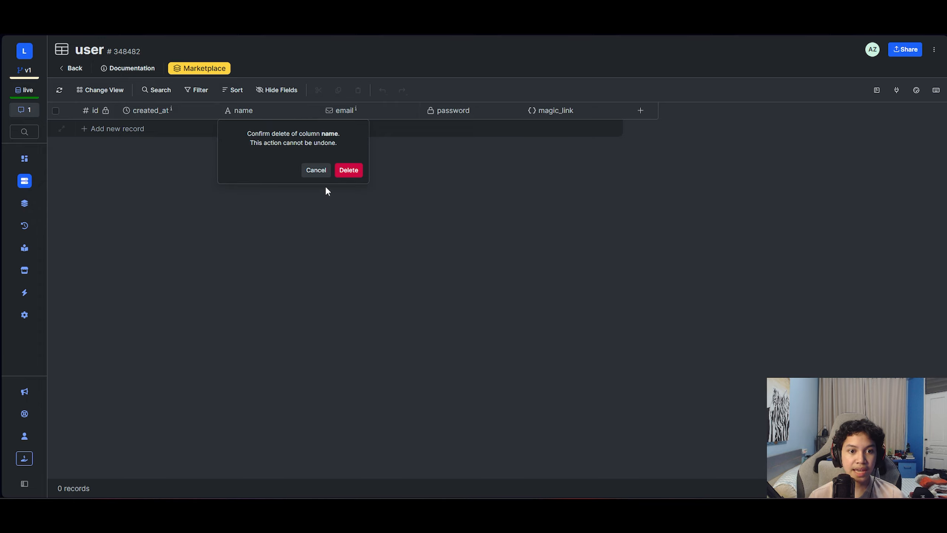
left_click(347, 174)
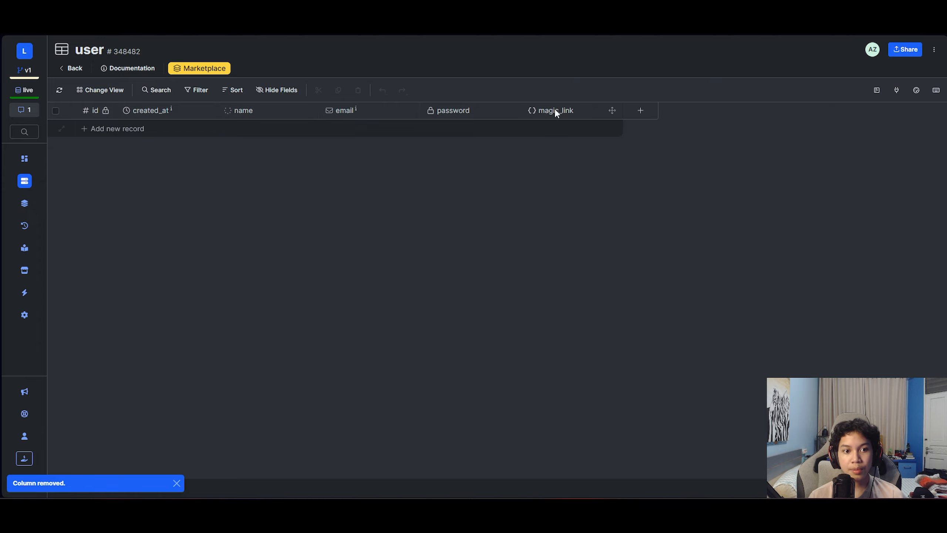
- Add first_name and last_name text columns to the user table
left_click(537, 112)
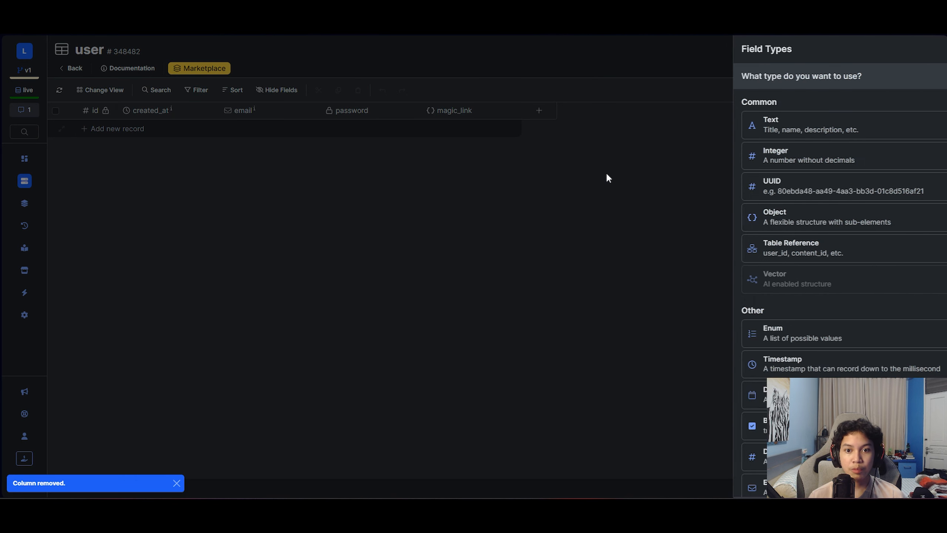
left_click(767, 134)
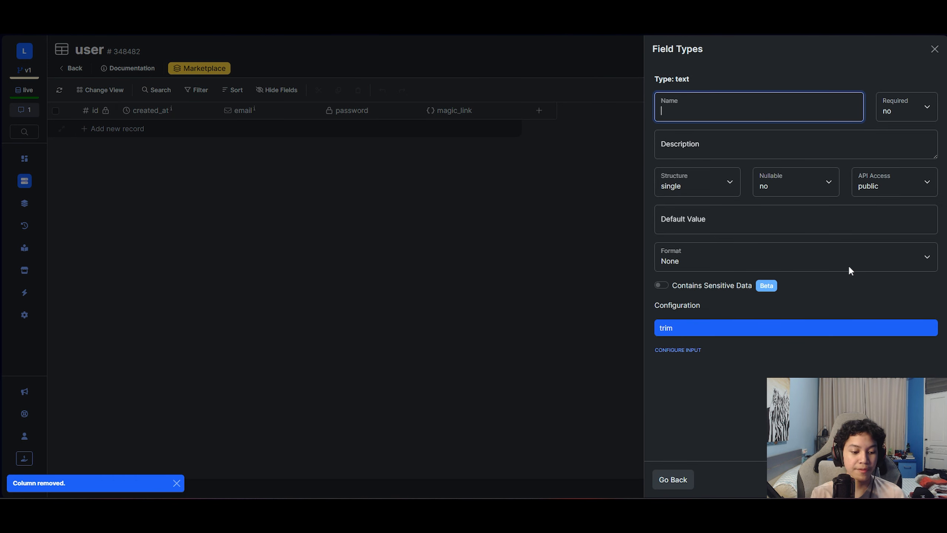
type("first_m")
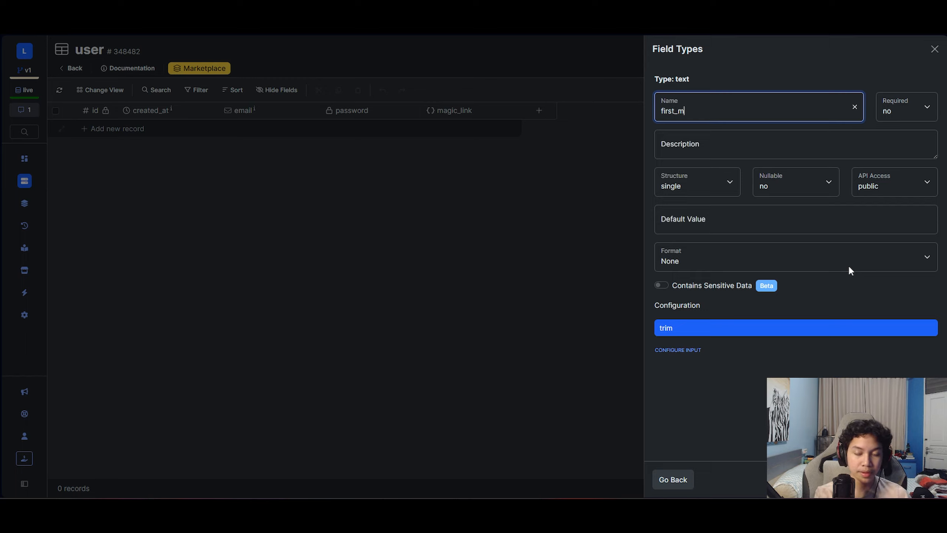
key("BackSpace")
type("name")
key("ctrl+a")
key("BackSpace")
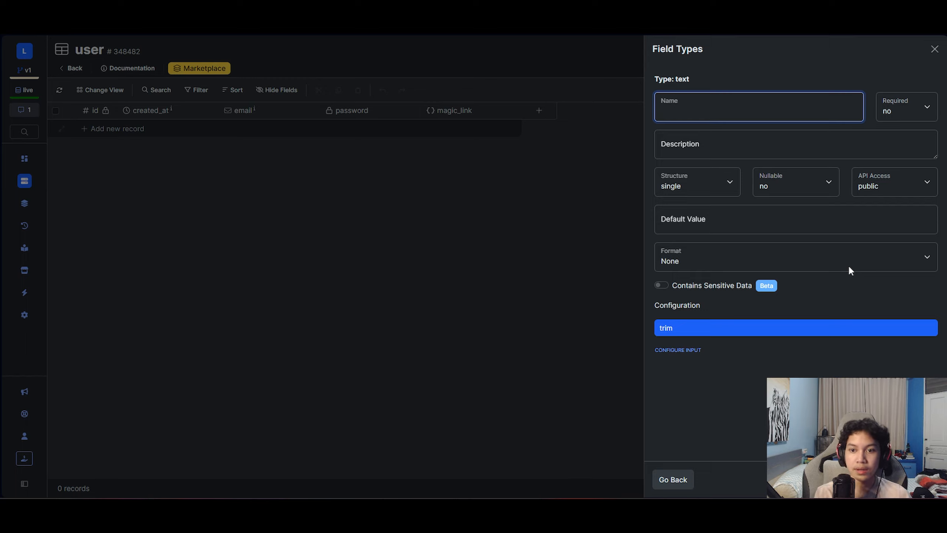
type("first_name")
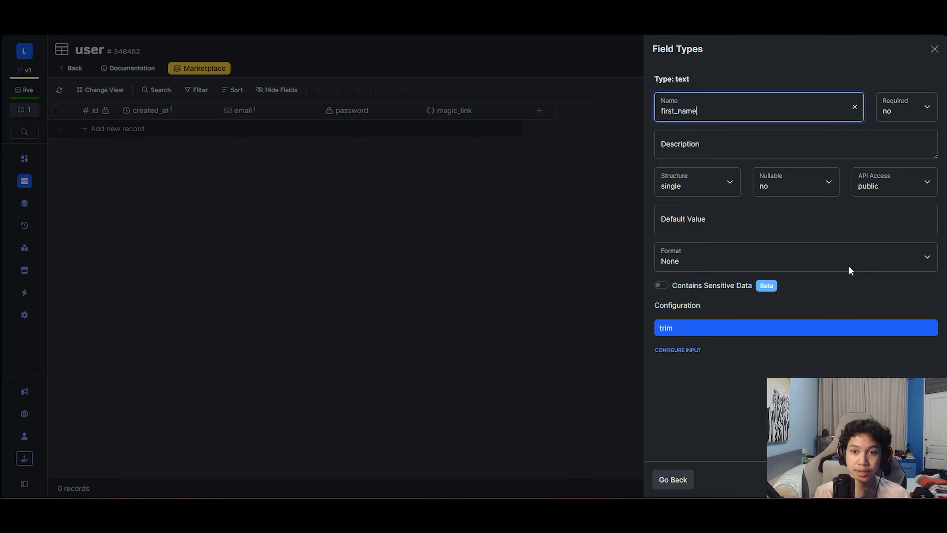
left_click(922, 479)
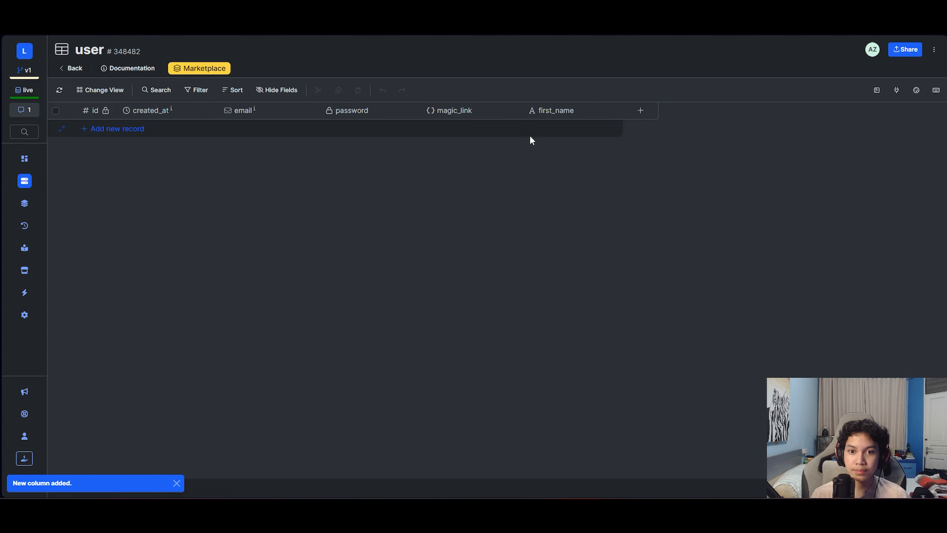
left_click(640, 110)
left_click(772, 129)
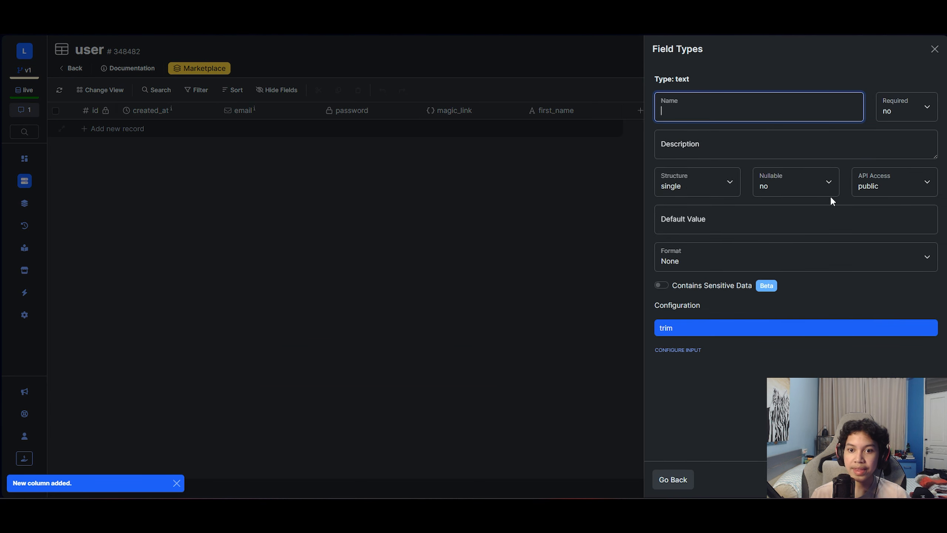
type("last_")
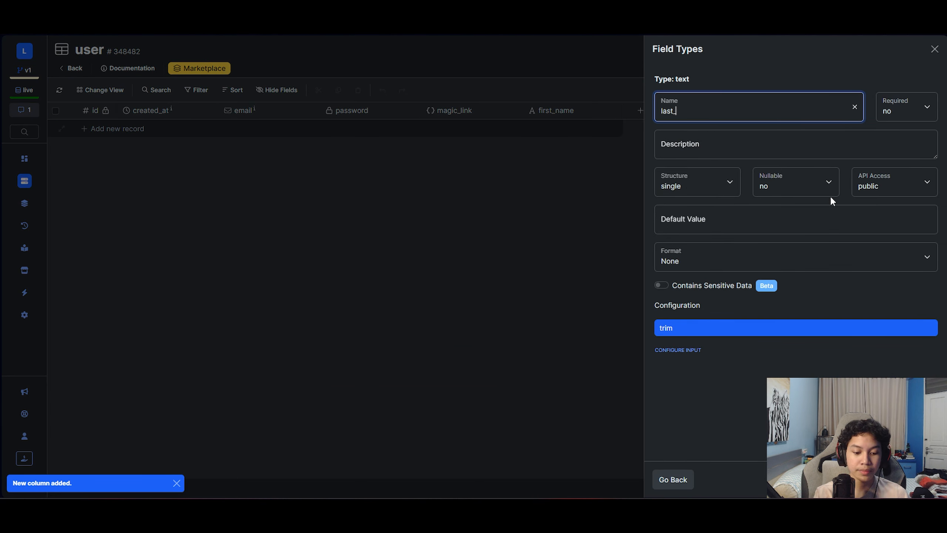
type("name")
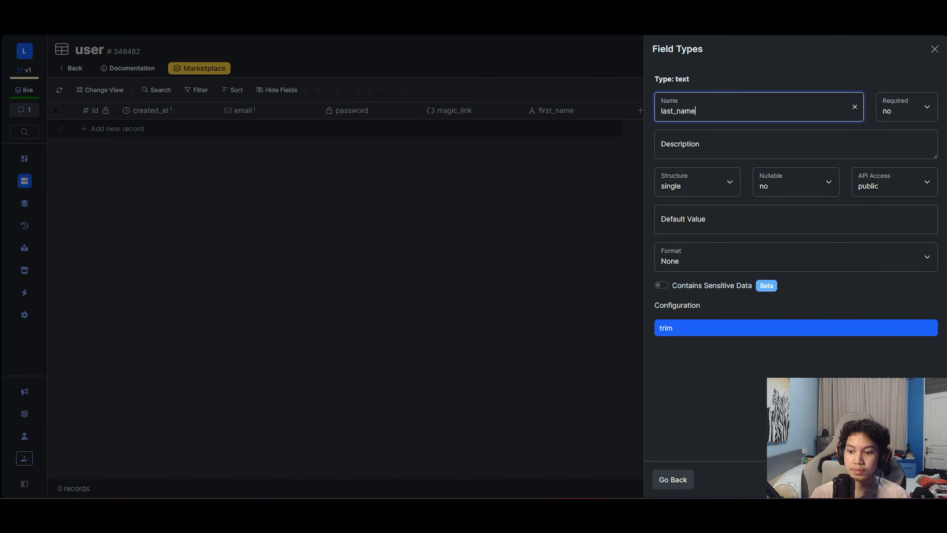
key("Return")
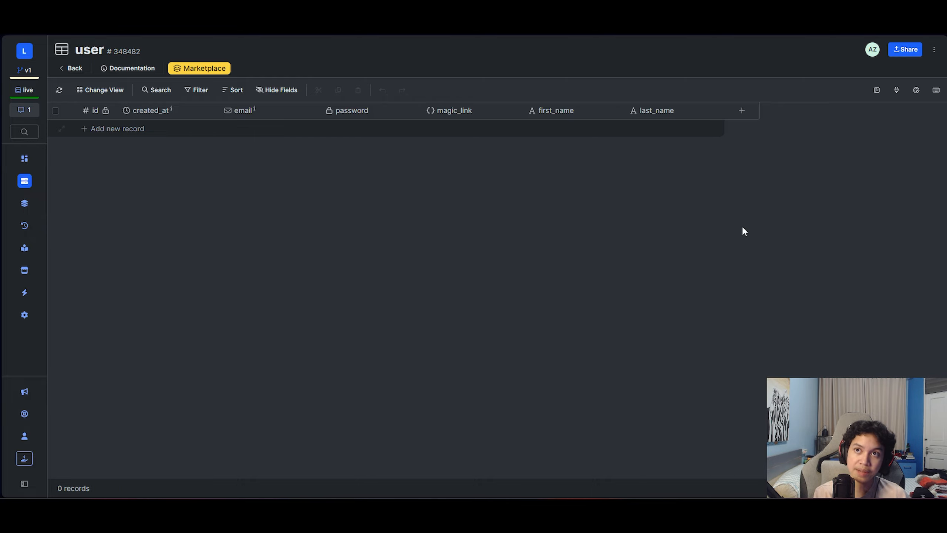
- Add a user_reference_id text column to the user table
left_click(742, 111)
left_click(785, 129)
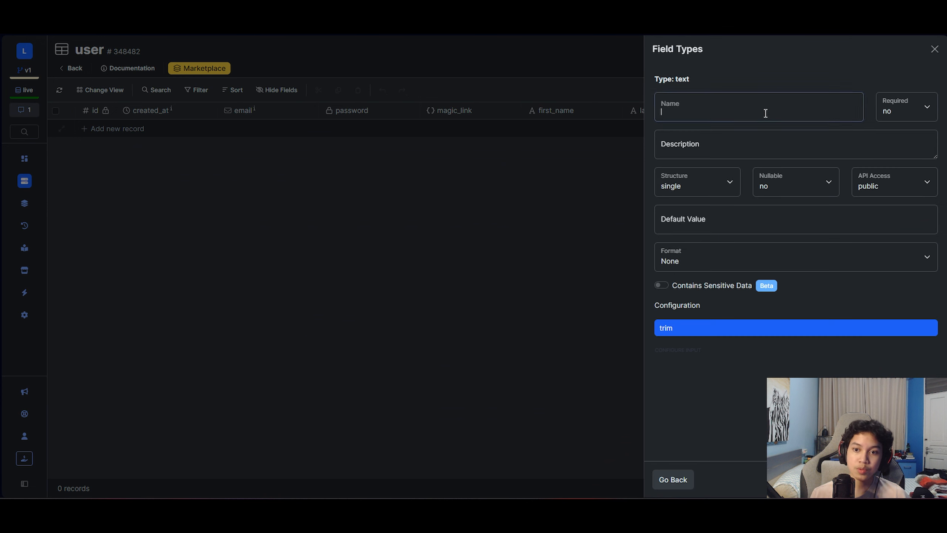
type("user_")
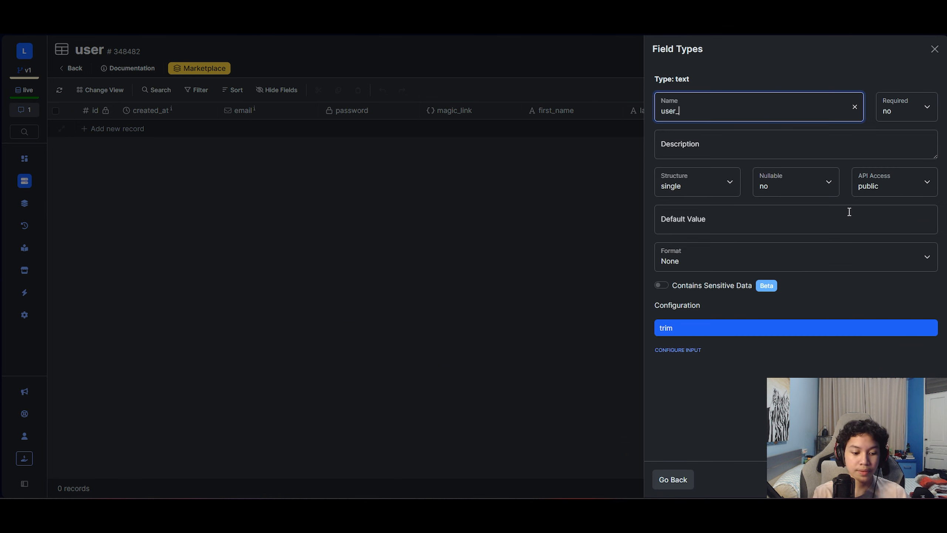
type("refernce")
key("BackSpace")
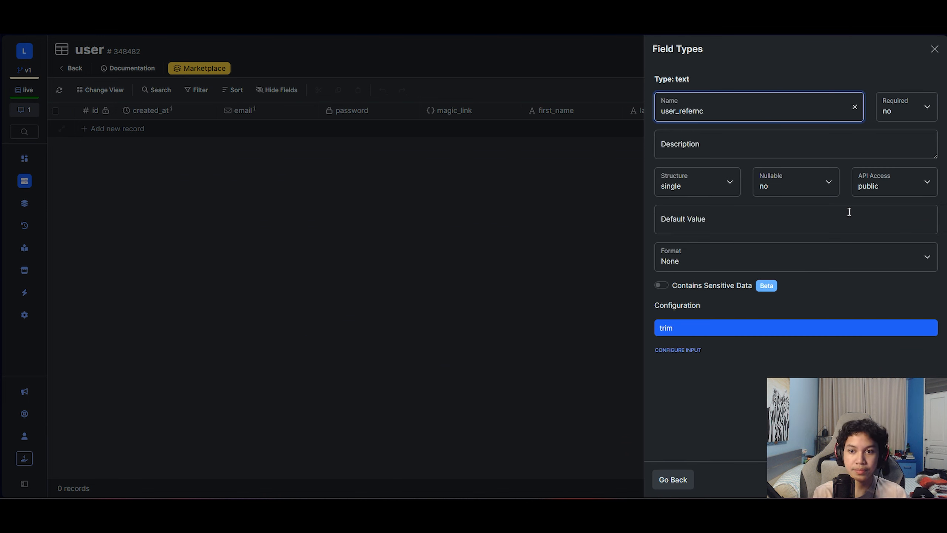
key("BackSpace")
key("BackSpace")
type("ence_")
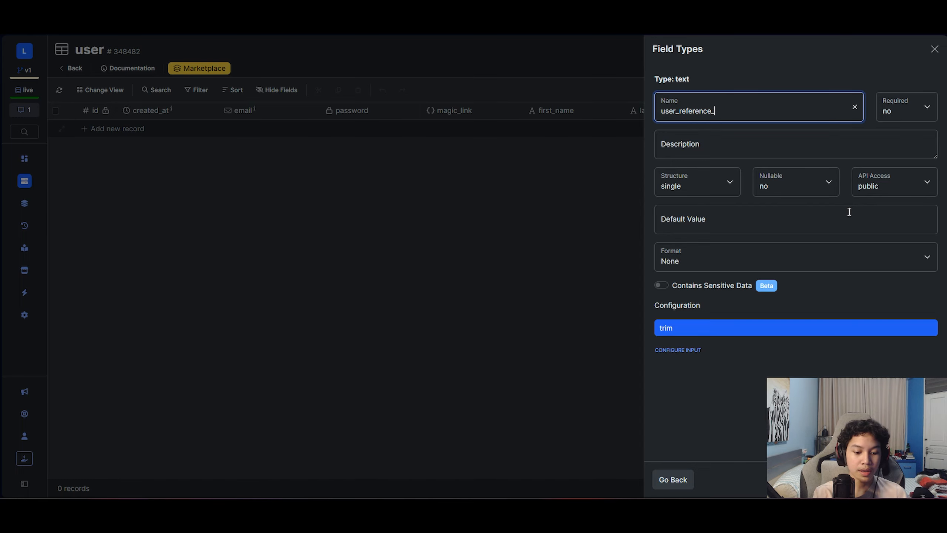
type("id")
left_click(920, 479)
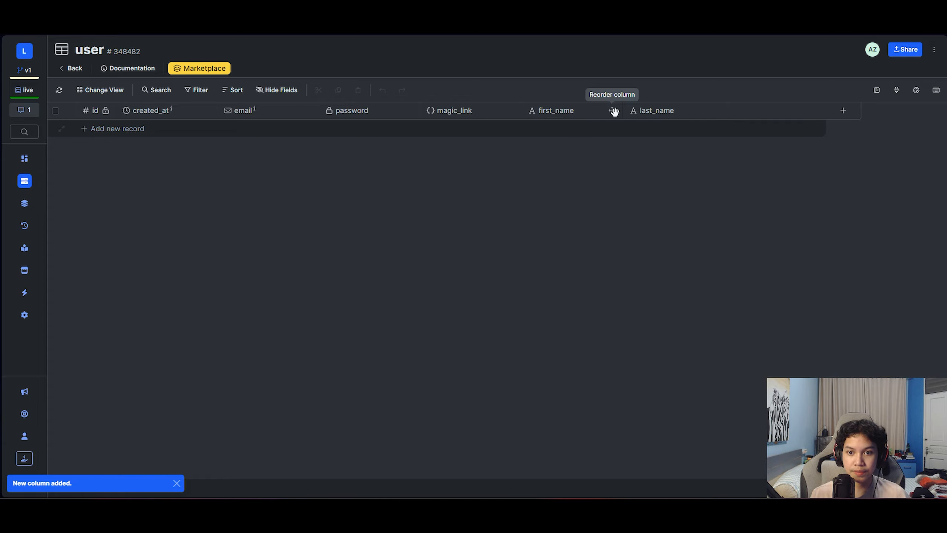
- Drag first_name, last_name, then user_reference_id to sit right after created_at
left_click_drag(613, 111, 300, 118)
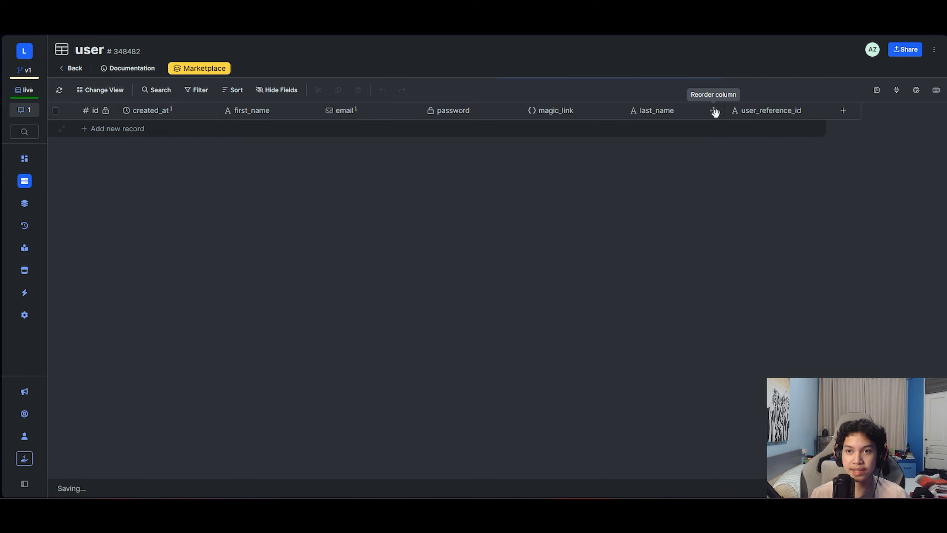
left_click_drag(714, 110, 342, 113)
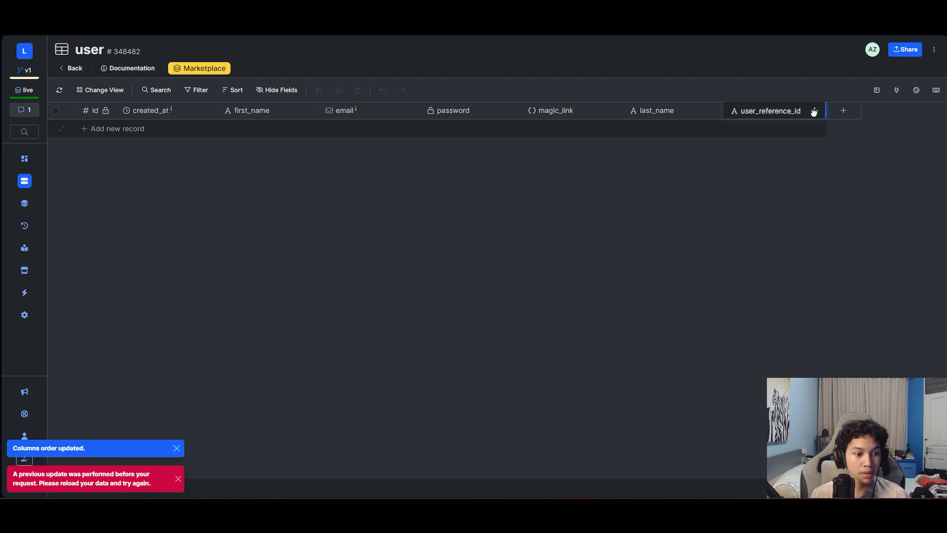
left_click_drag(814, 112, 801, 112)
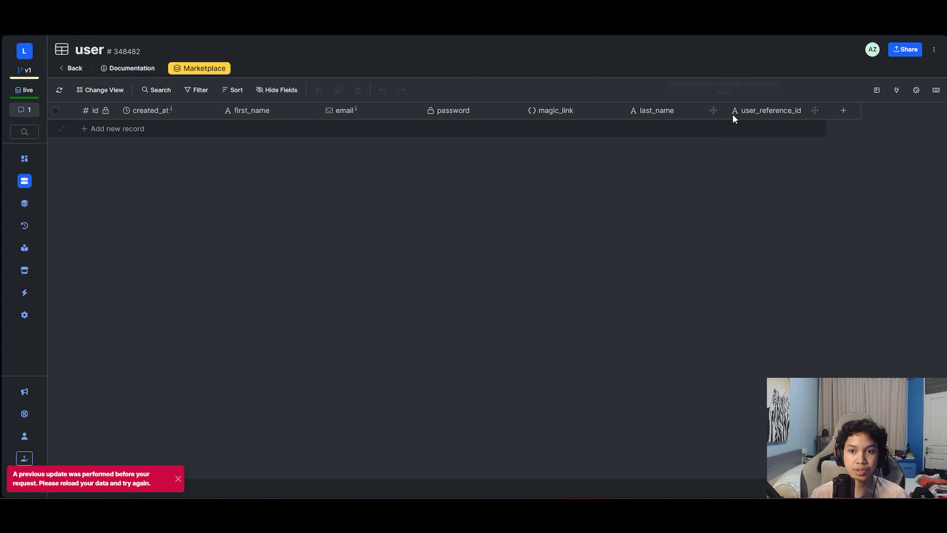
left_click_drag(712, 111, 368, 106)
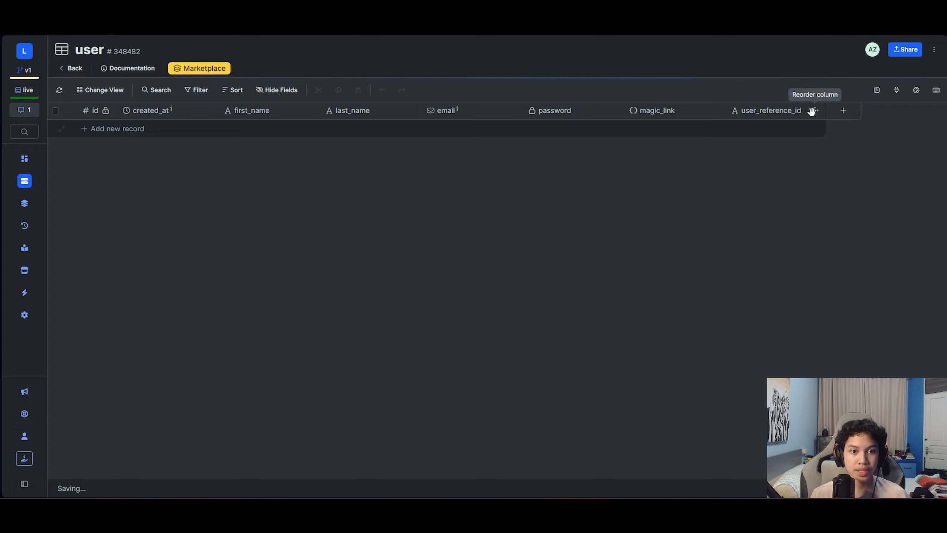
left_click_drag(812, 111, 444, 120)
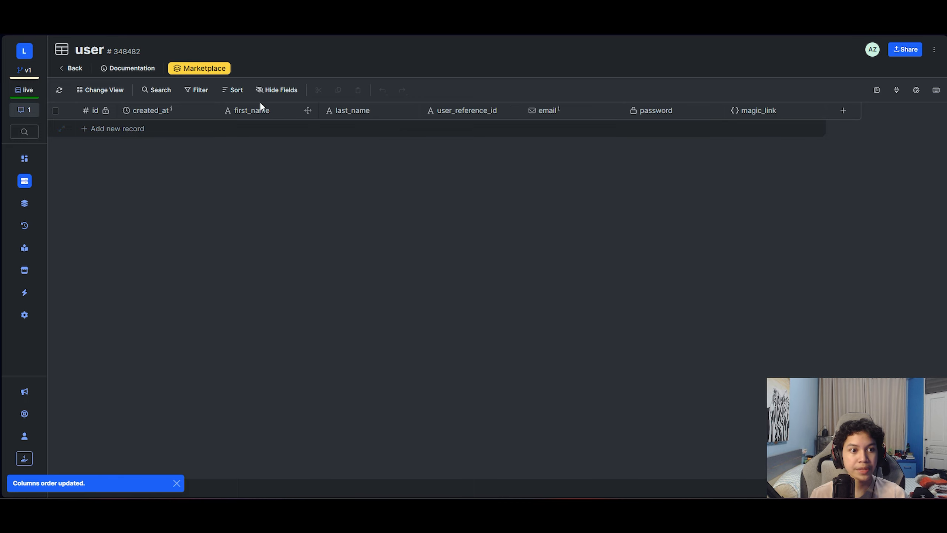
- In the Magic Link group's settings, set the name to Authentication, empty the description, and save
left_click(67, 71)
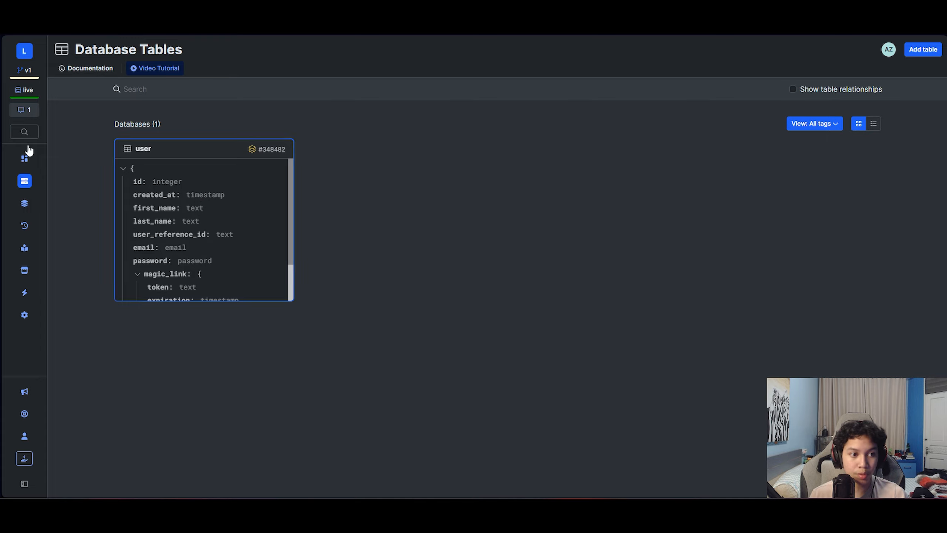
left_click(25, 204)
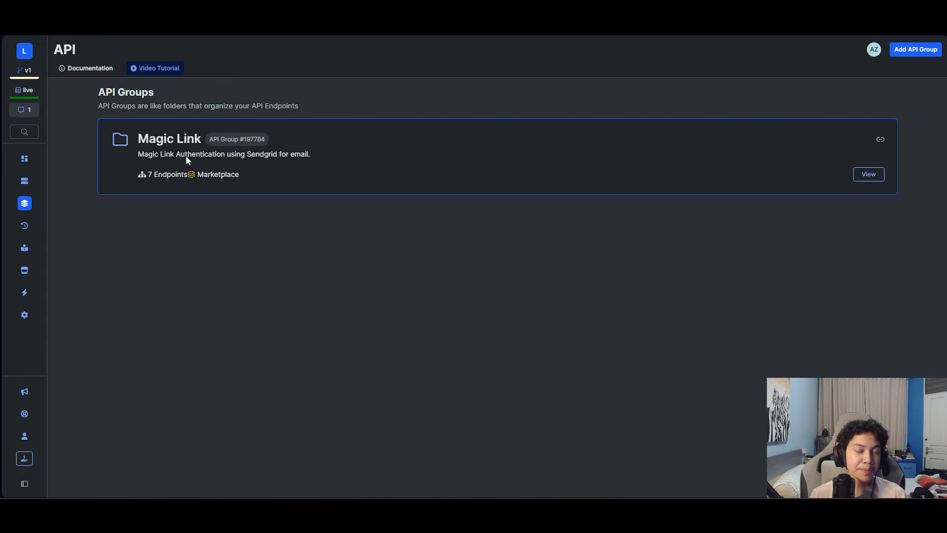
left_click(185, 153)
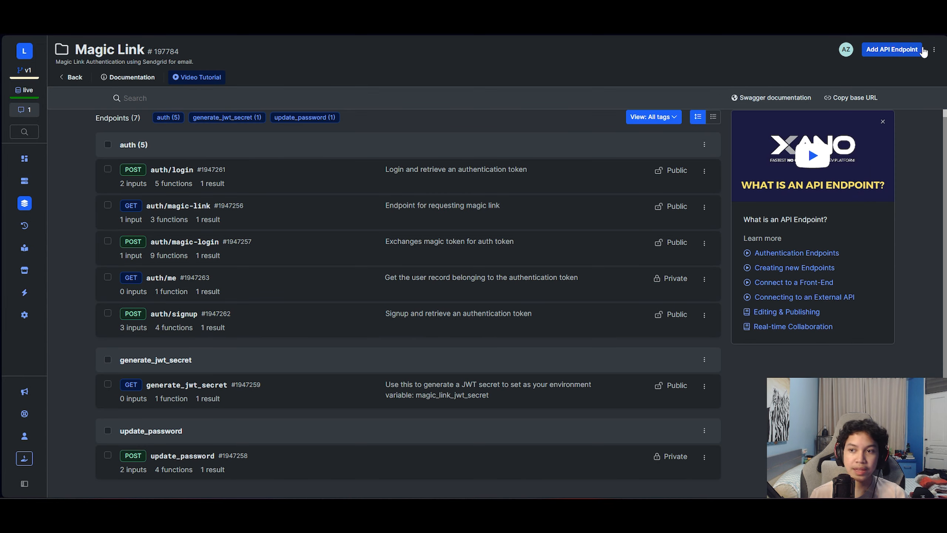
left_click(934, 50)
left_click(857, 70)
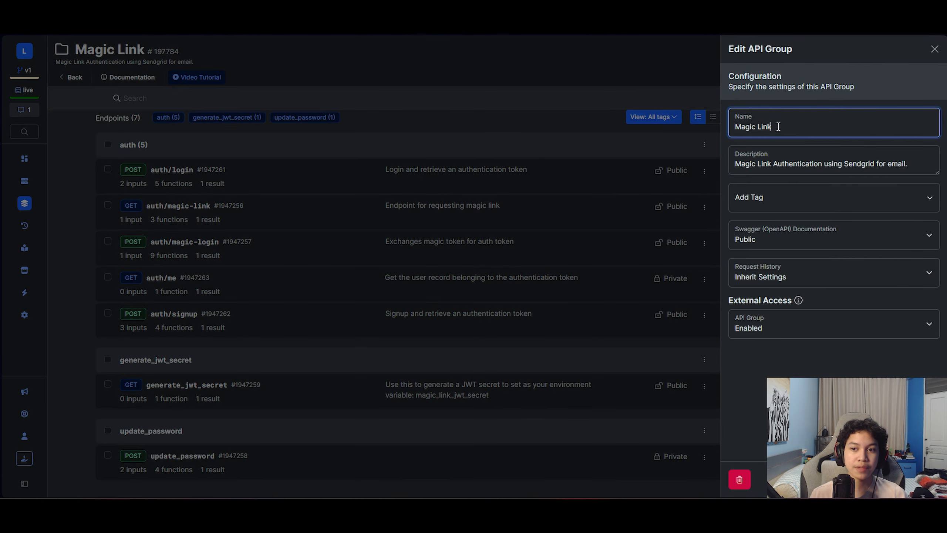
type("Authentication")
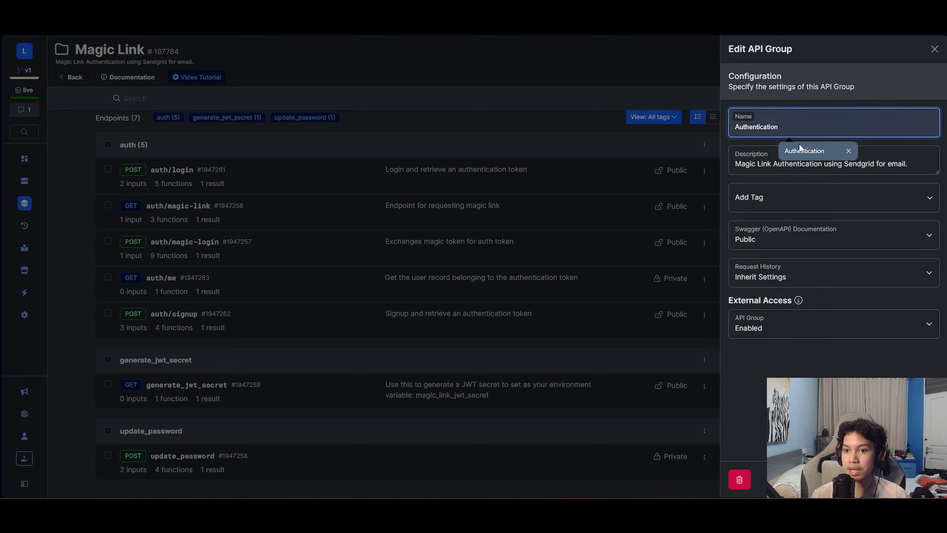
left_click(802, 150)
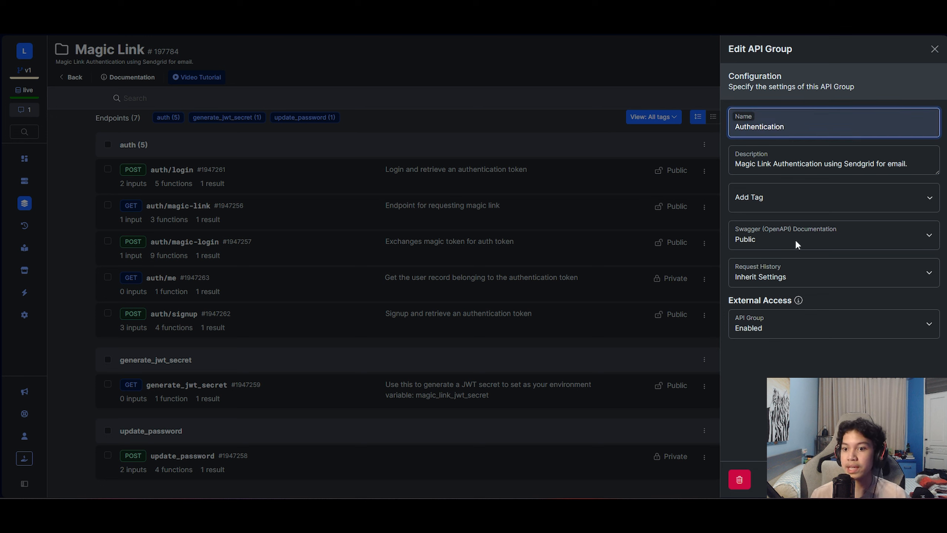
triple_click(924, 163)
key("BackSpace")
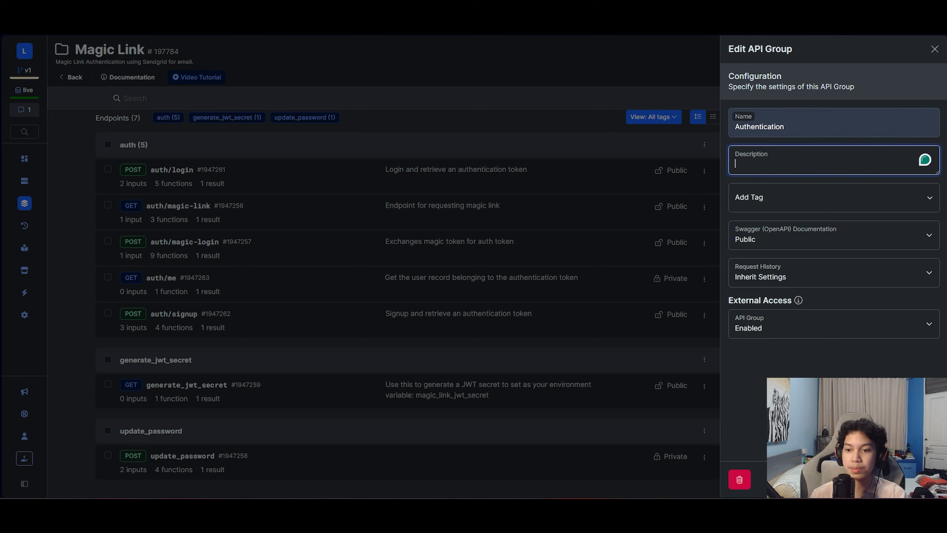
left_click(367, 84)
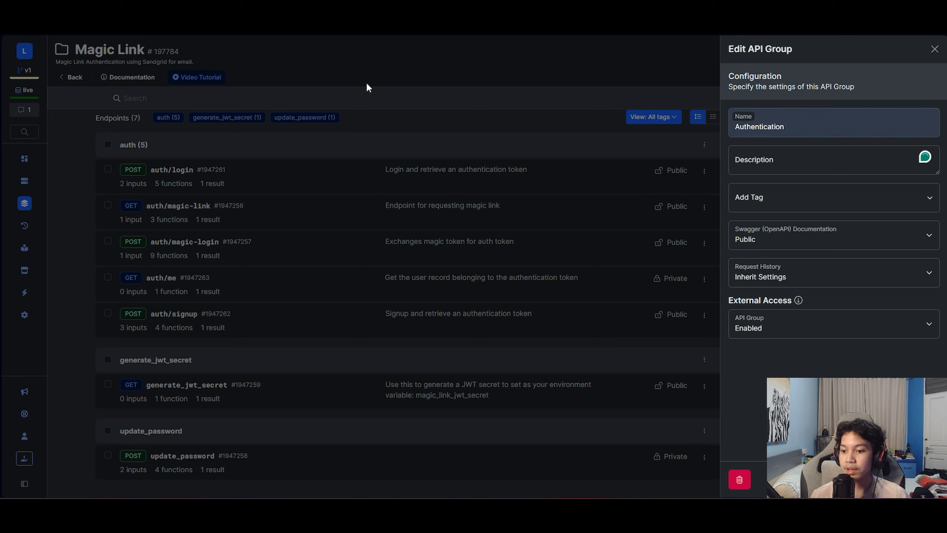
left_click(407, 90)
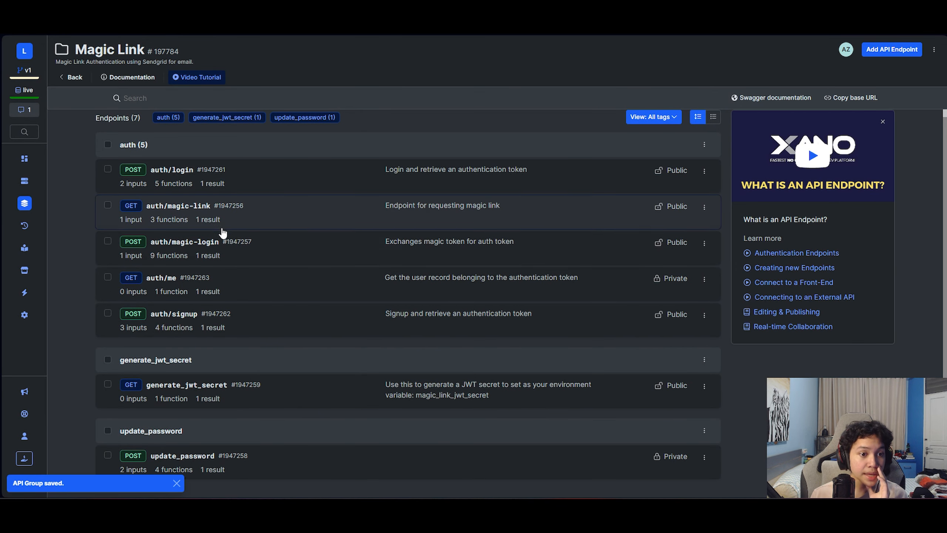
- Delete the name input from the auth/signup endpoint
left_click(219, 323)
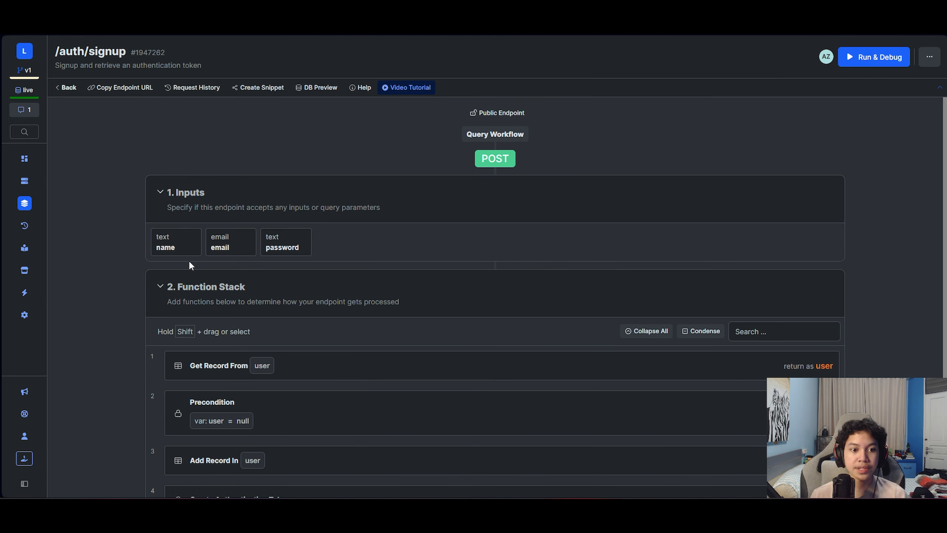
left_click(186, 250)
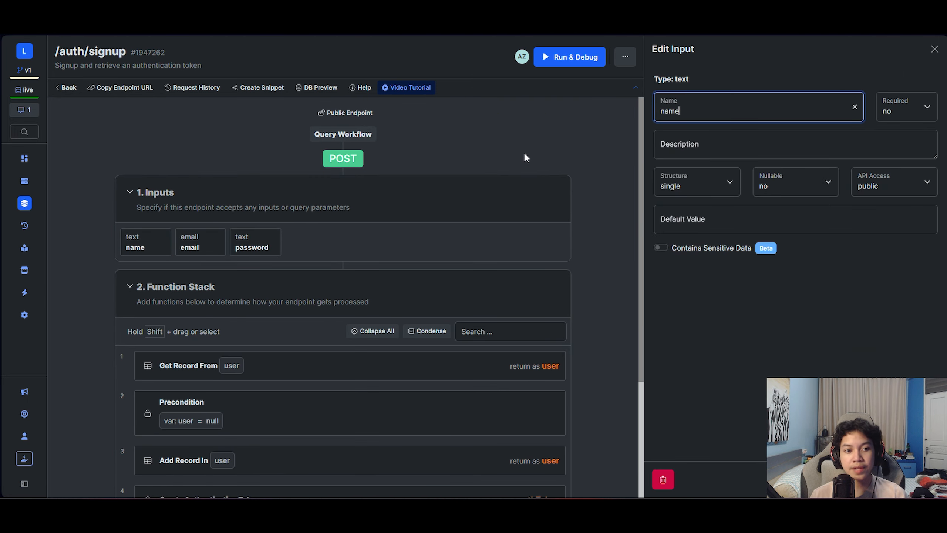
left_click(663, 484)
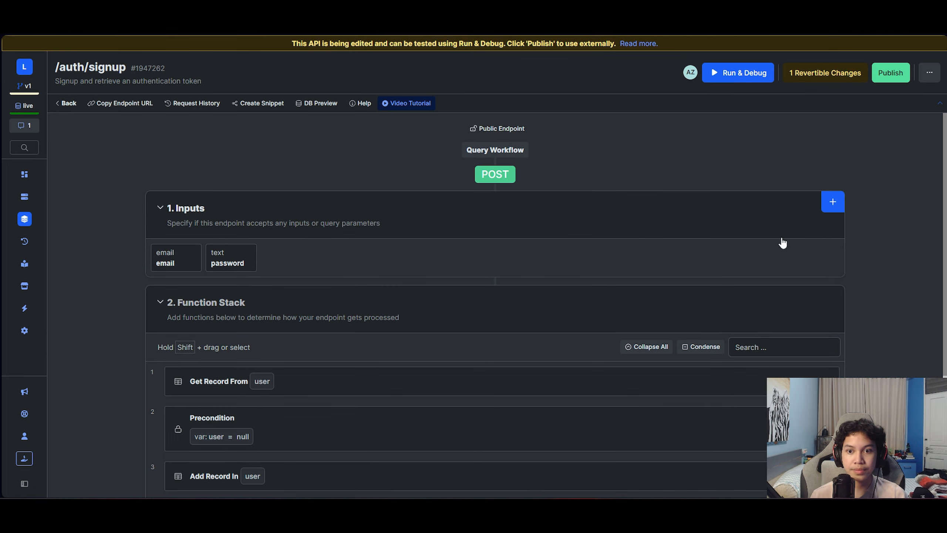
- Add first_name and last_name text inputs to the signup endpoint
left_click(833, 201)
left_click(765, 130)
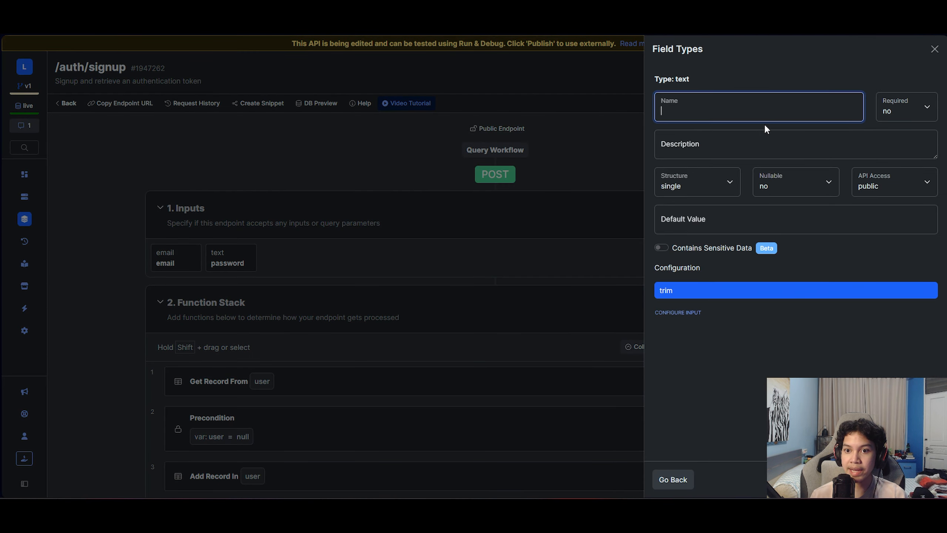
type("first")
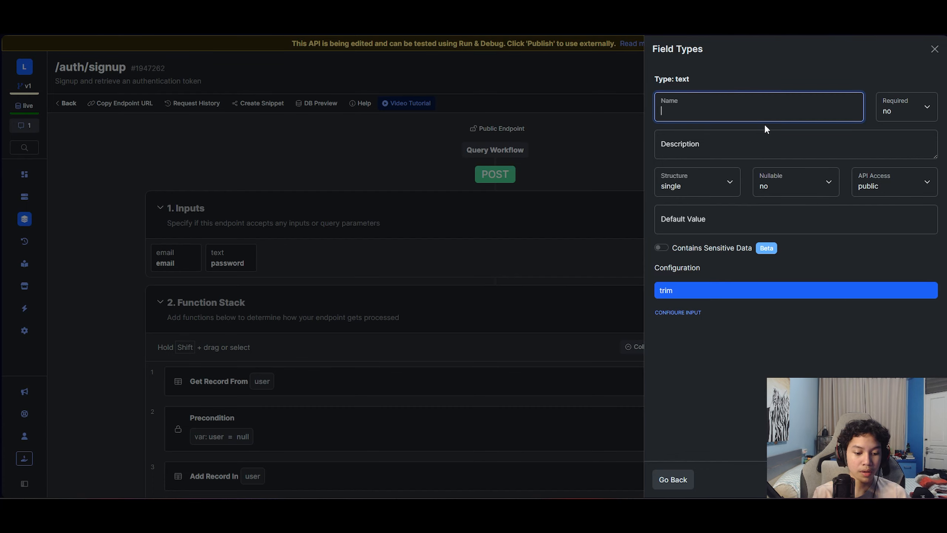
type("_name")
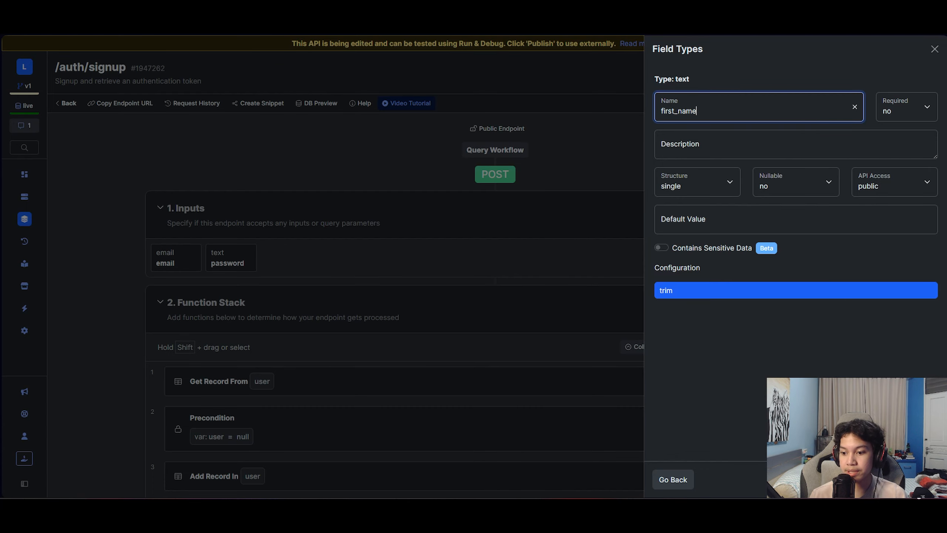
left_click(923, 479)
left_click(834, 203)
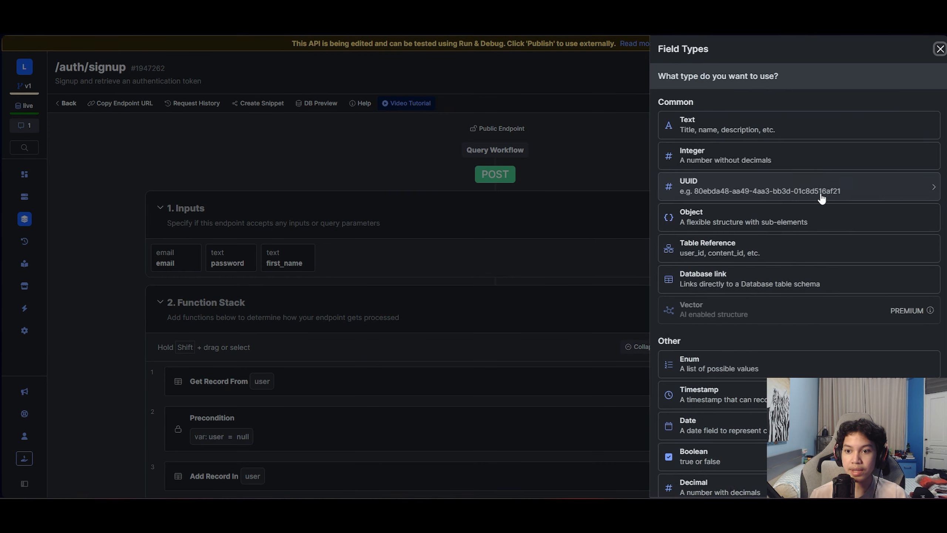
left_click(767, 138)
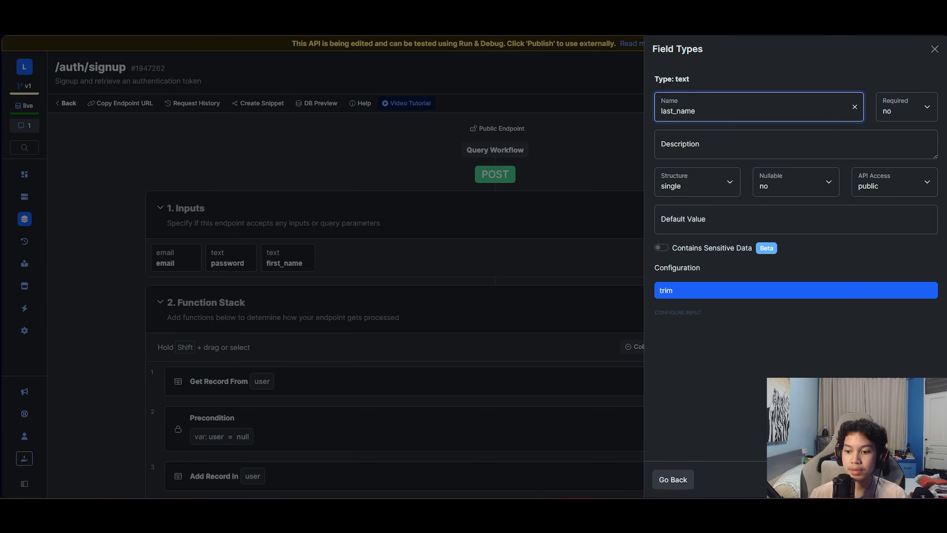
left_click(922, 479)
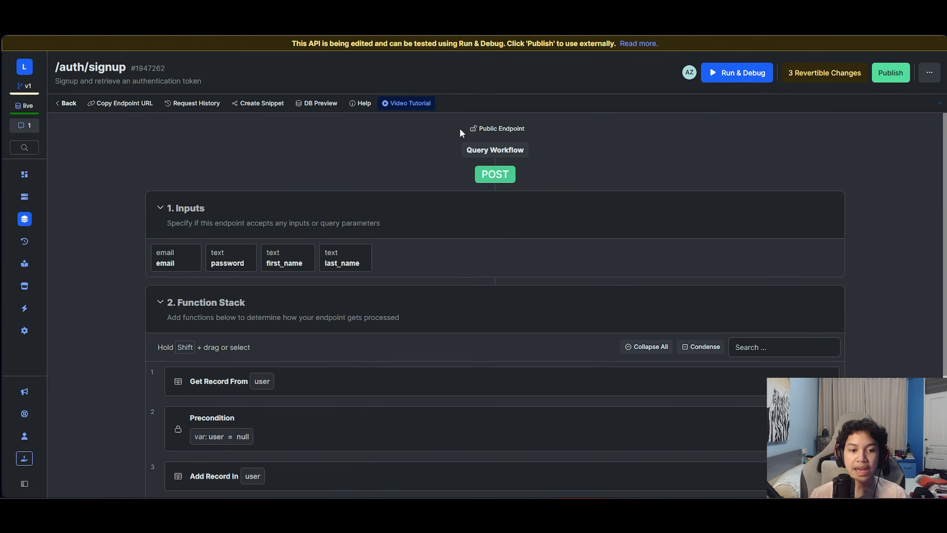
- Switch the Function Stack back to expanded rows and inspect the Get Record lookup by email
left_click(834, 203)
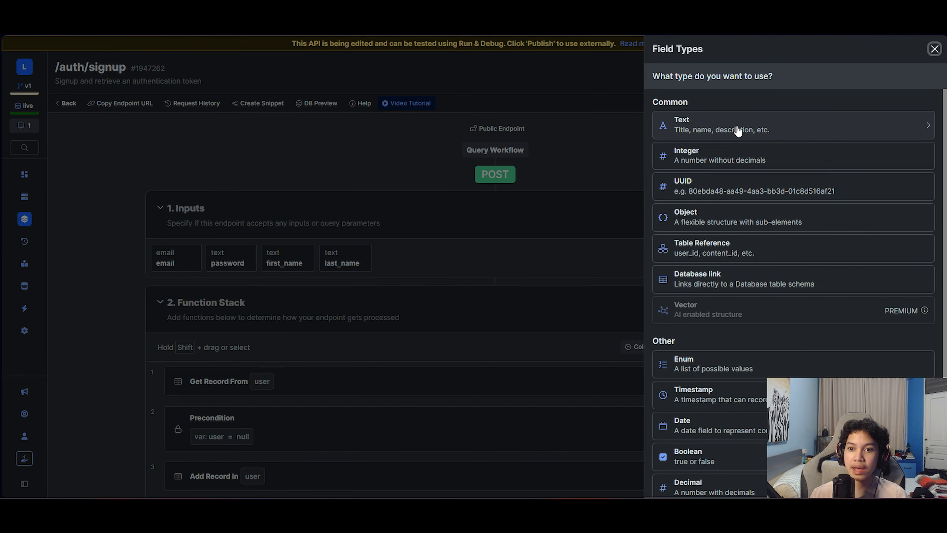
left_click(933, 52)
scroll(723, 324, "down", 4)
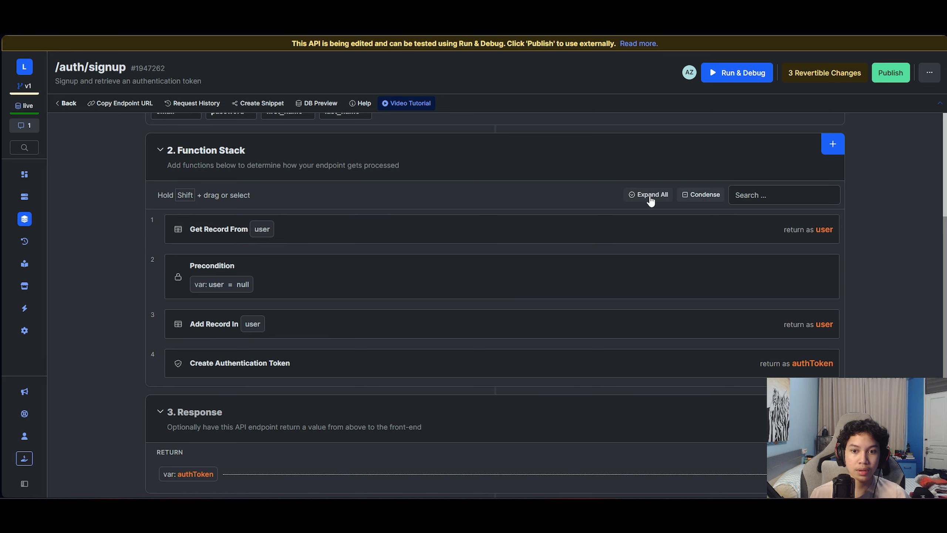
left_click(698, 201)
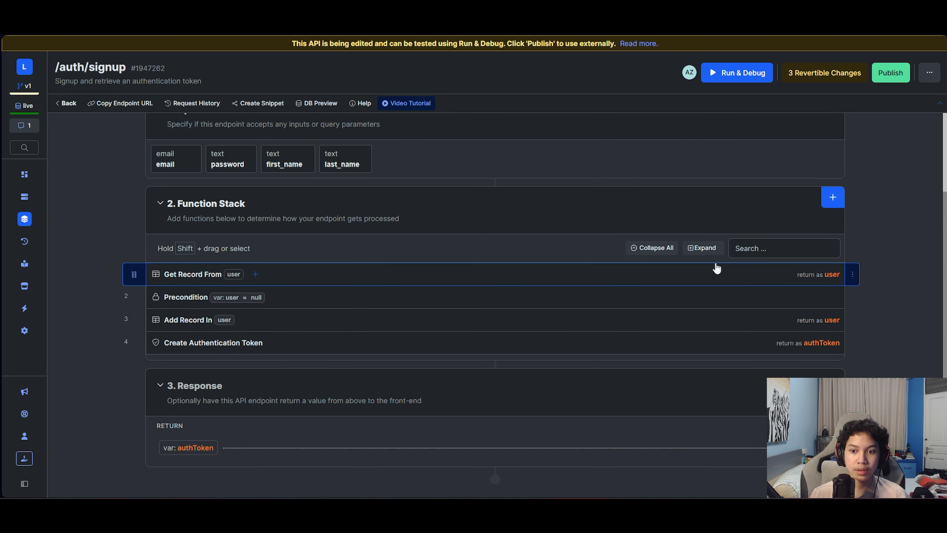
left_click(699, 248)
scroll(484, 295, "down", 2)
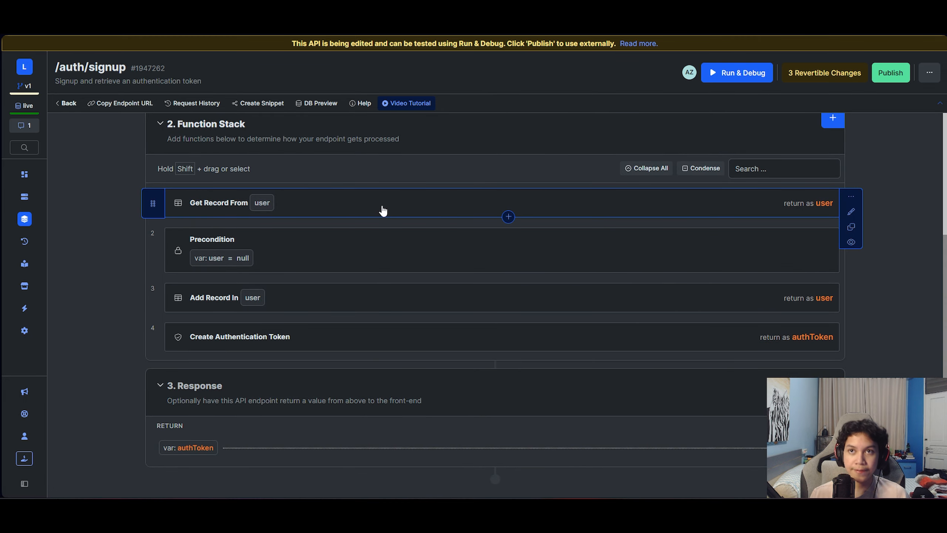
left_click(383, 210)
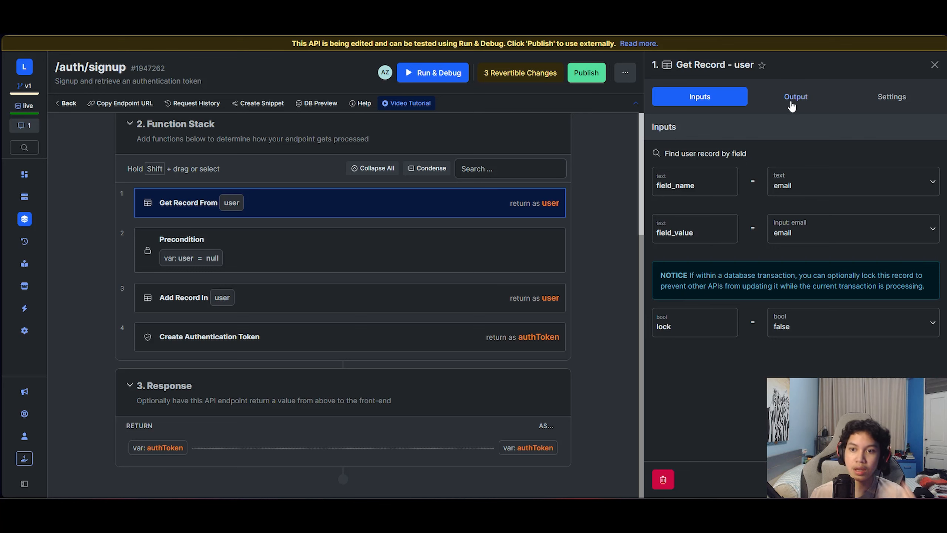
left_click(934, 66)
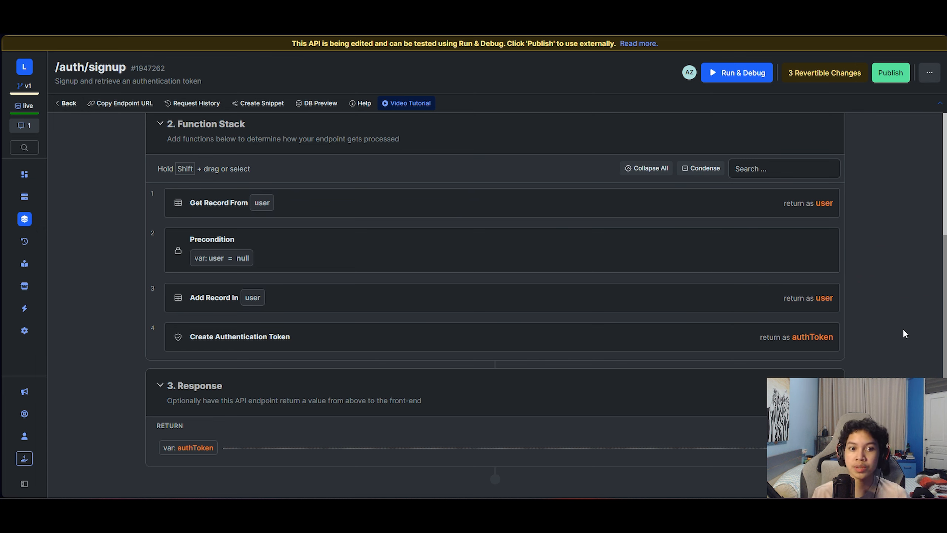
mouse_move(338, 239)
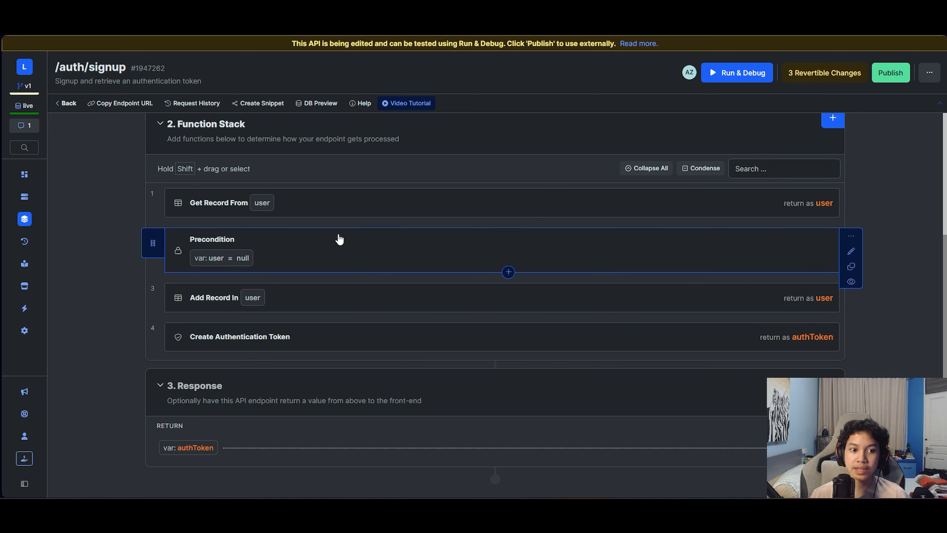
- Insert a Generate UUID step after the Precondition, renaming its return variable from x1 to user_reference_id
left_click(510, 273)
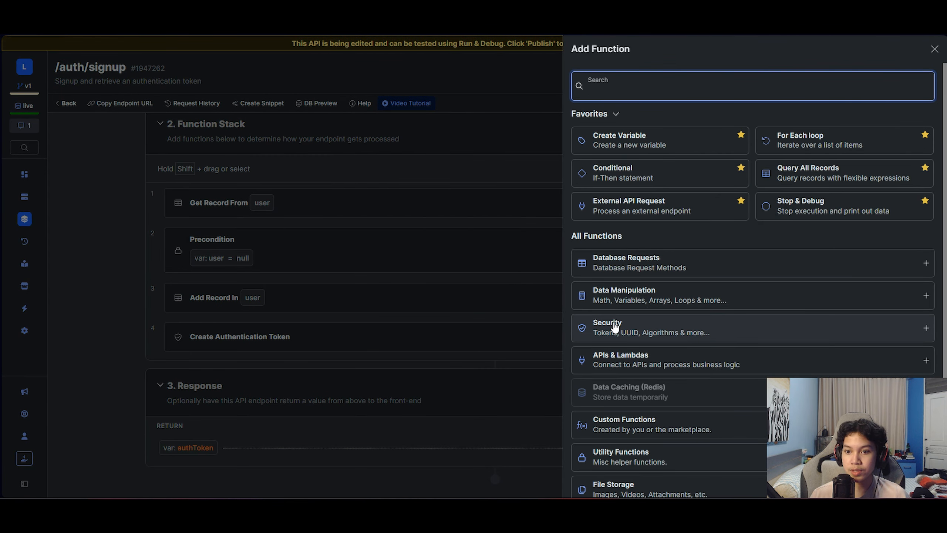
type("uu")
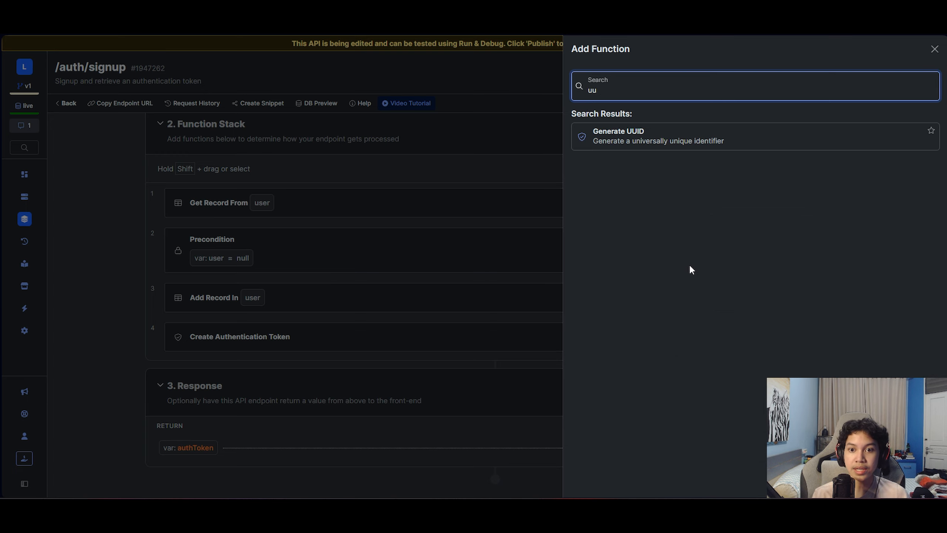
left_click(670, 148)
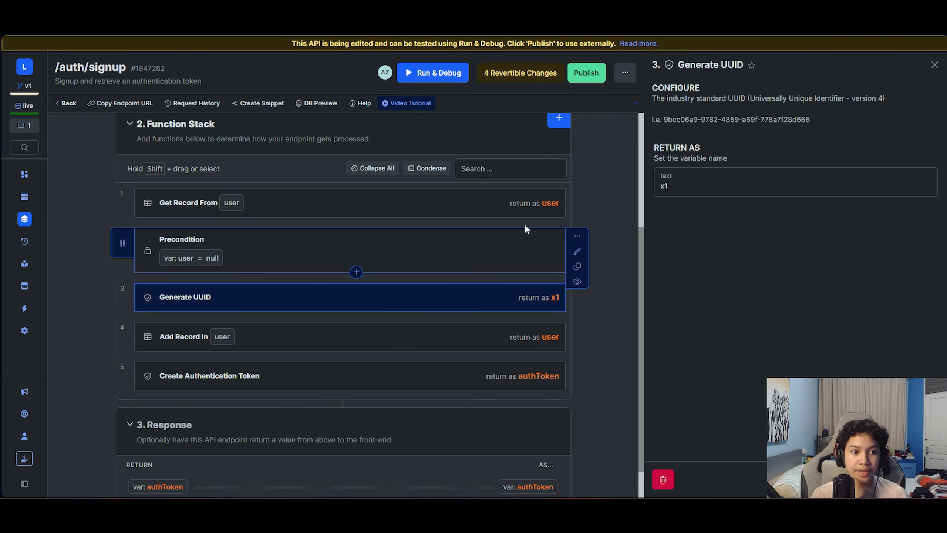
left_click(680, 187)
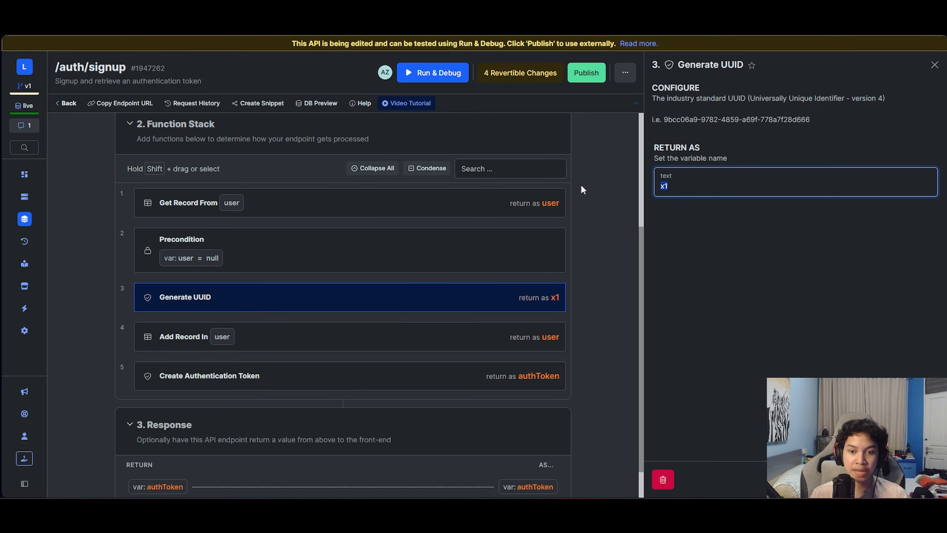
type("user_re")
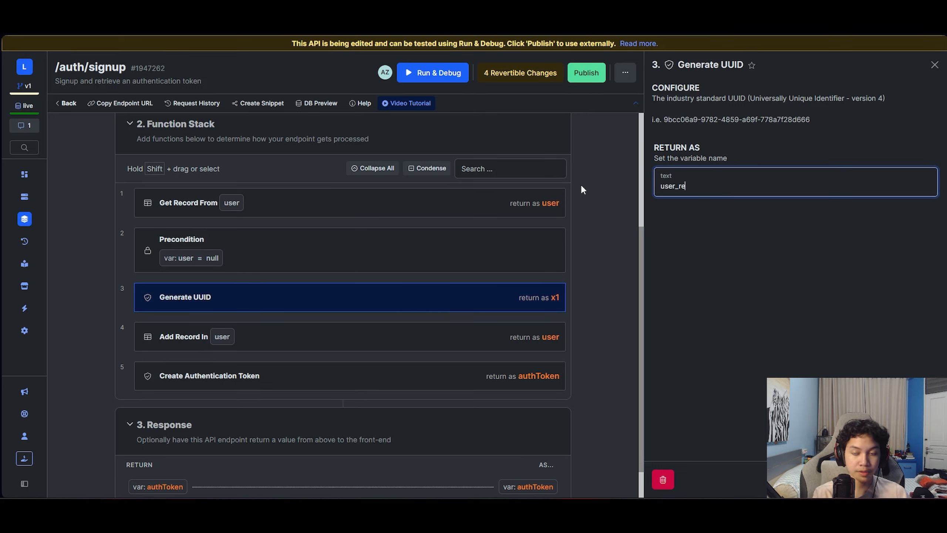
type("ference")
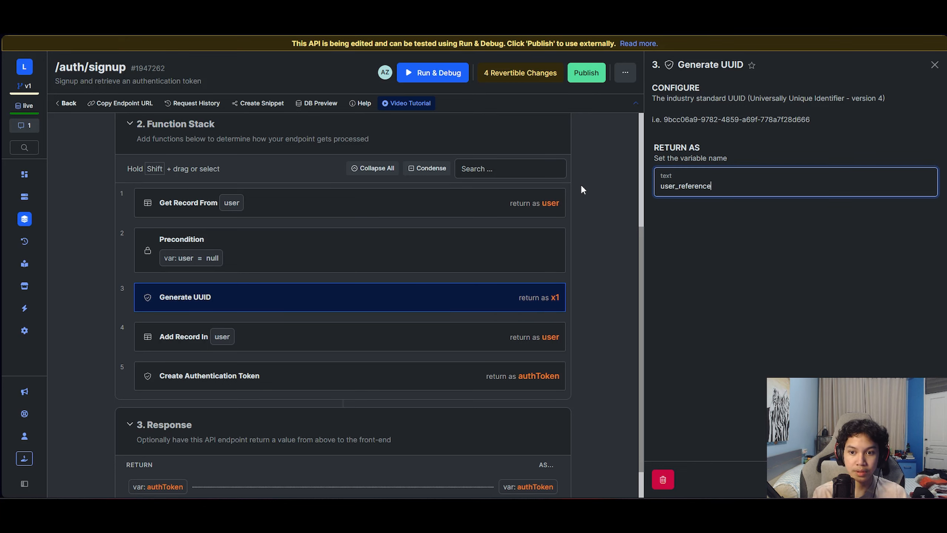
type("_id")
key("Escape")
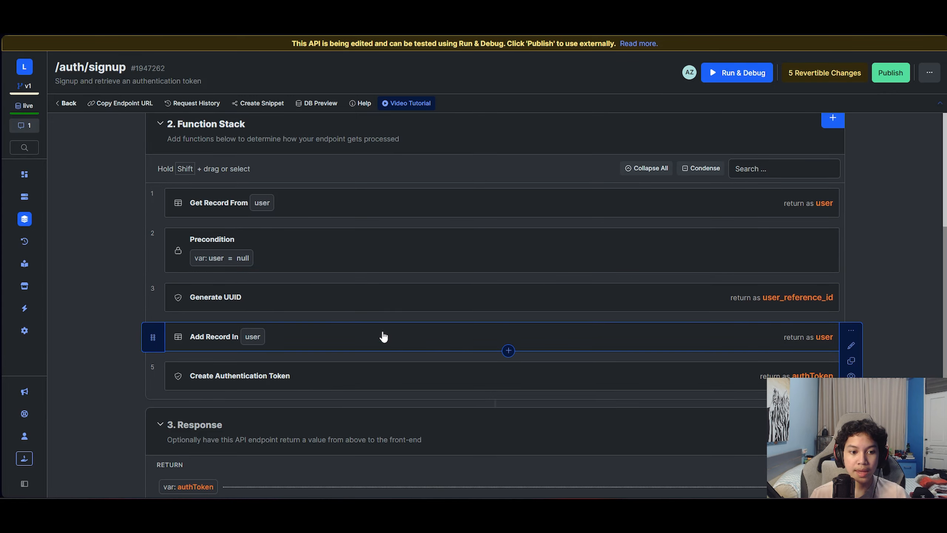
- Map the Add Record's user_reference_id field to the user_reference_id UUID variable
left_click(367, 345)
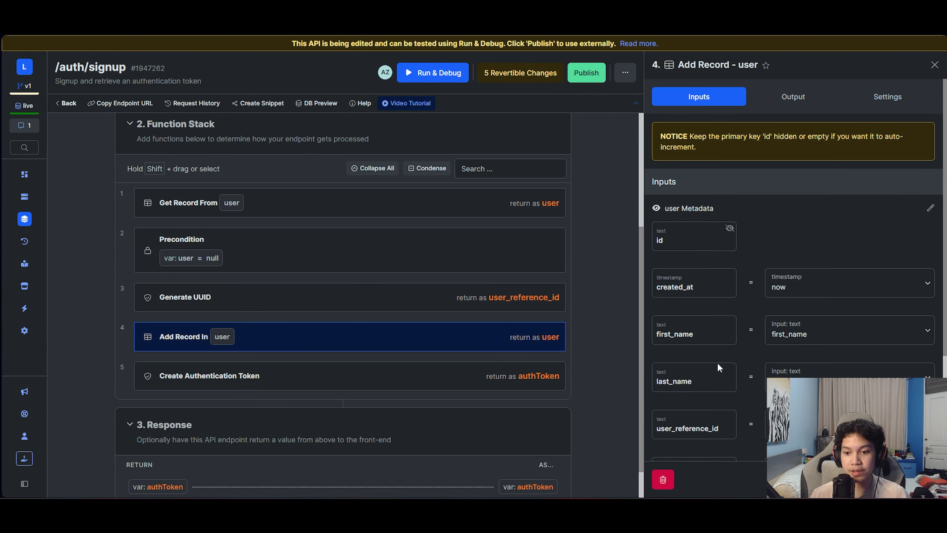
scroll(672, 440, "down", 3)
left_click(878, 322)
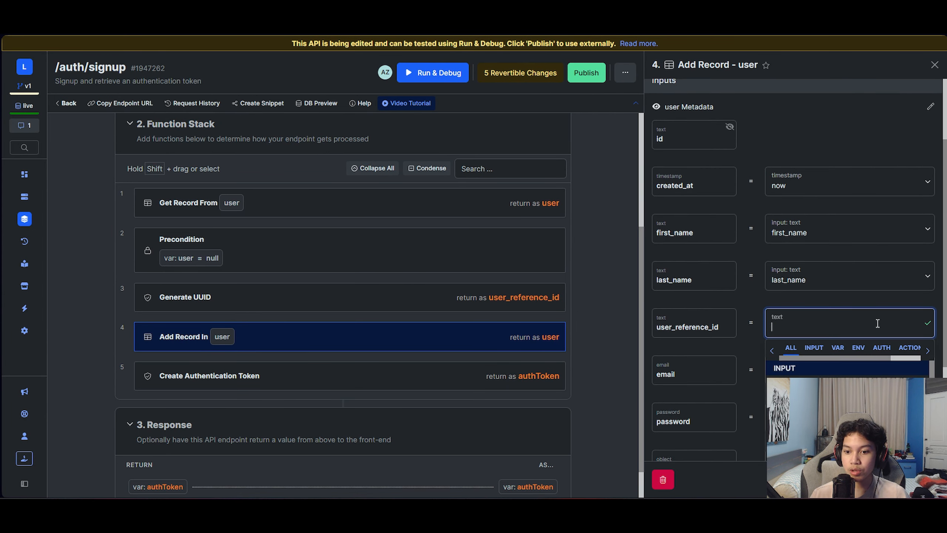
scroll(688, 367, "down", 4)
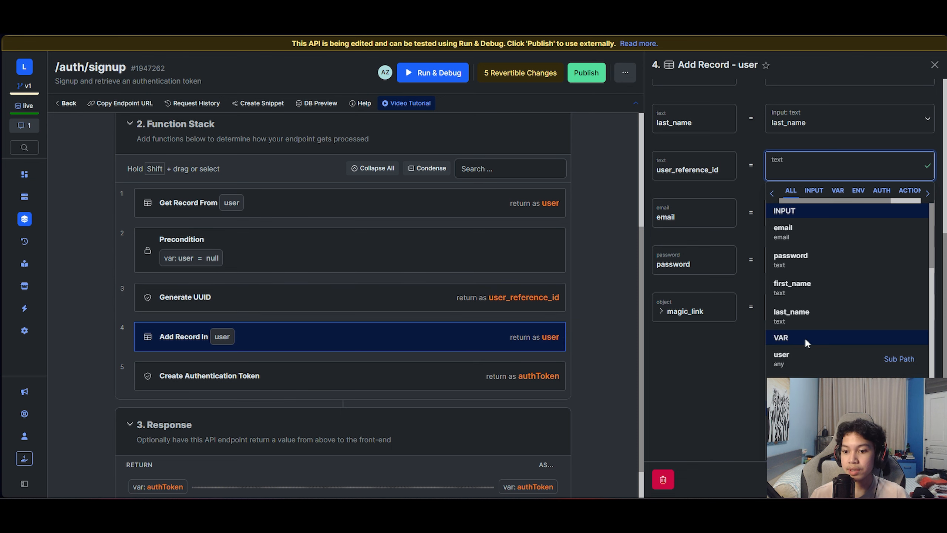
left_click(805, 387)
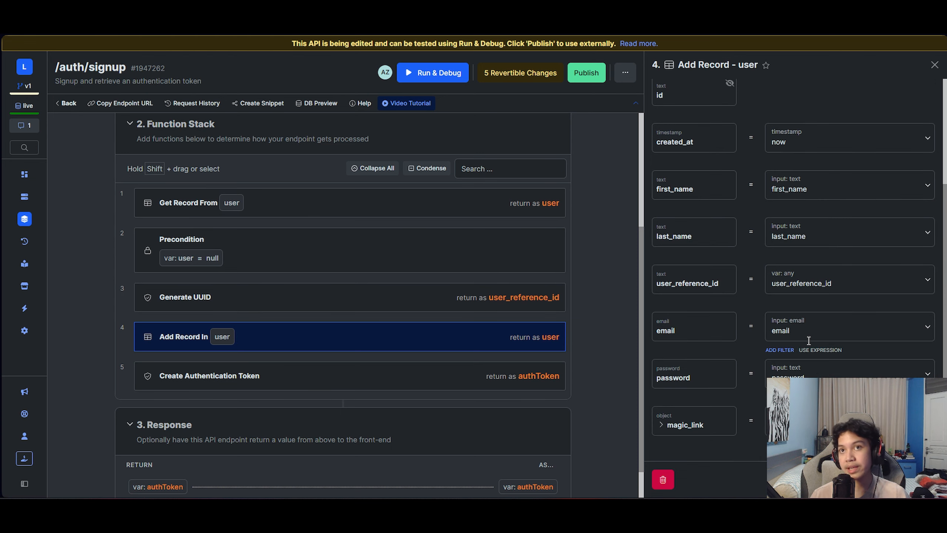
scroll(484, 149, "up", 4)
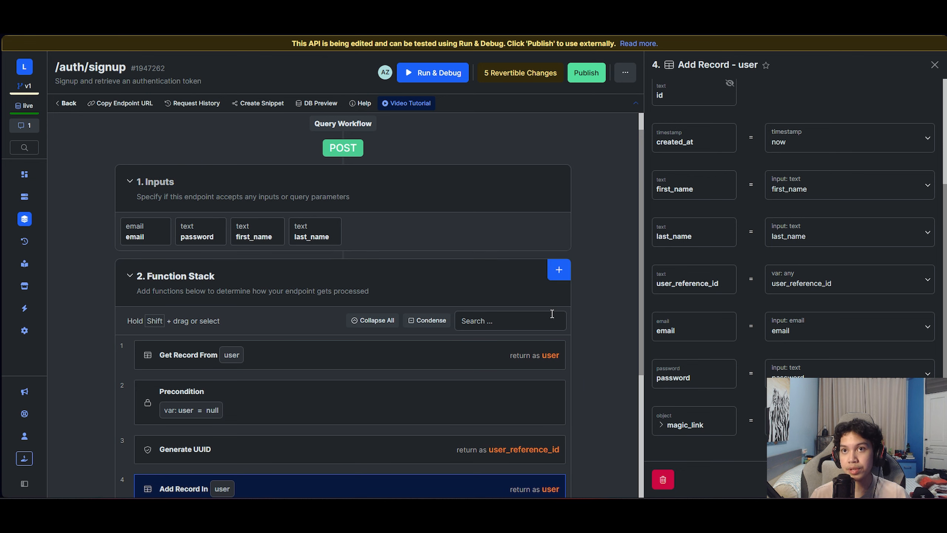
scroll(552, 313, "up", 1)
scroll(529, 358, "down", 4)
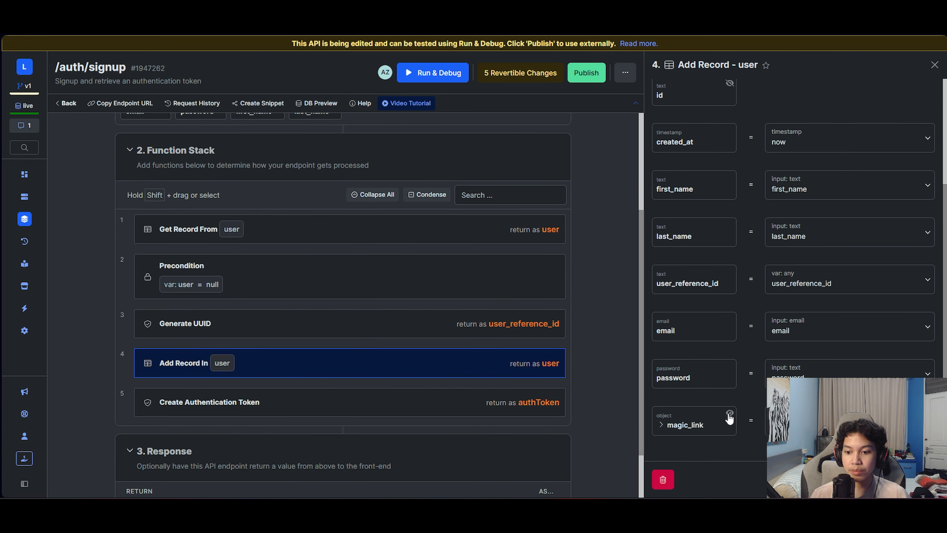
- Hide the magic_link field from the new record and recheck the Add Record settings
left_click(729, 414)
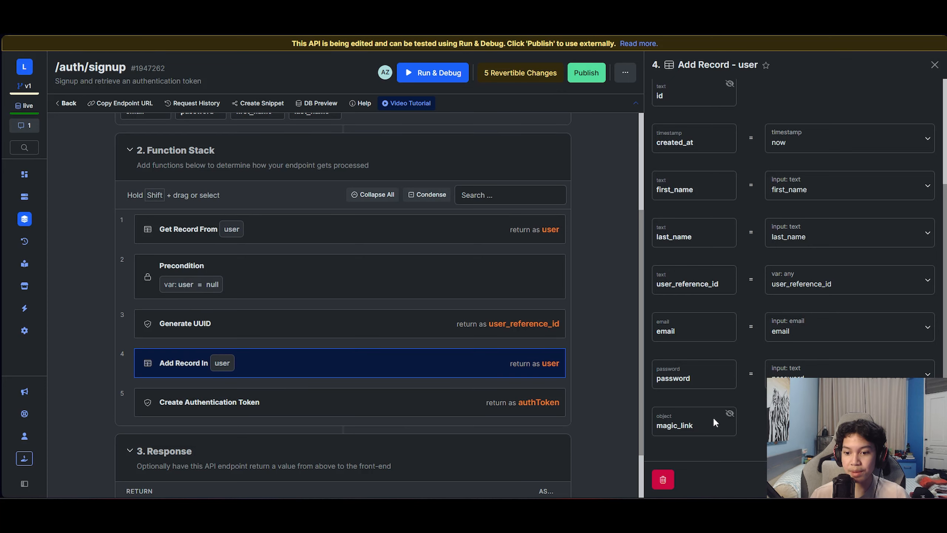
scroll(710, 414, "up", 2)
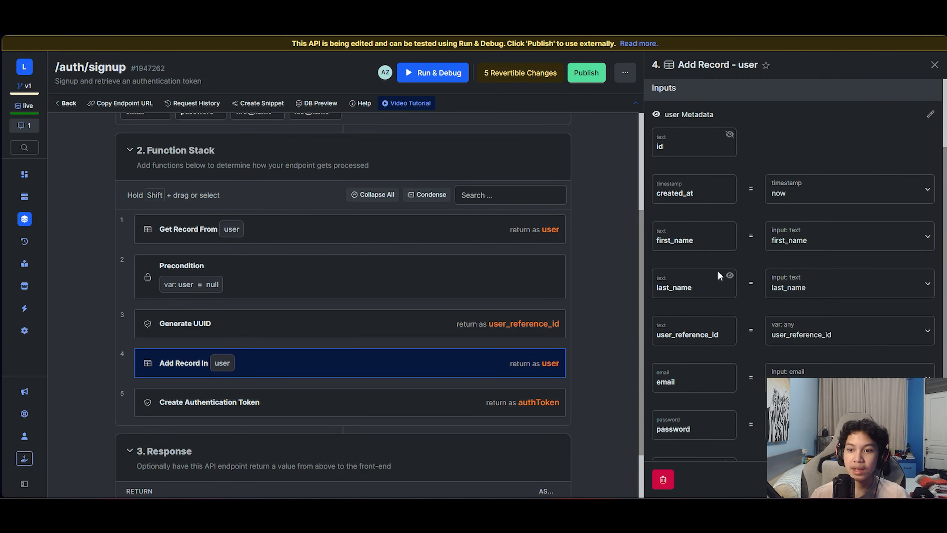
scroll(737, 343, "up", 2)
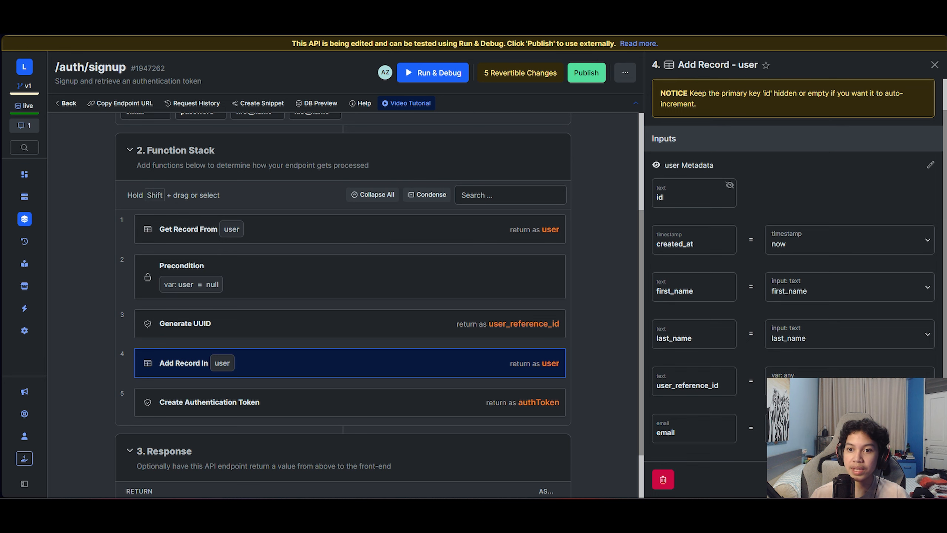
scroll(747, 387, "down", 4)
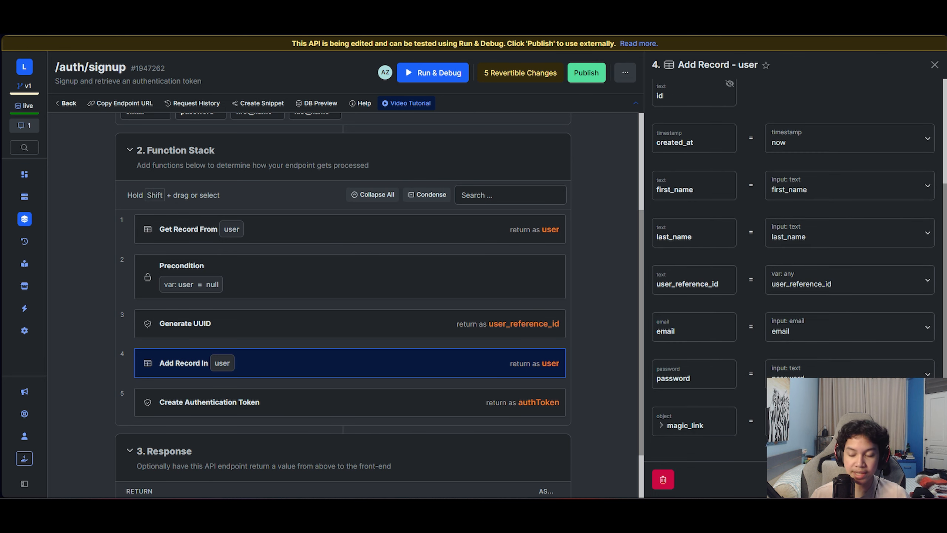
key("Escape")
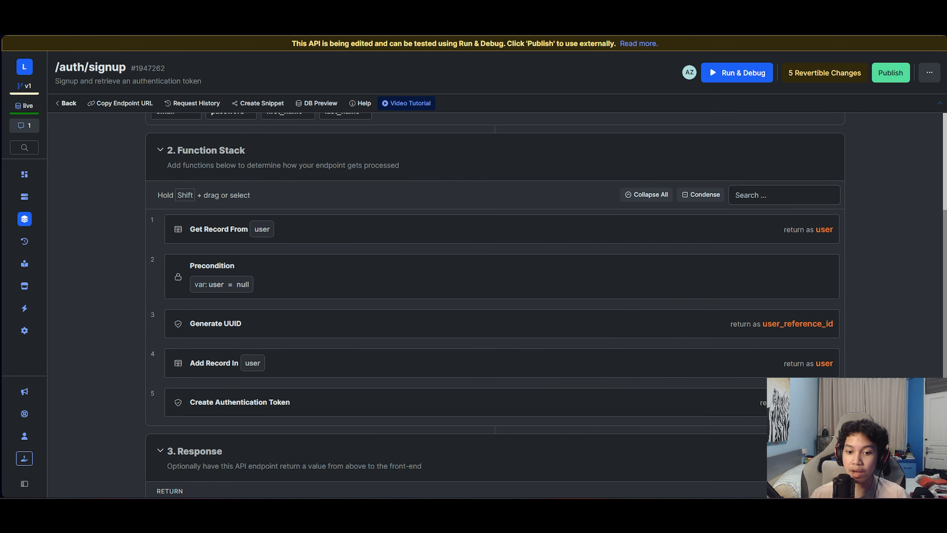
left_click(662, 371)
scroll(717, 261, "down", 2)
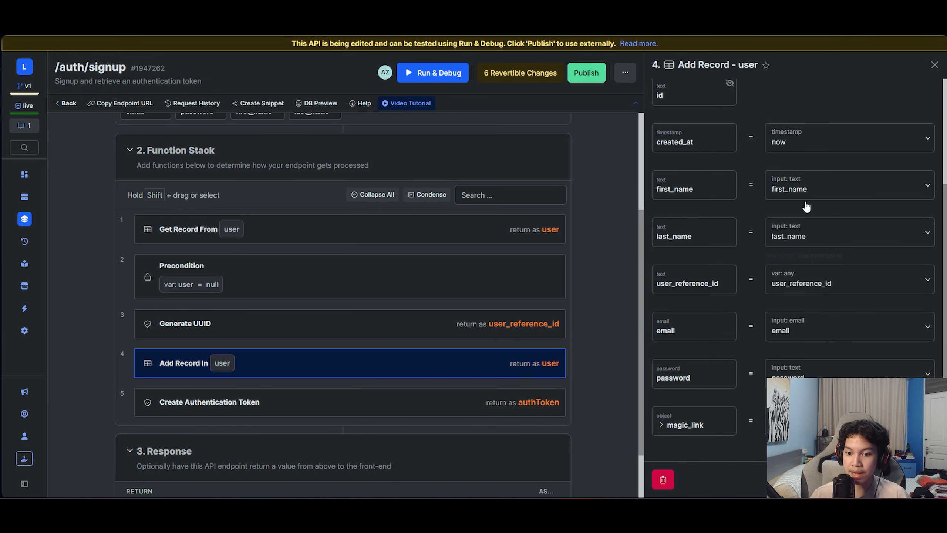
- Close the Add Record and authentication token settings and start a Run & Debug of /auth/signup
left_click(934, 65)
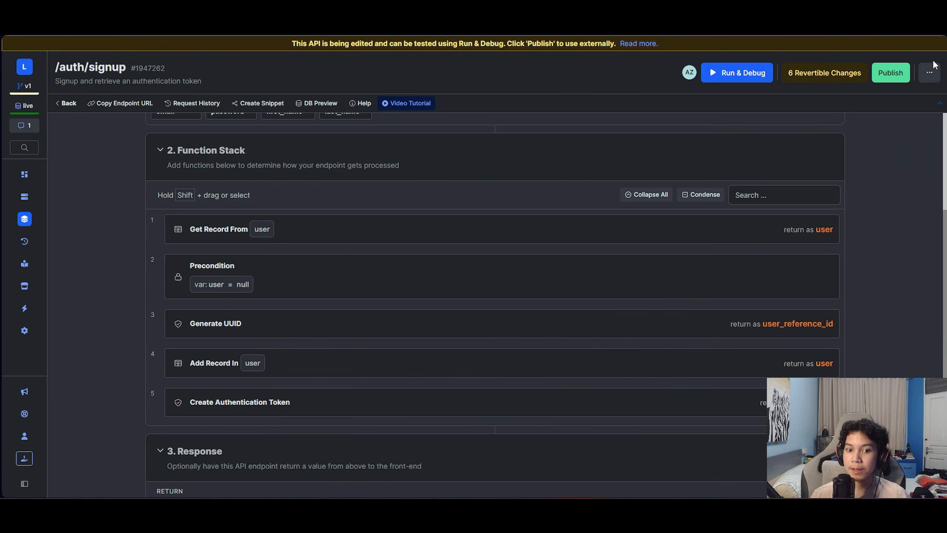
scroll(704, 365, "down", 2)
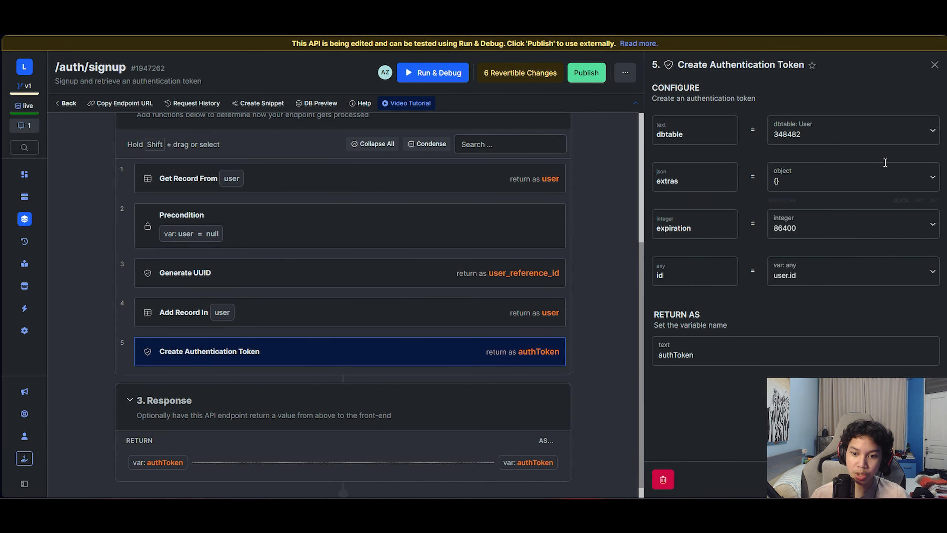
left_click(935, 65)
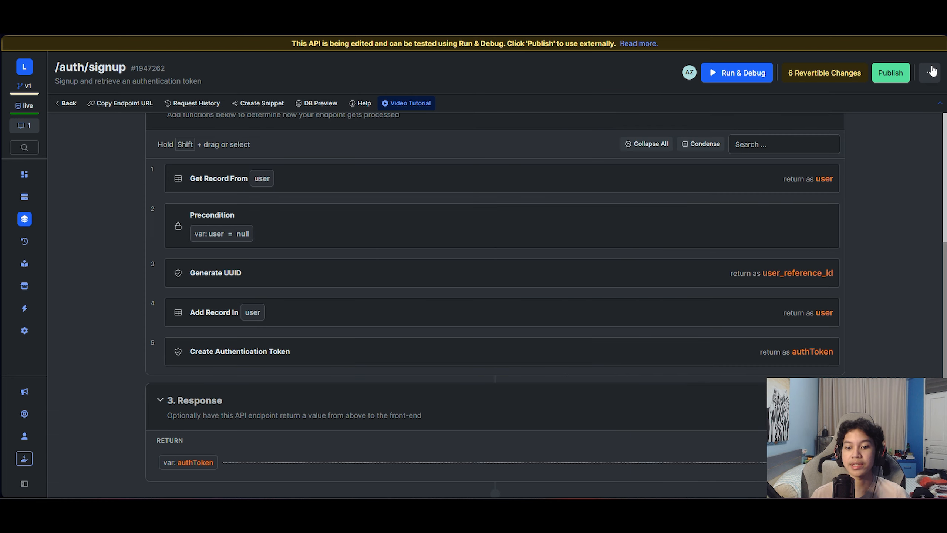
scroll(822, 242, "up", 5)
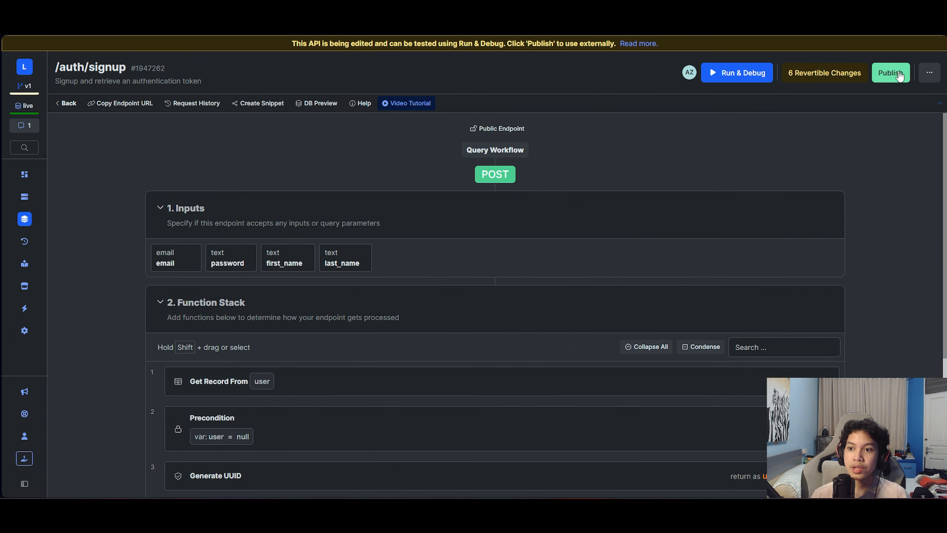
left_click(759, 77)
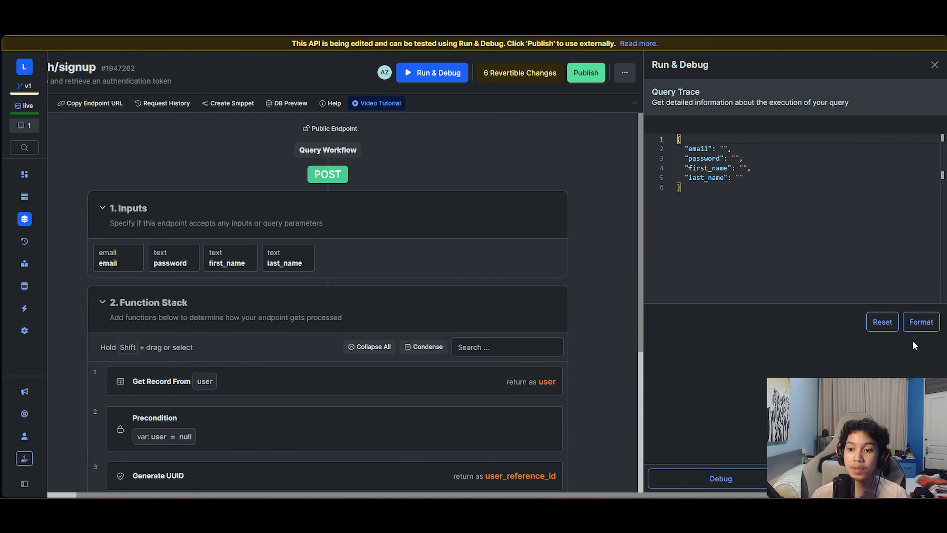
- Fill the signup test body with an email address and a password, then close the panel
left_click(724, 148)
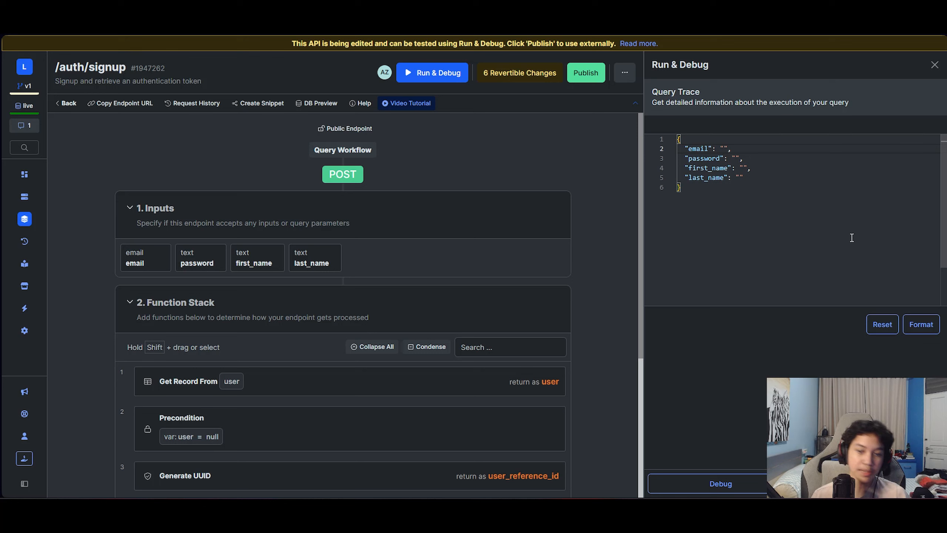
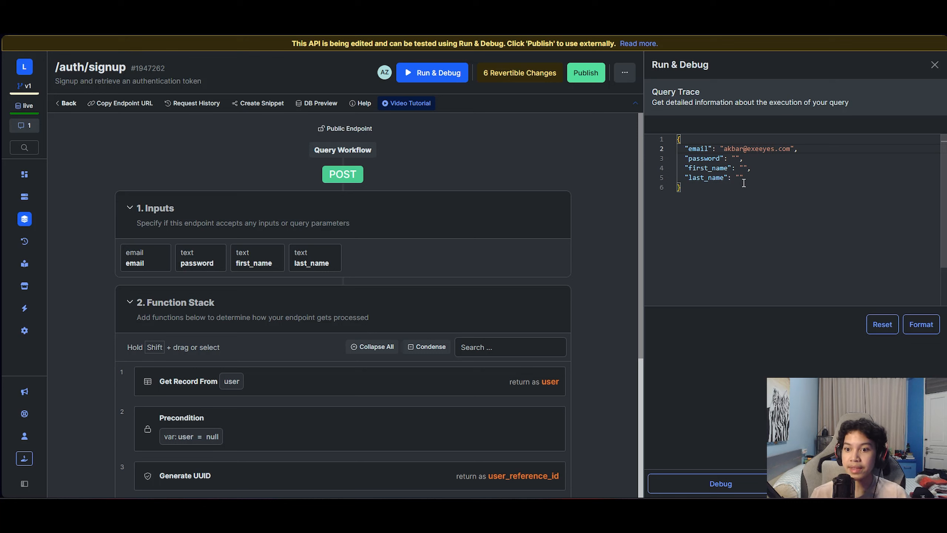
left_click(735, 158)
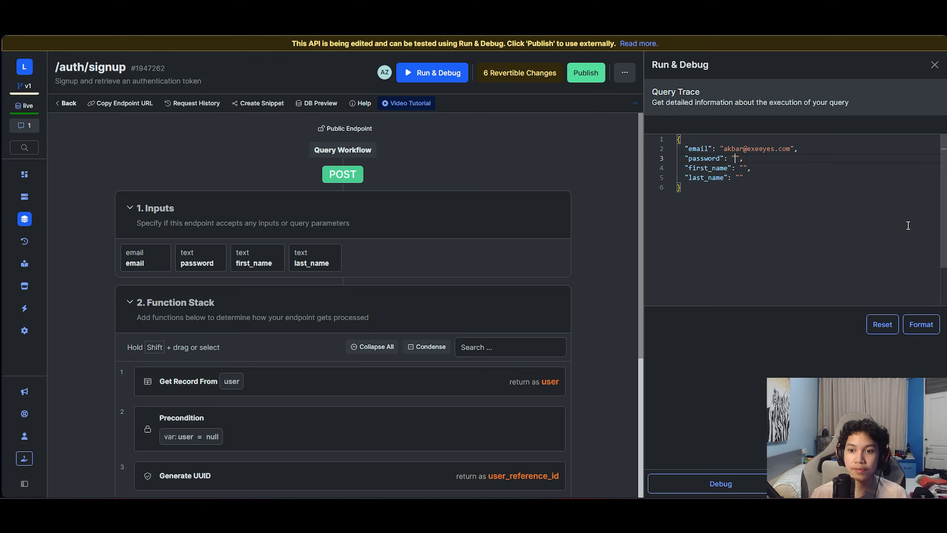
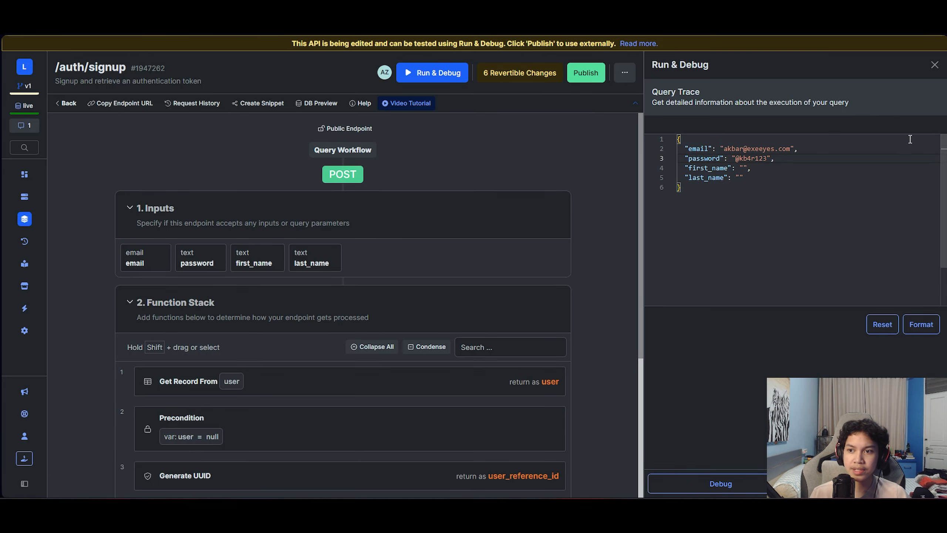
left_click(934, 64)
- Add a min filter of 8 to the password input's configuration
left_click(228, 261)
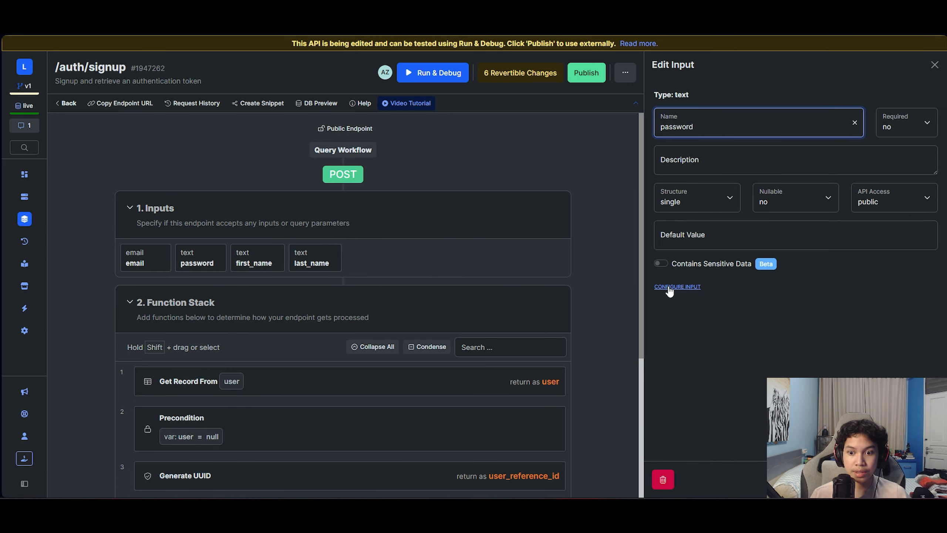
left_click(669, 287)
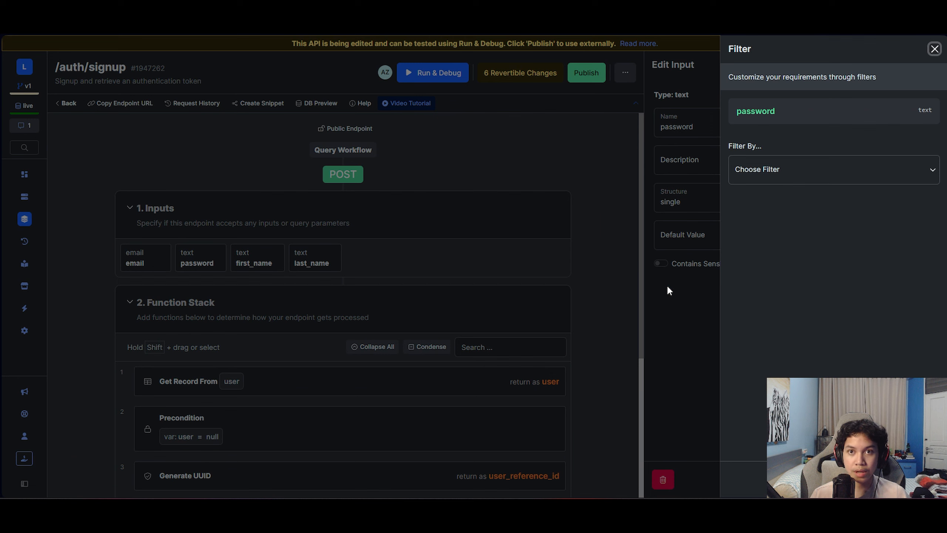
left_click(808, 172)
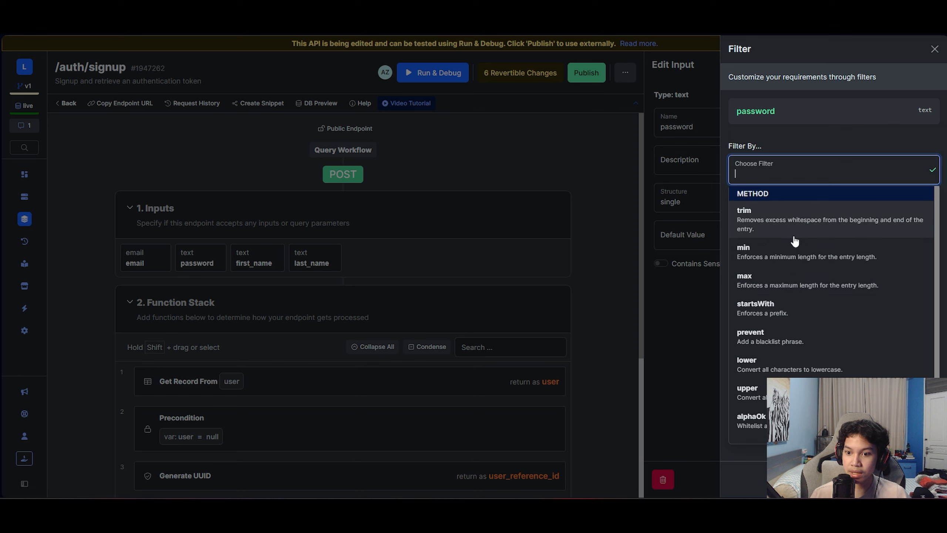
left_click(794, 248)
left_click(803, 241)
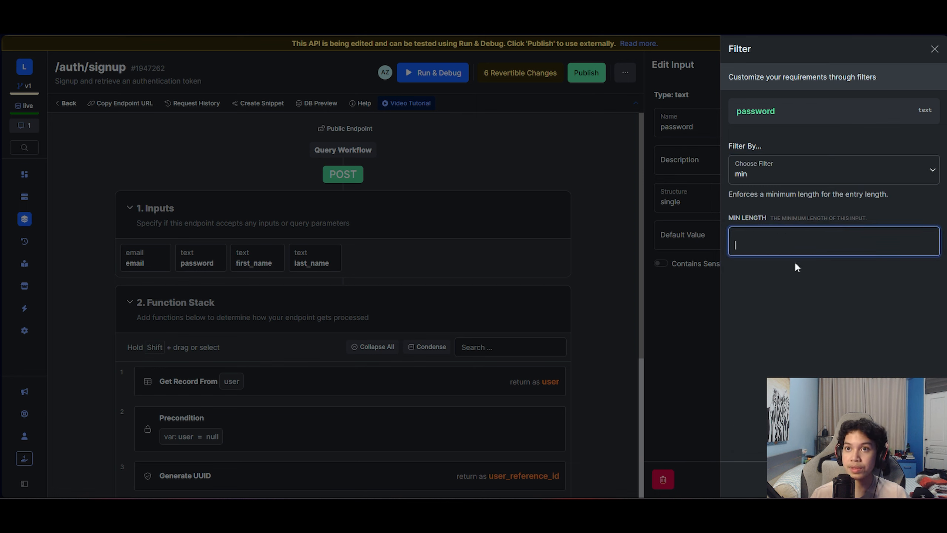
type("8")
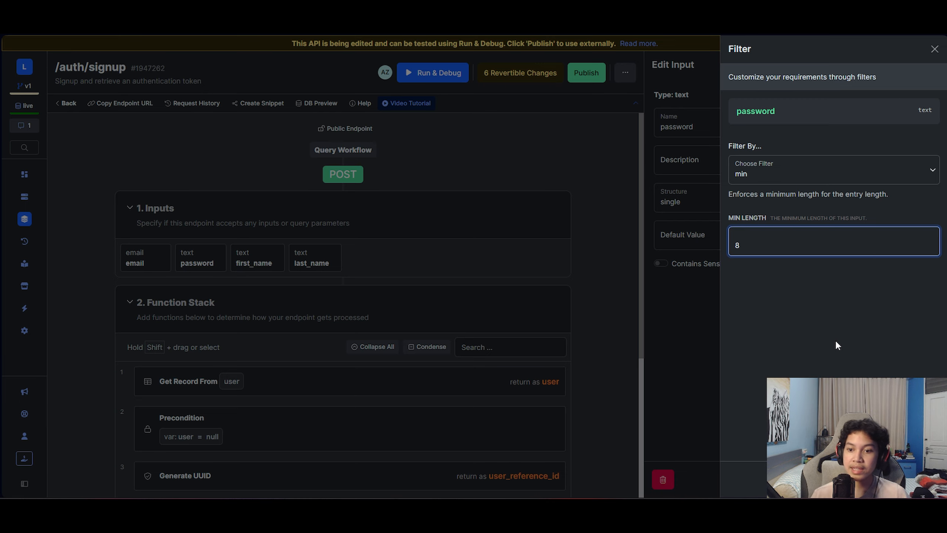
key("Return")
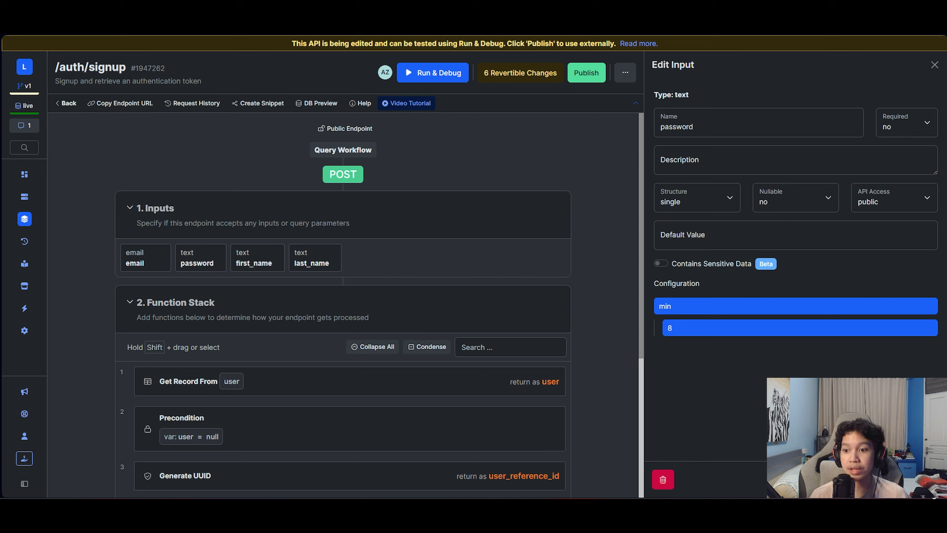
- Run signup with a 7-character password and a first name filled in, getting a minimum-length error
key("Escape")
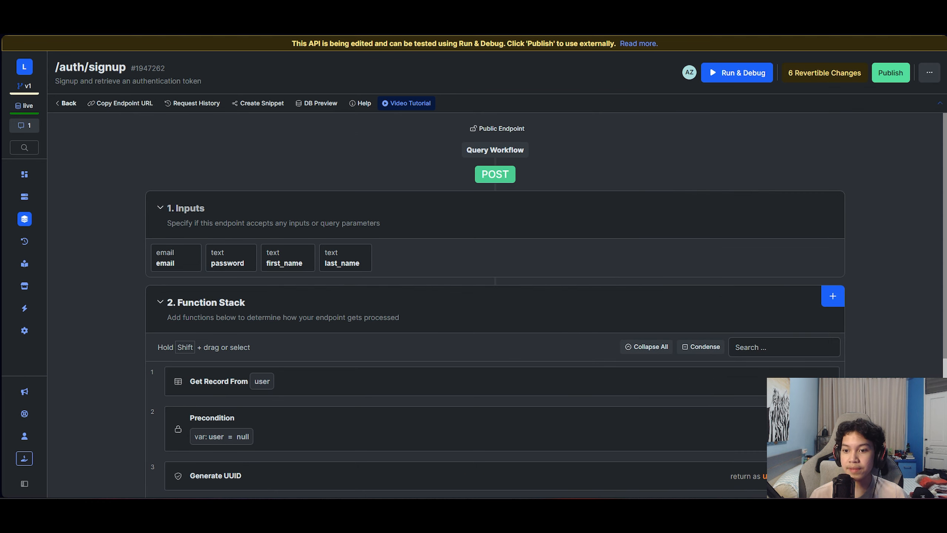
left_click(752, 79)
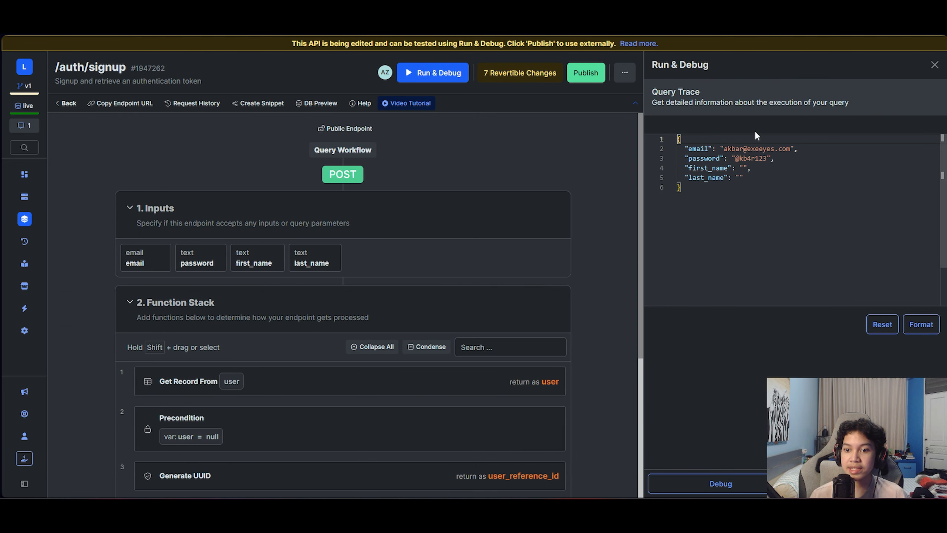
left_click(767, 158)
key("BackSpace")
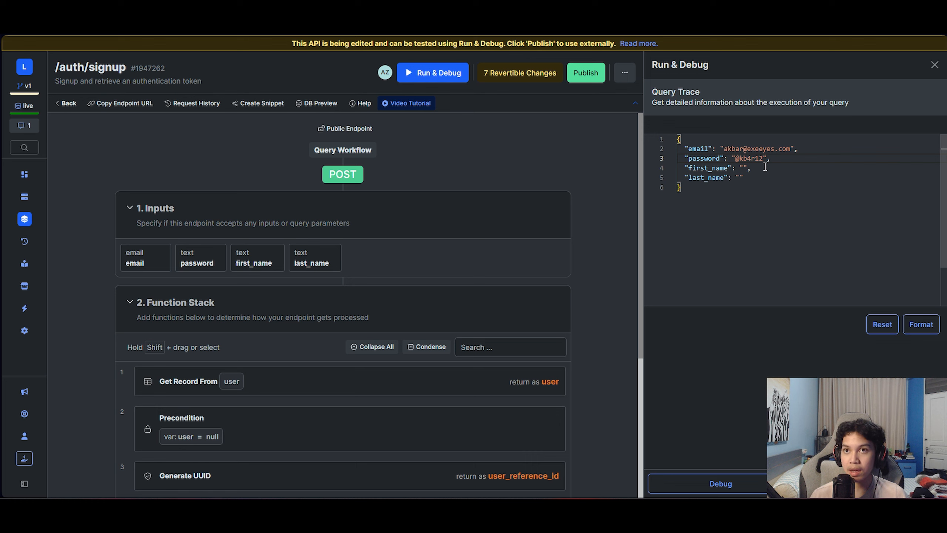
left_click(744, 168)
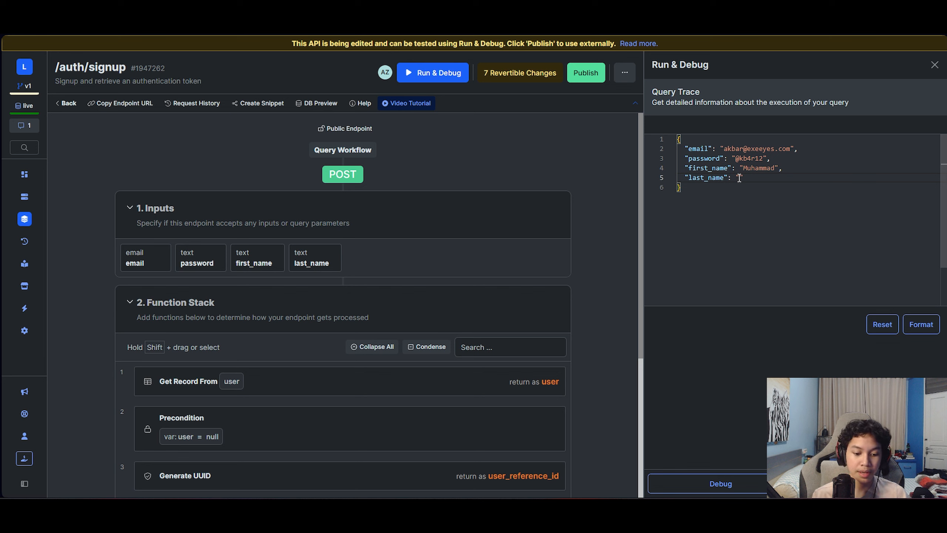
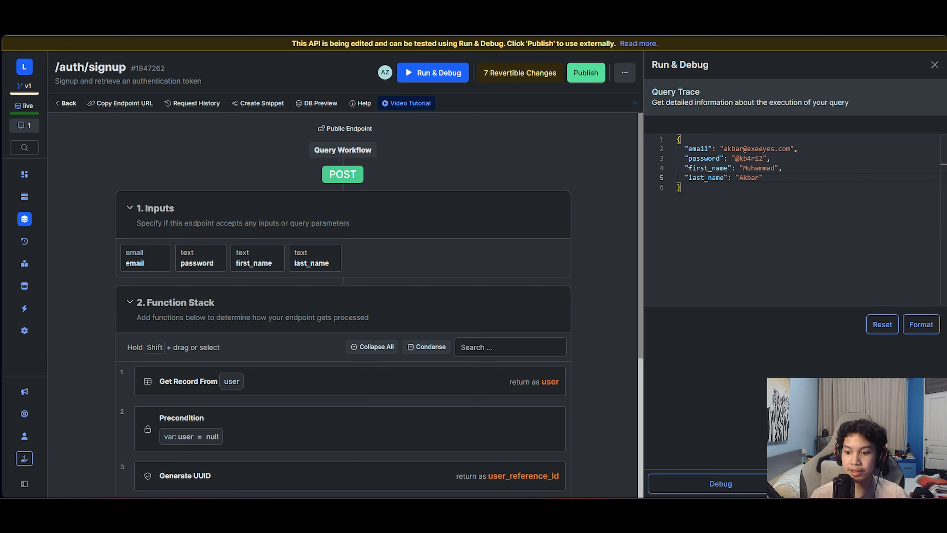
left_click(870, 484)
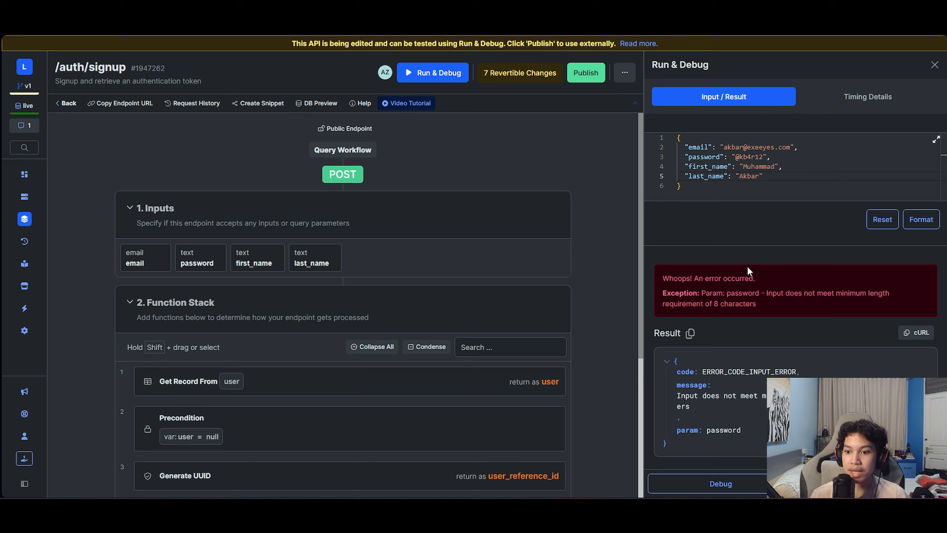
- Restore the password's eighth character and rerun signup, which returns an authToken
left_click_drag(759, 303, 783, 299)
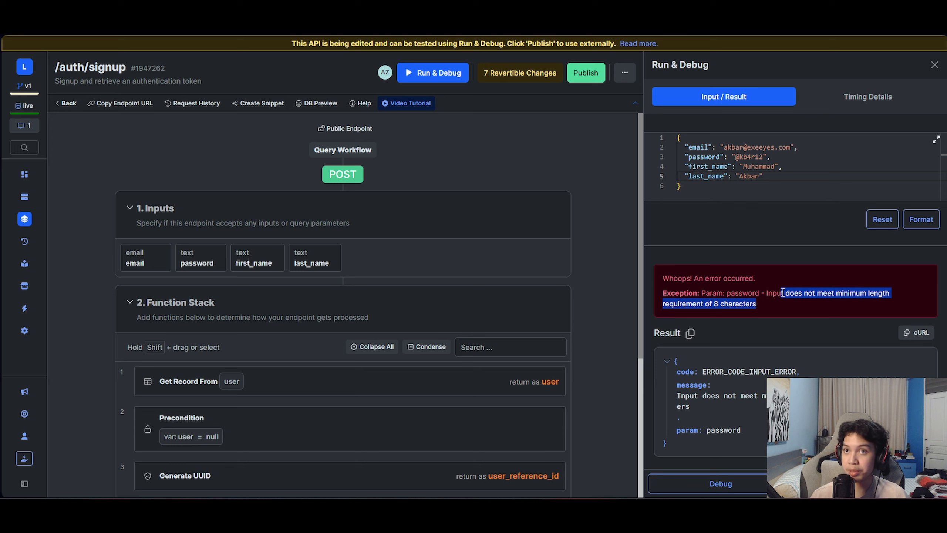
left_click(775, 295)
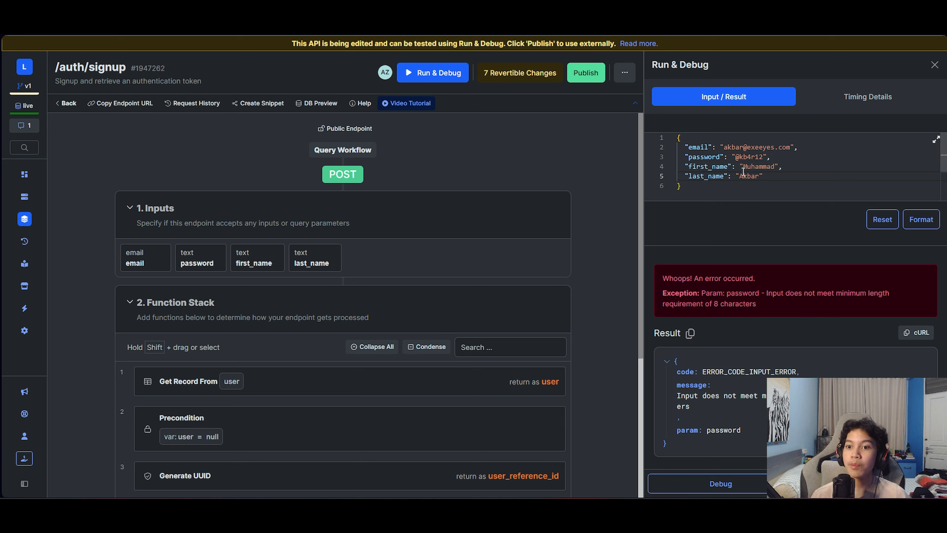
left_click(760, 157)
type("3")
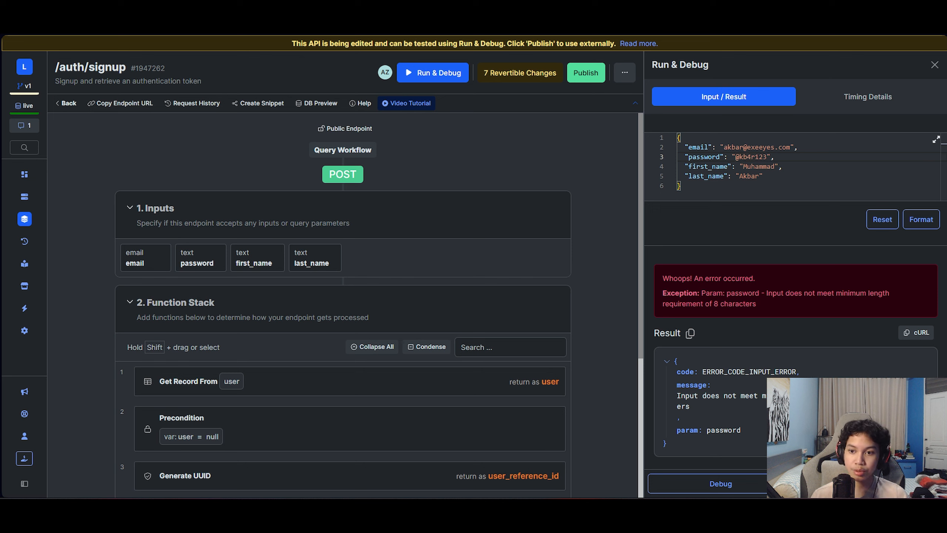
left_click(870, 489)
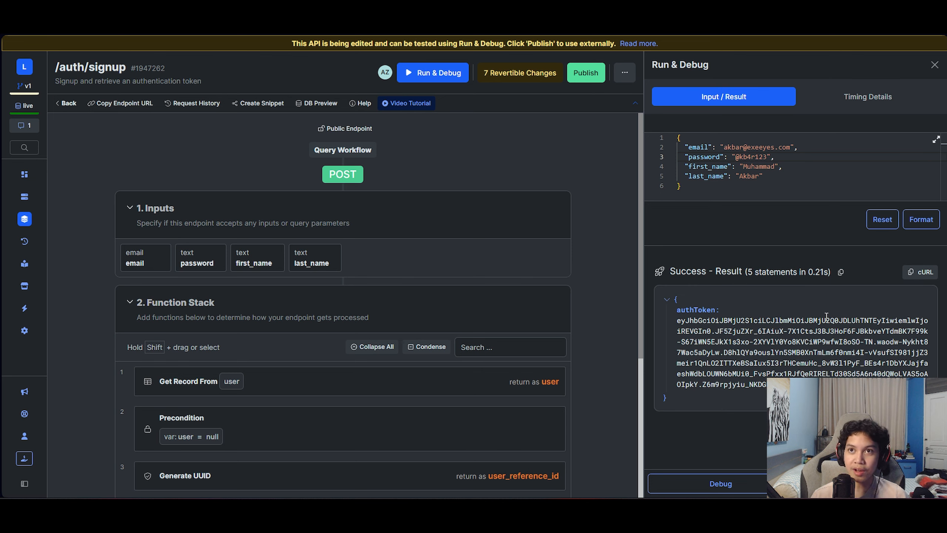
- Close the test panel and view the user table's records
left_click(935, 64)
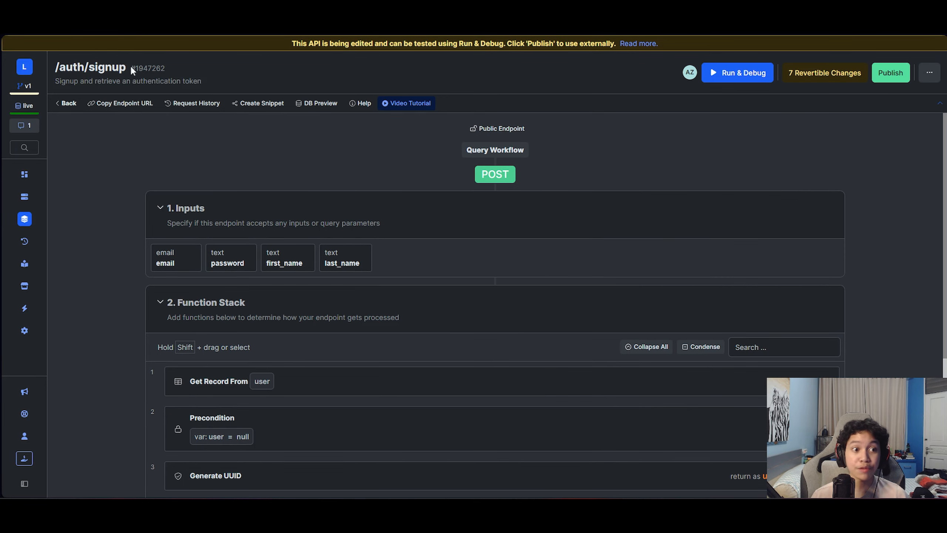
left_click(25, 202)
left_click(189, 209)
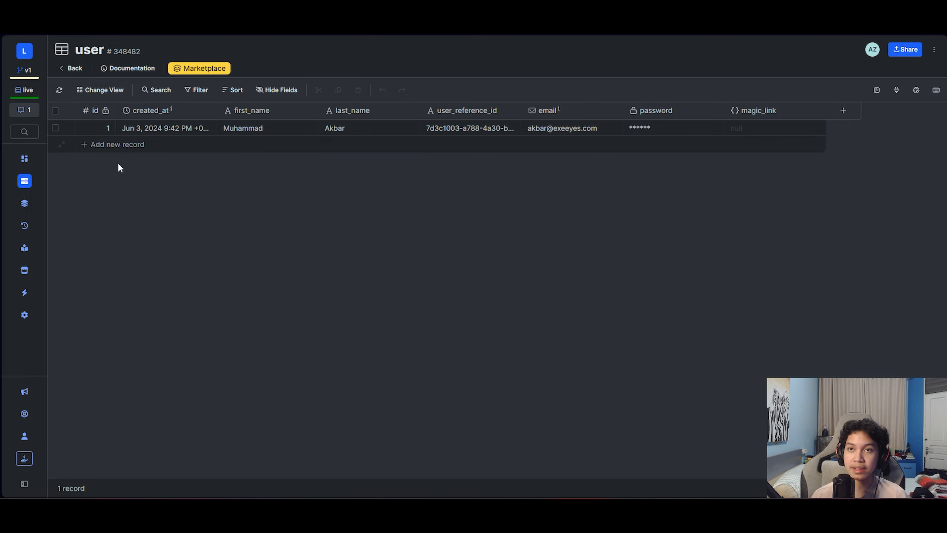
left_click(25, 181)
- Return to the Authentication API group and publish the signup endpoint changes
left_click(26, 202)
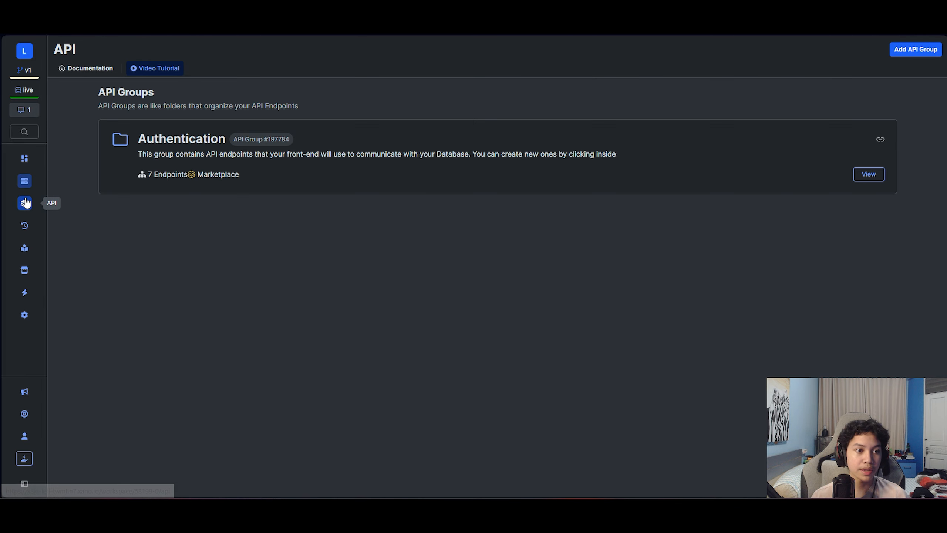
left_click(242, 136)
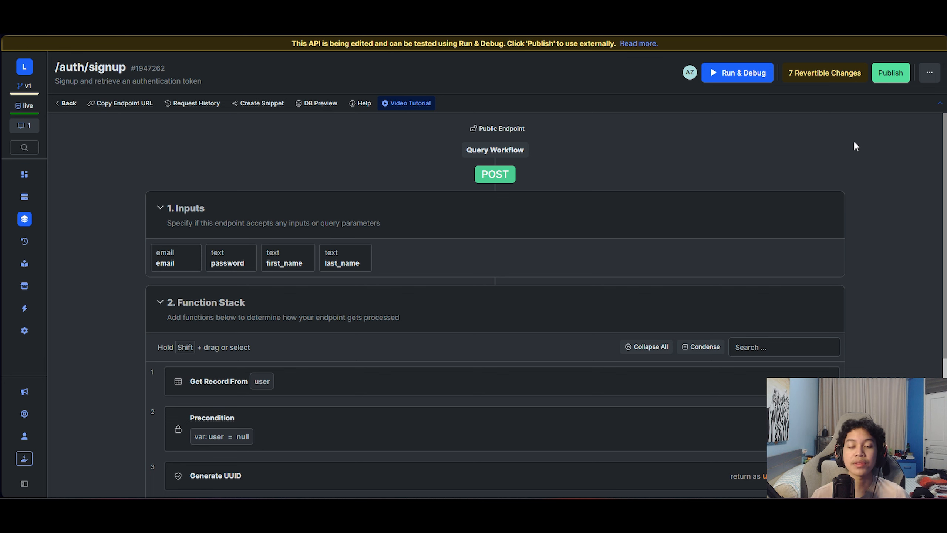
mouse_move(806, 222)
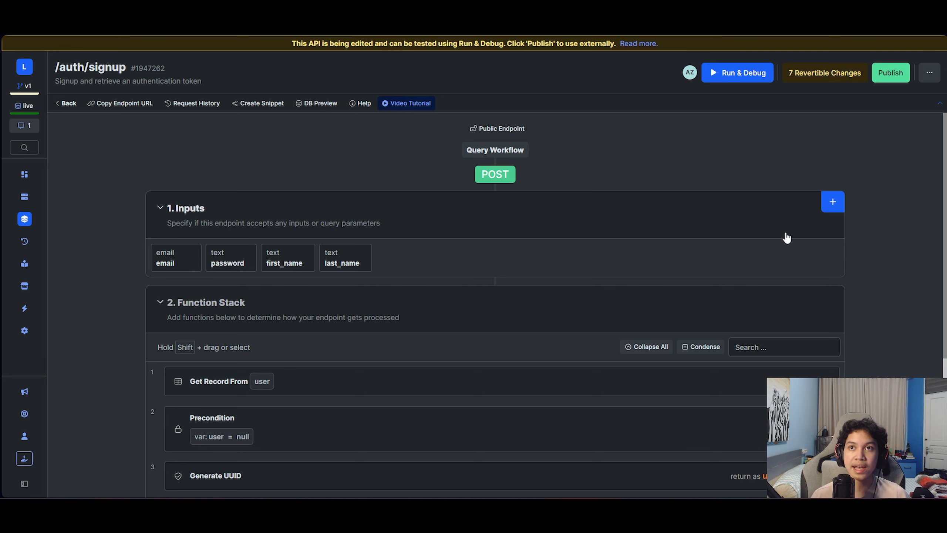
left_click(890, 73)
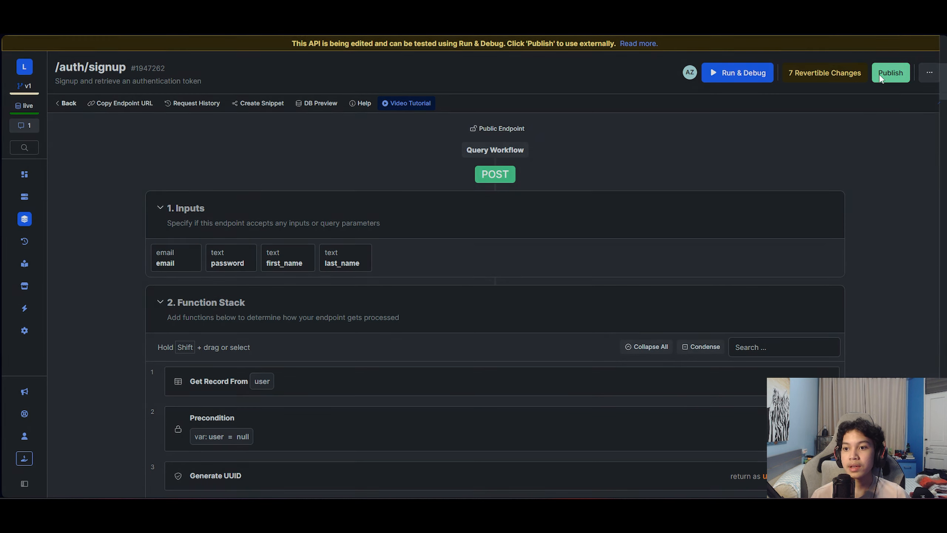
left_click(917, 479)
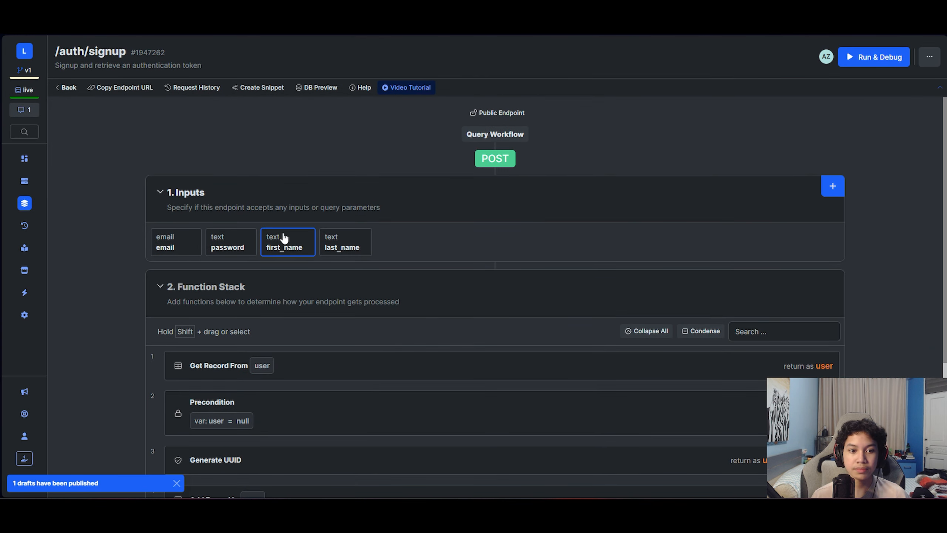
- Check the first_name input's settings, then open auth/login from the endpoint list
left_click(284, 238)
left_click(936, 53)
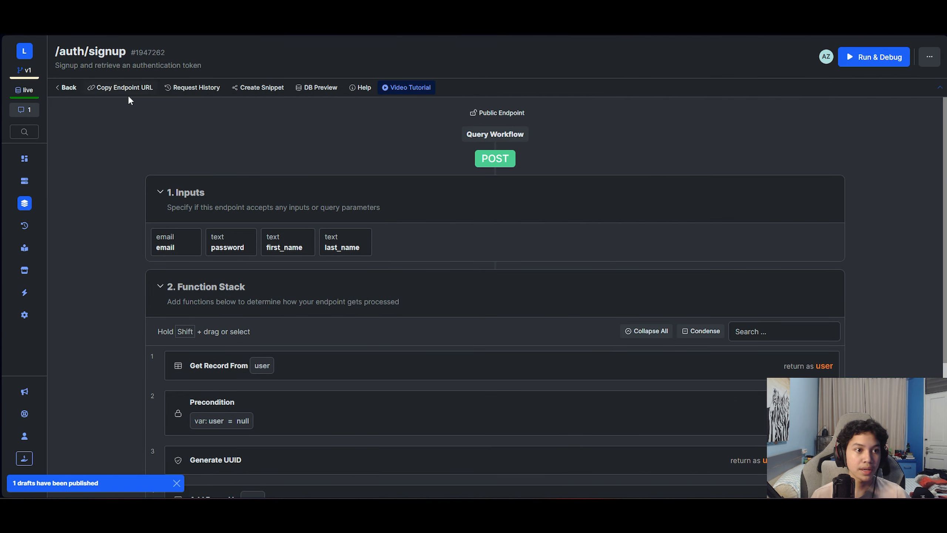
left_click(72, 88)
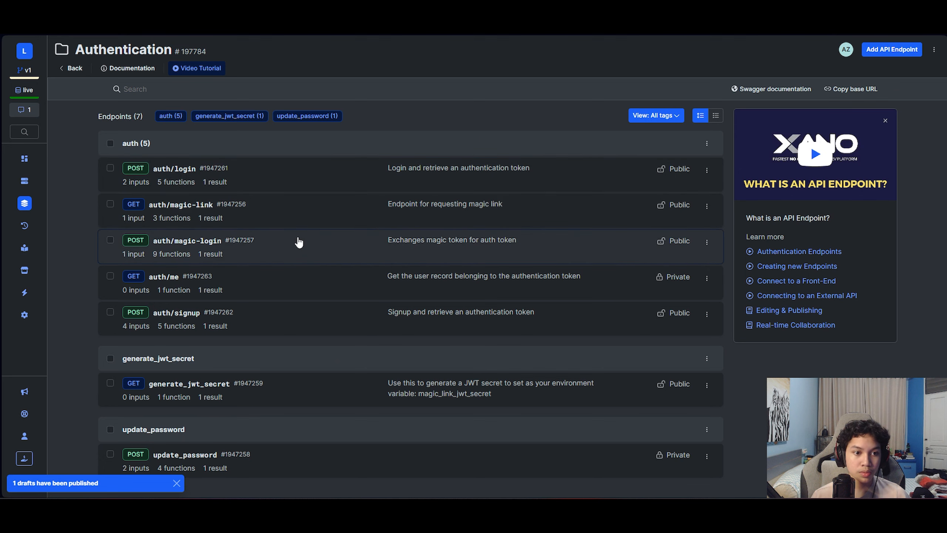
left_click(288, 184)
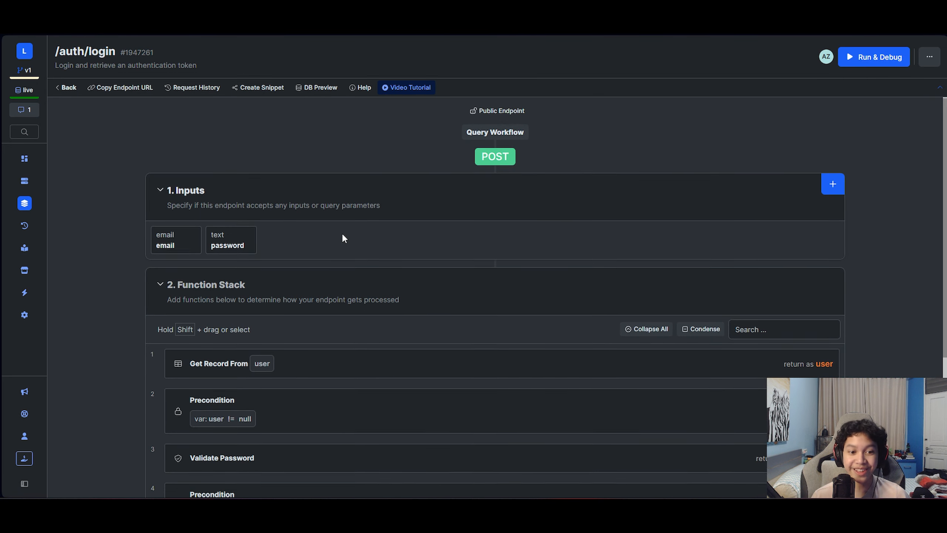
- Review auth/login's Get Record From user step and its user null-check Precondition
scroll(344, 237, "down", 3)
scroll(341, 228, "up", 2)
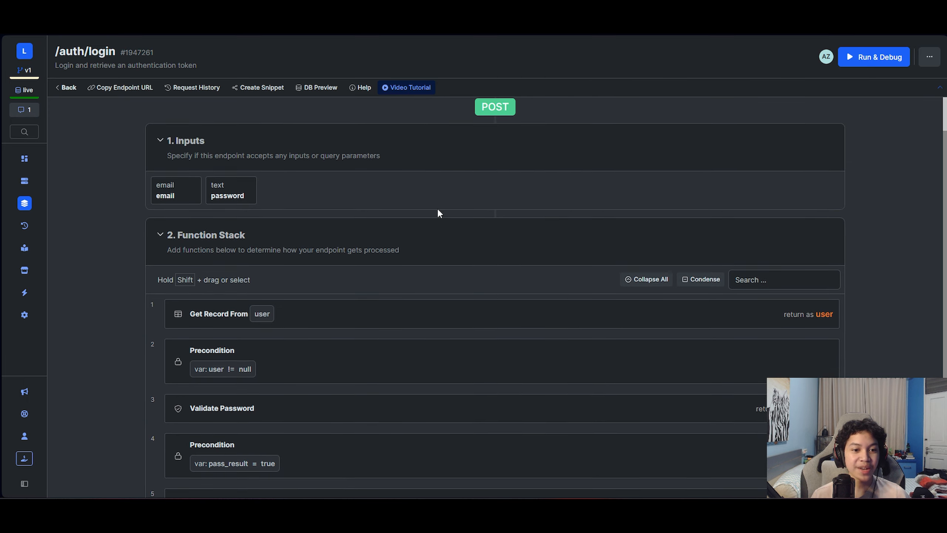
scroll(554, 298, "down", 2)
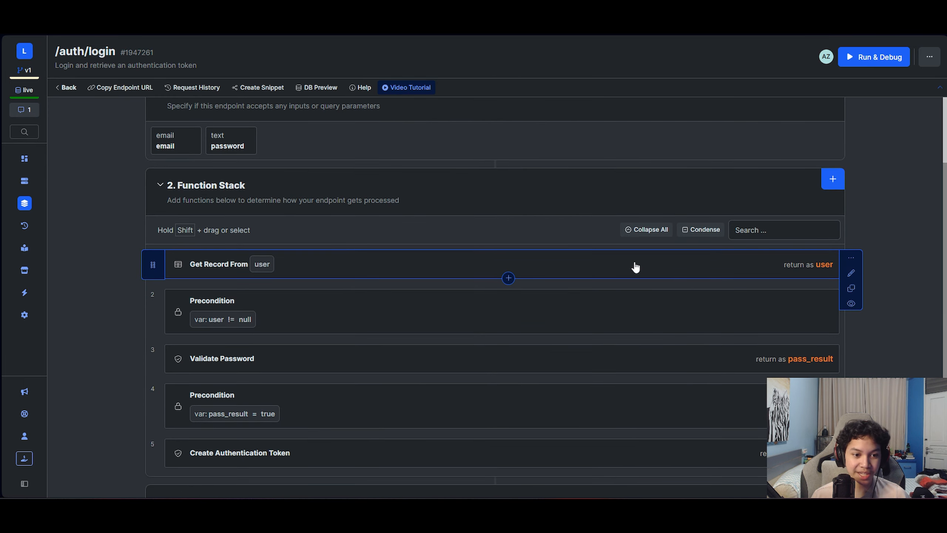
scroll(615, 254, "down", 2)
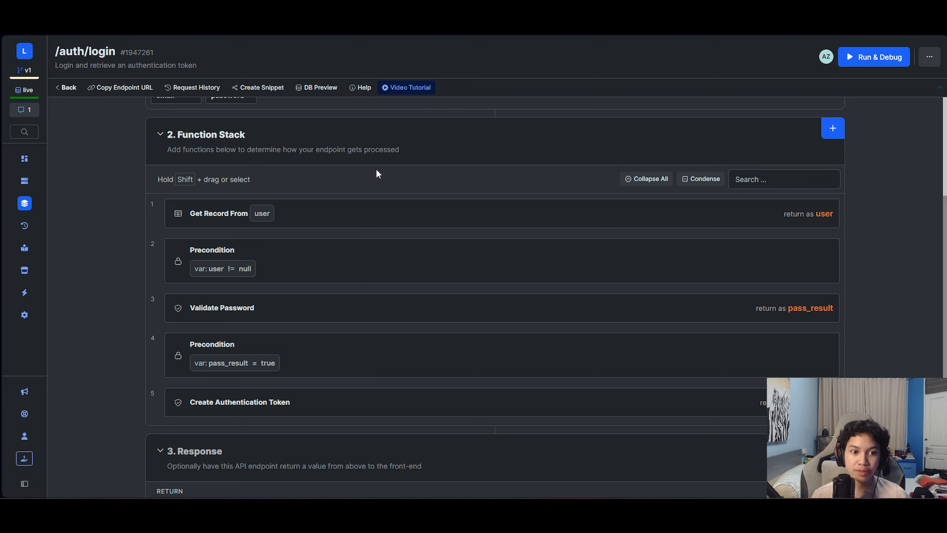
left_click(313, 218)
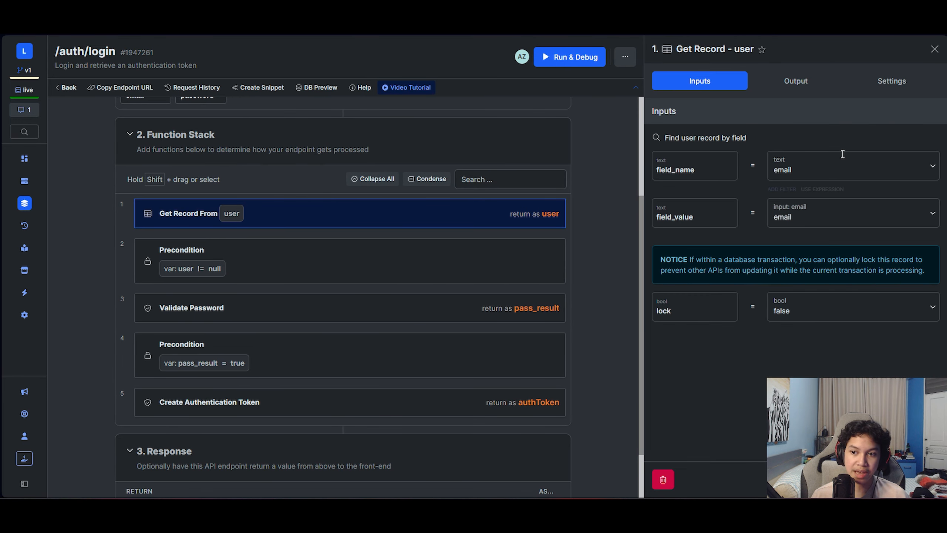
left_click(935, 49)
left_click(438, 260)
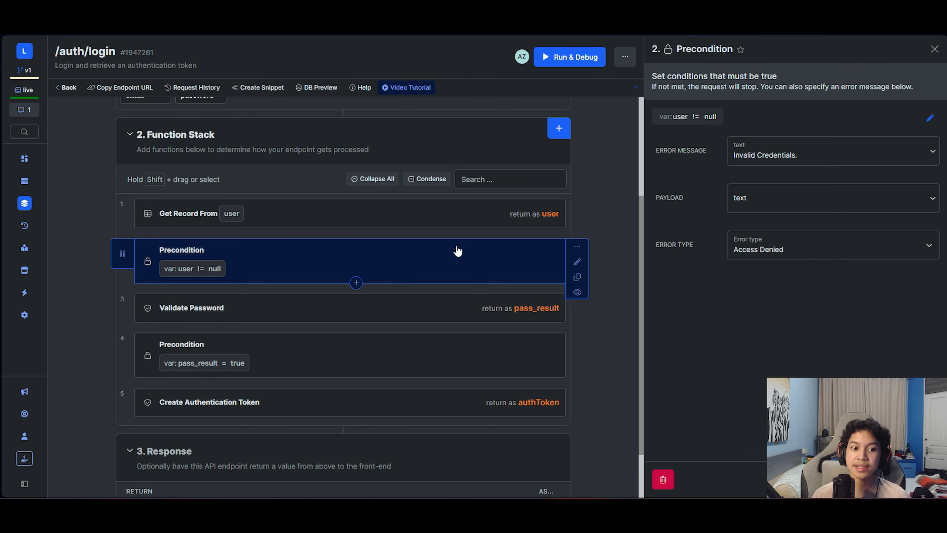
left_click(935, 49)
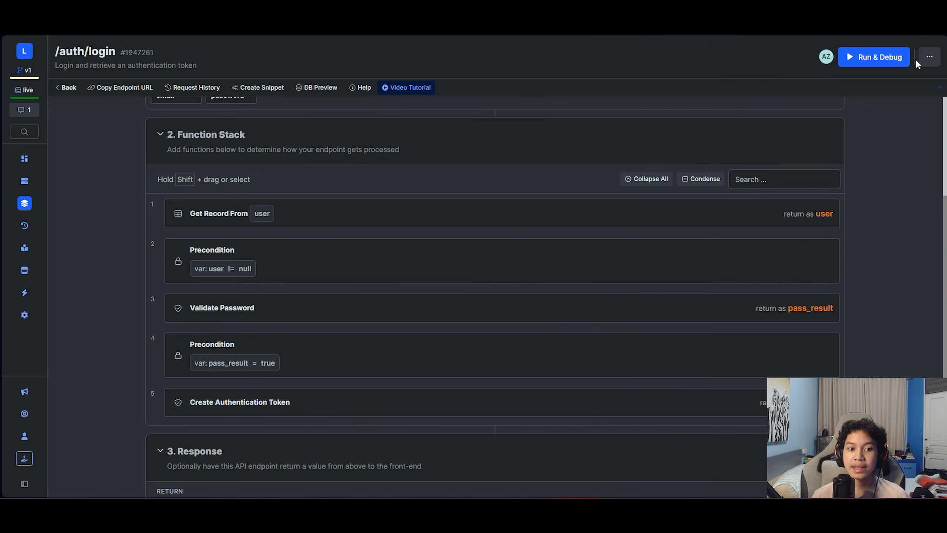
scroll(782, 275, "up", 4)
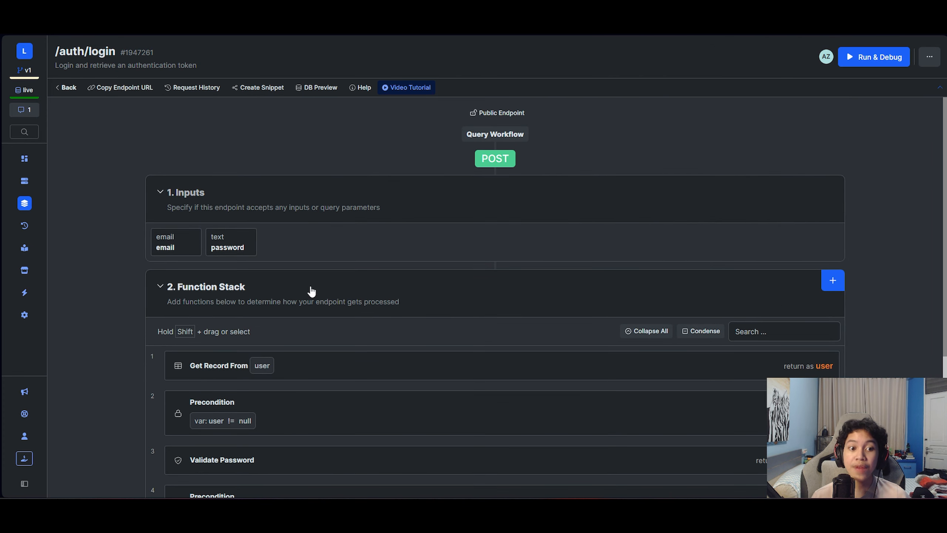
scroll(526, 355, "down", 3)
- Review the Validate Password, pass_result Precondition and Create Authentication Token steps
left_click(659, 364)
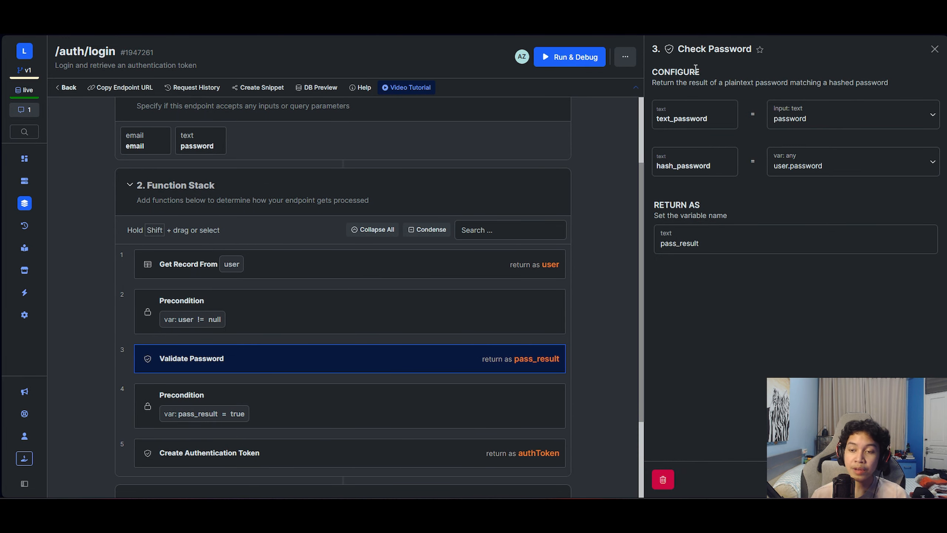
scroll(405, 280, "up", 1)
scroll(405, 280, "up", 3)
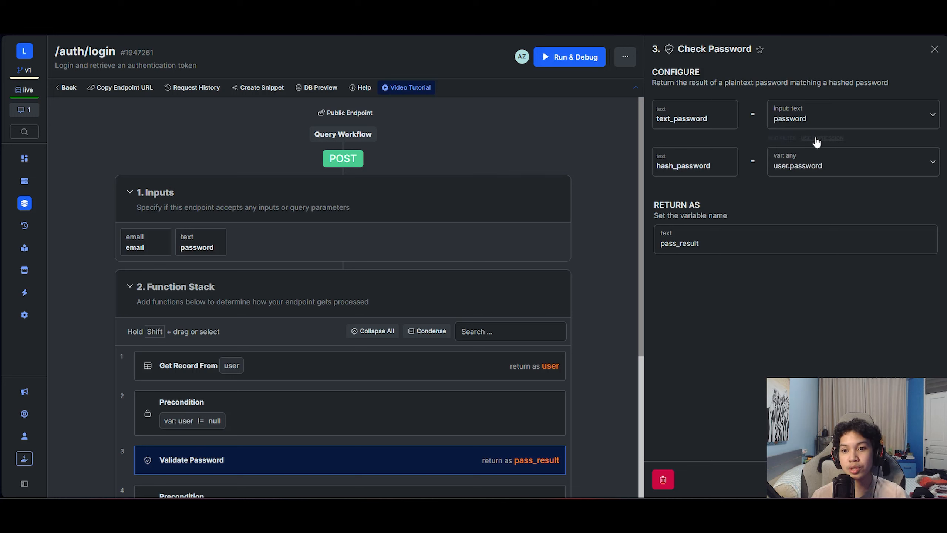
mouse_move(844, 192)
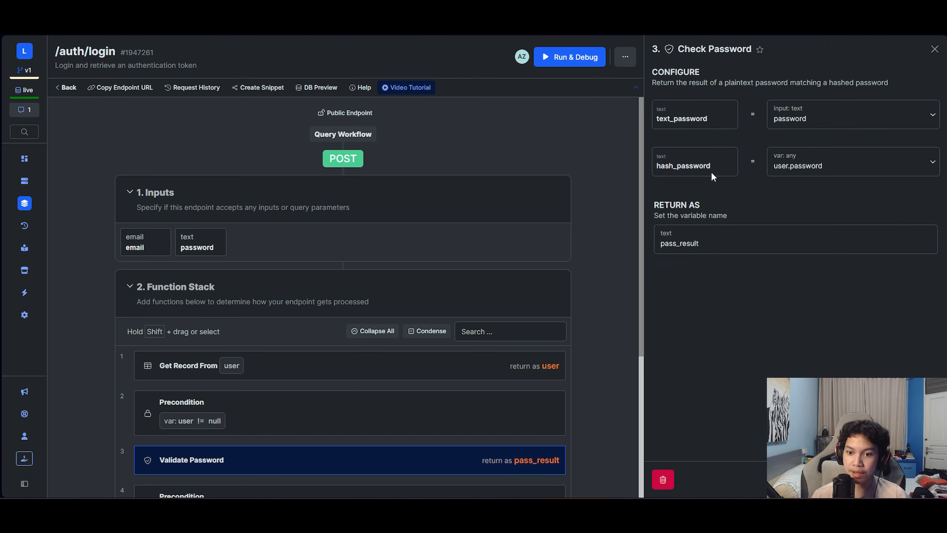
left_click(935, 49)
scroll(683, 359, "down", 4)
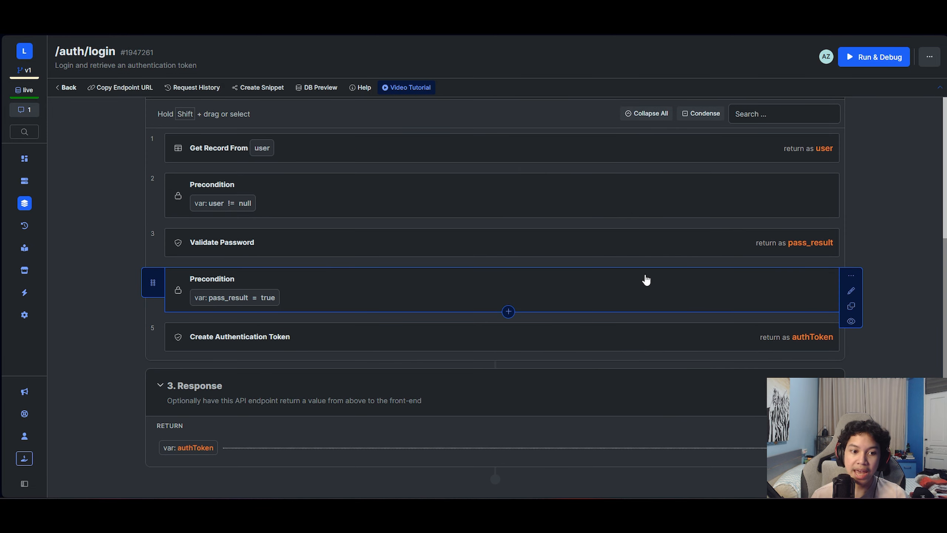
left_click(674, 297)
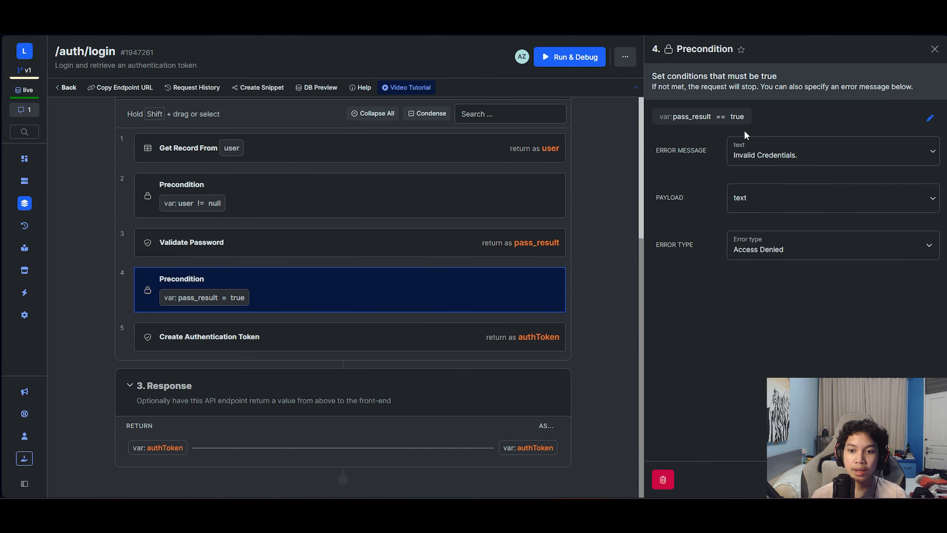
left_click(934, 49)
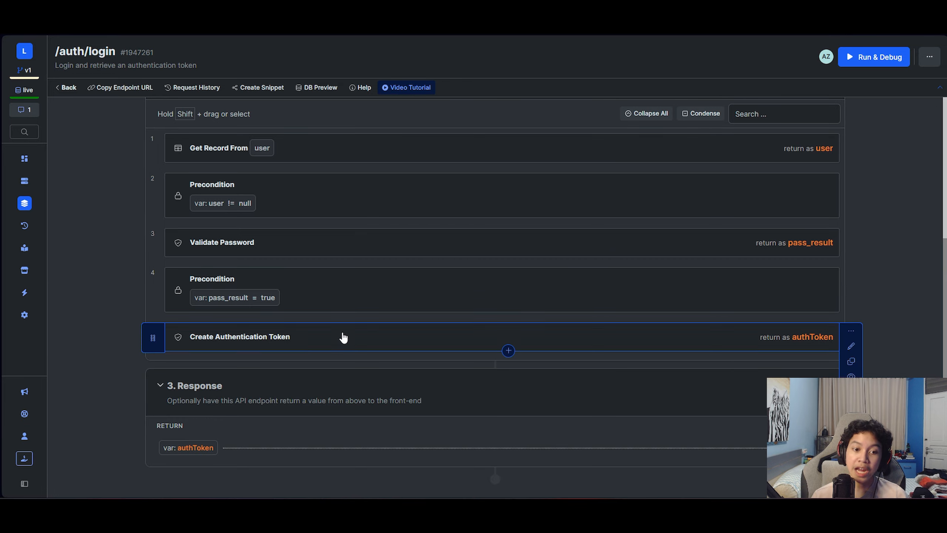
left_click(560, 357)
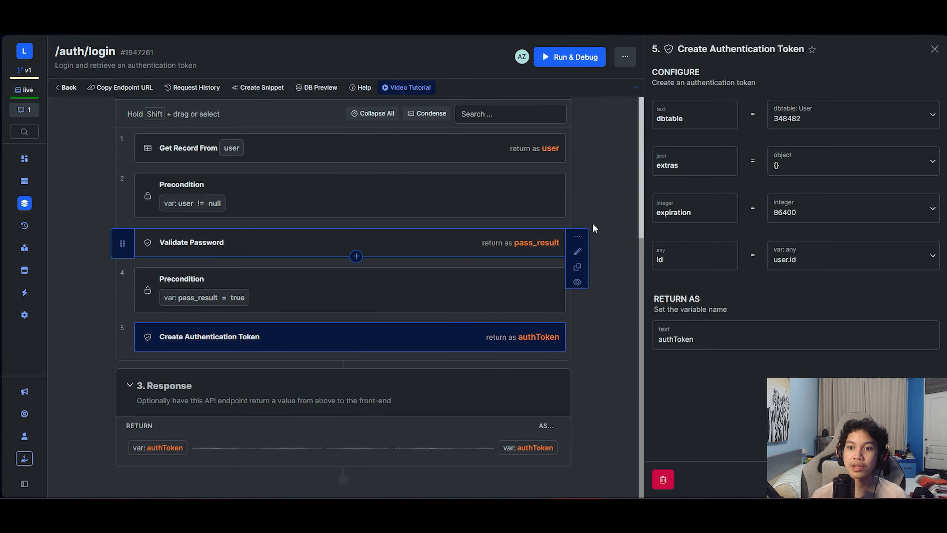
left_click(933, 51)
scroll(670, 271, "up", 5)
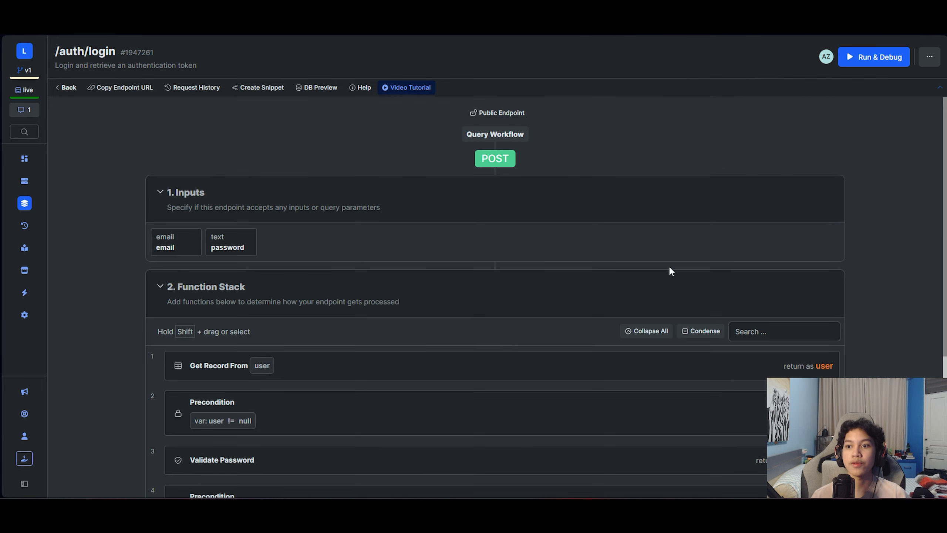
- Test /auth/login with an email and password, which returns Invalid Credentials
left_click(852, 59)
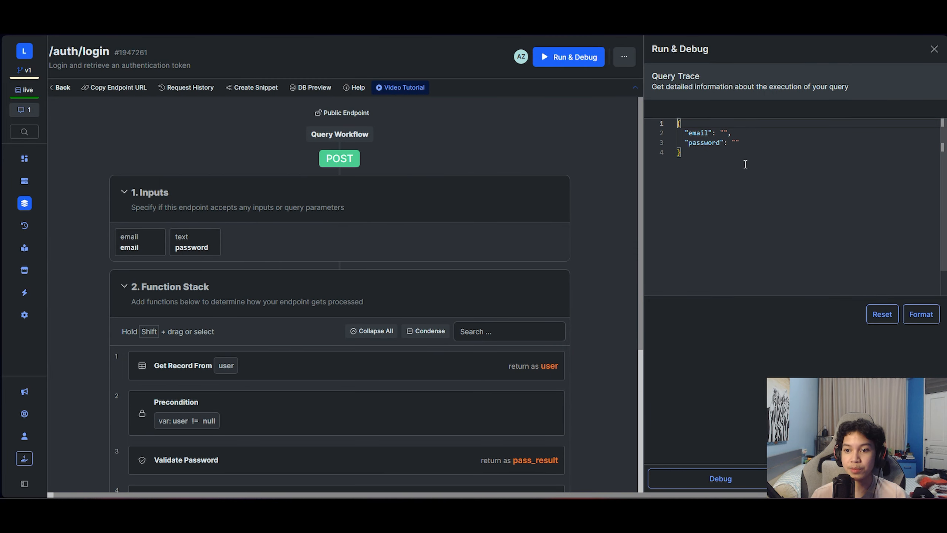
left_click(724, 132)
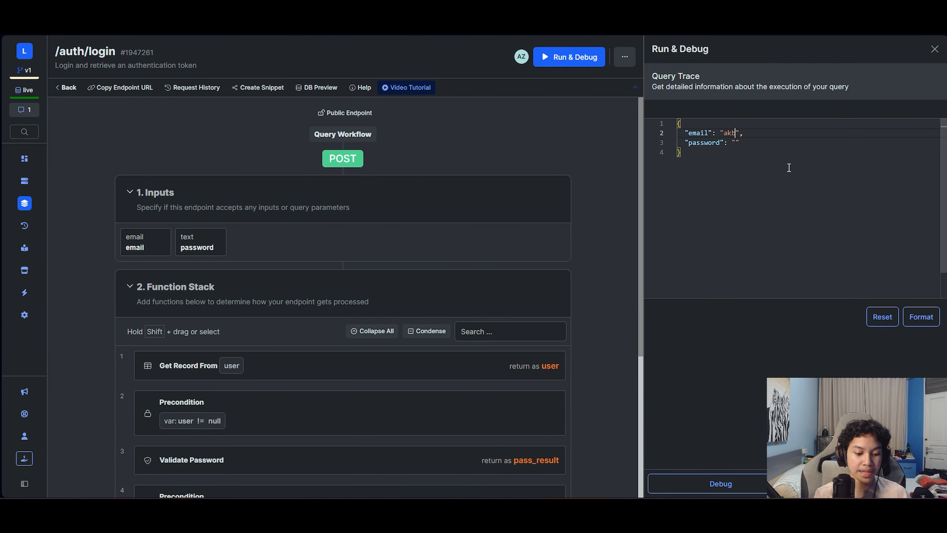
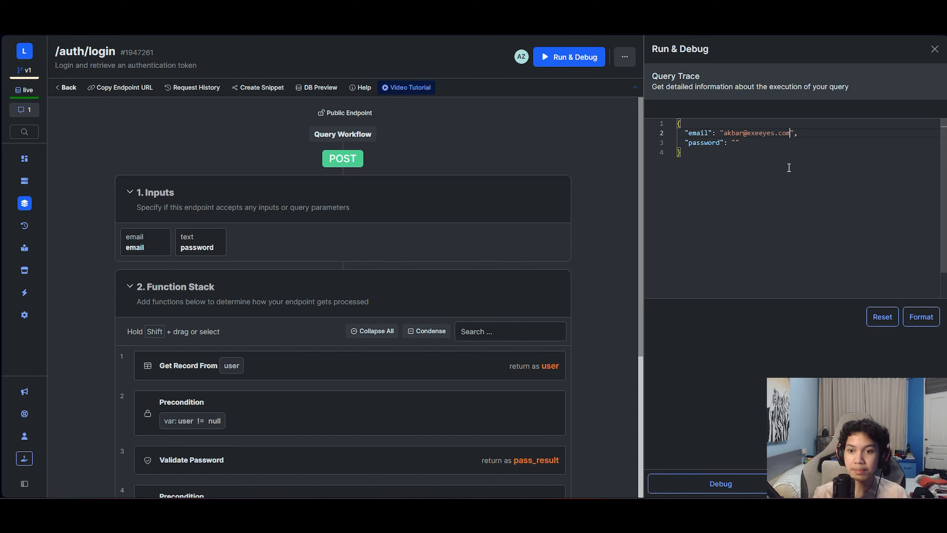
left_click(735, 143)
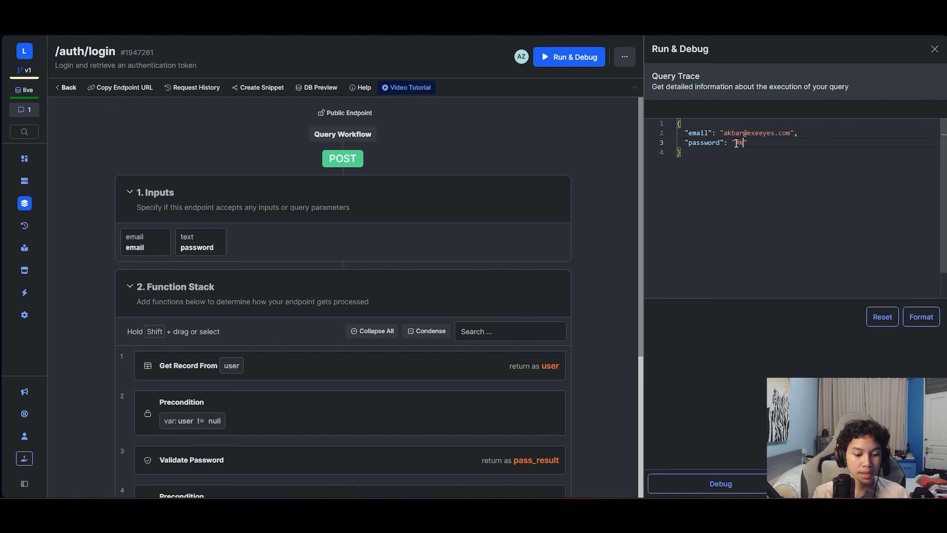
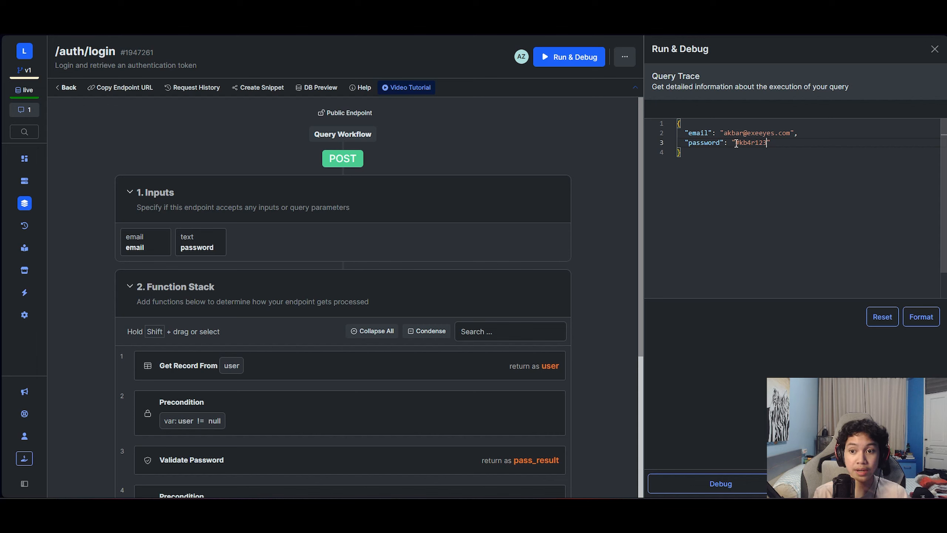
left_click(740, 144)
key("BackSpace")
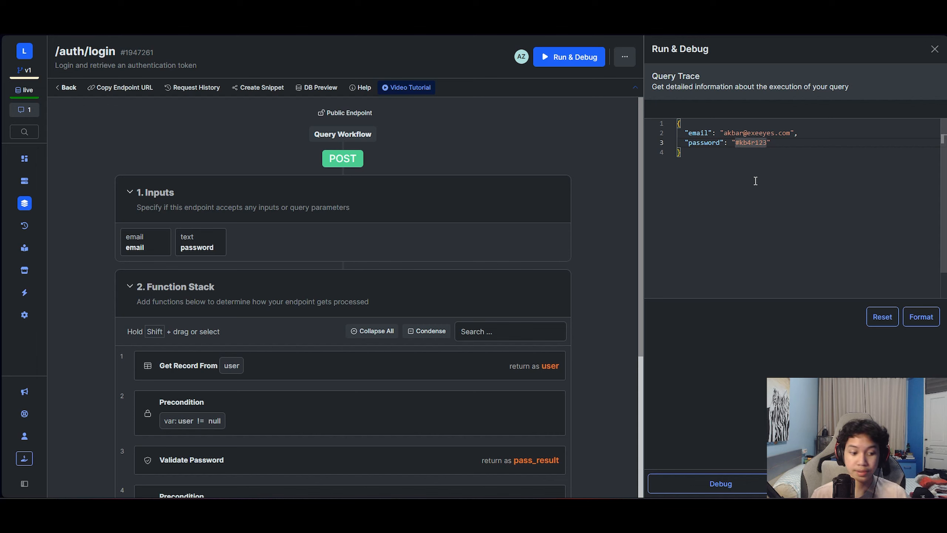
type("@")
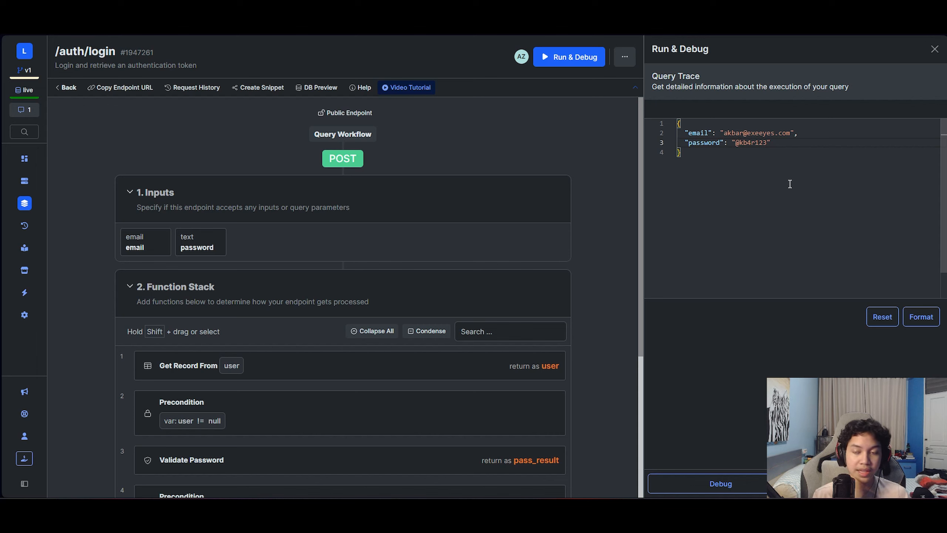
left_click(869, 484)
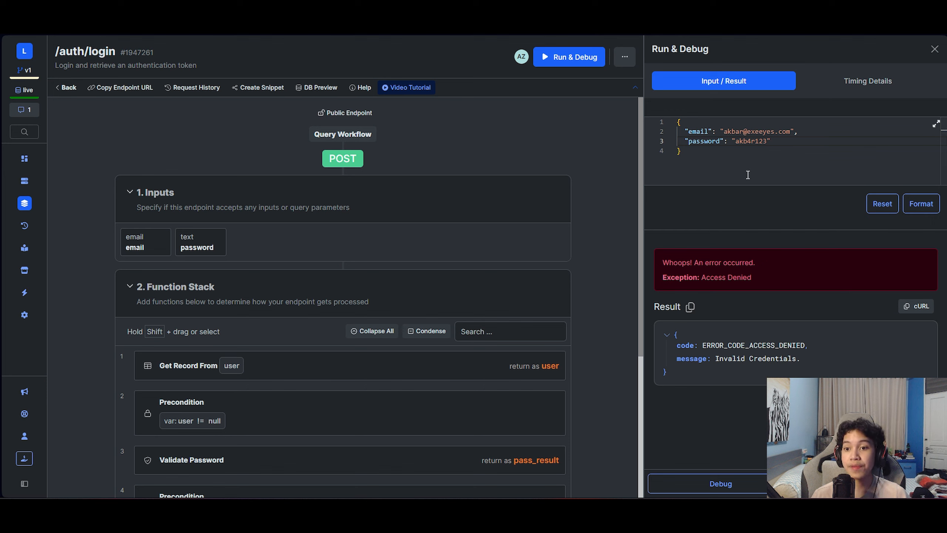
- Correct the password and rerun the login test, getting an authToken
left_click(738, 142)
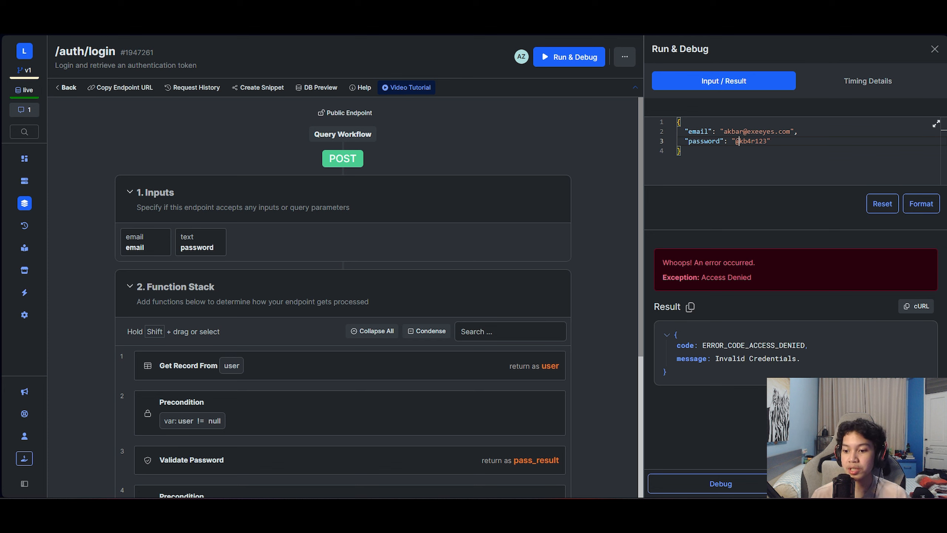
left_click(868, 483)
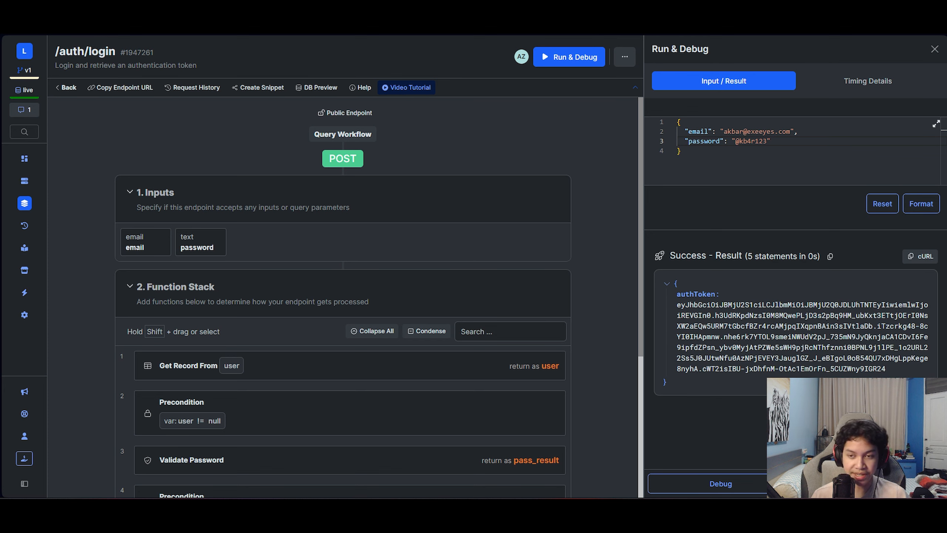
left_click(934, 49)
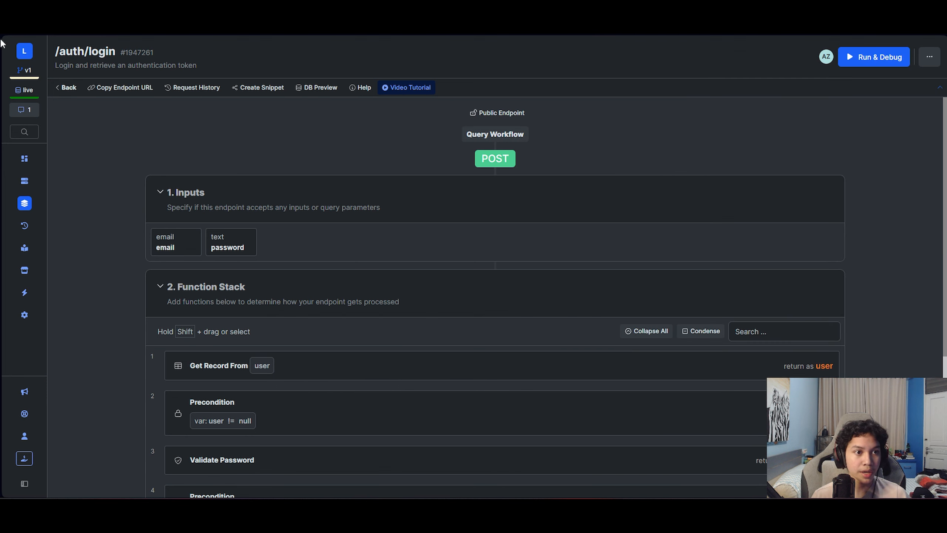
- Inspect auth/magic-link's magic_link Precondition and its error message, then return to the endpoint list
left_click(66, 88)
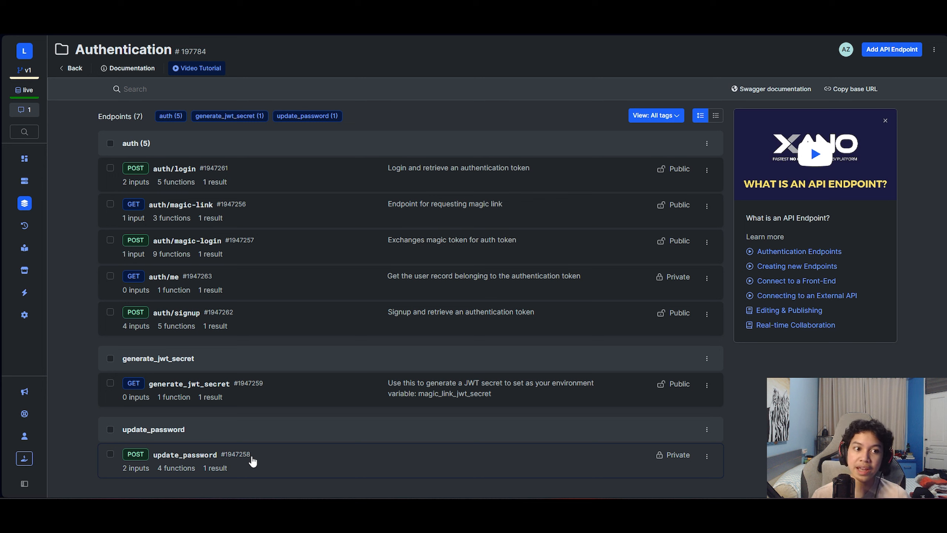
left_click(533, 218)
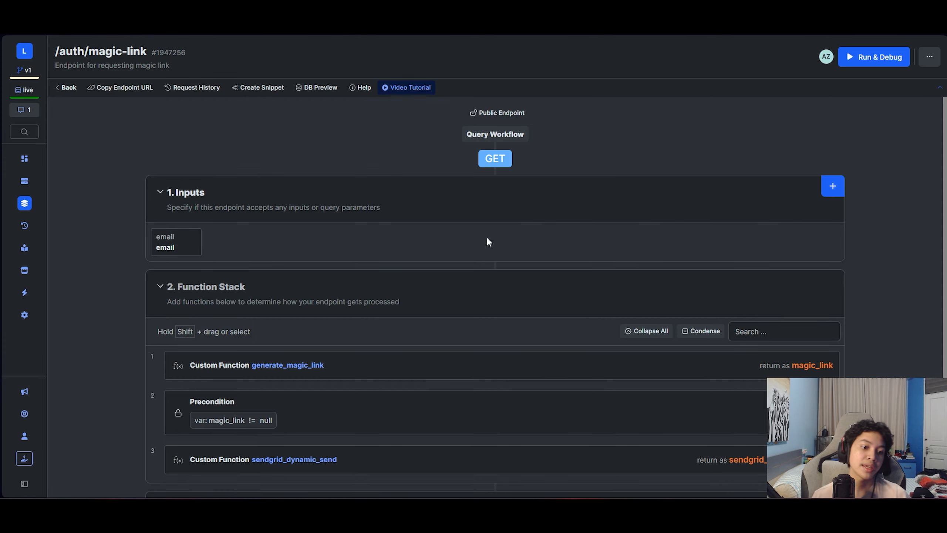
scroll(484, 246, "down", 3)
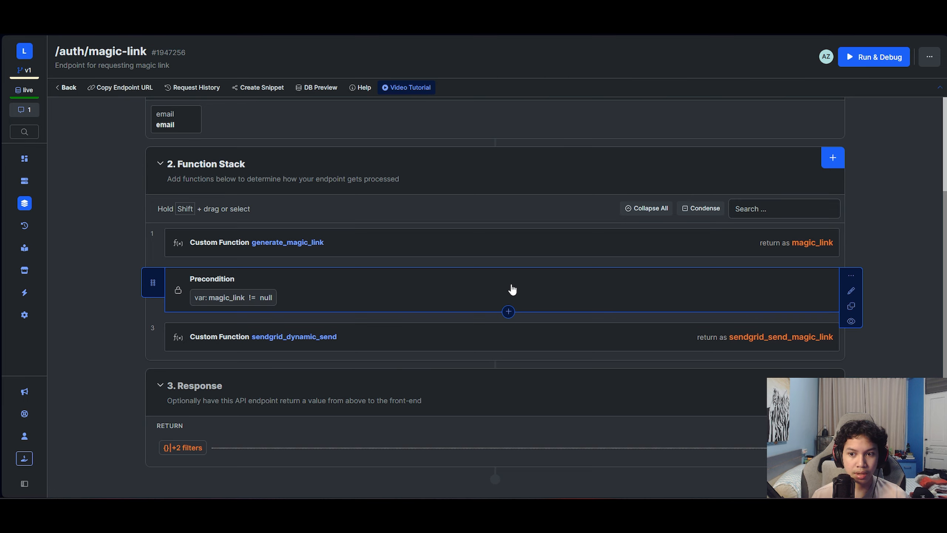
left_click(435, 282)
scroll(436, 282, "up", 3)
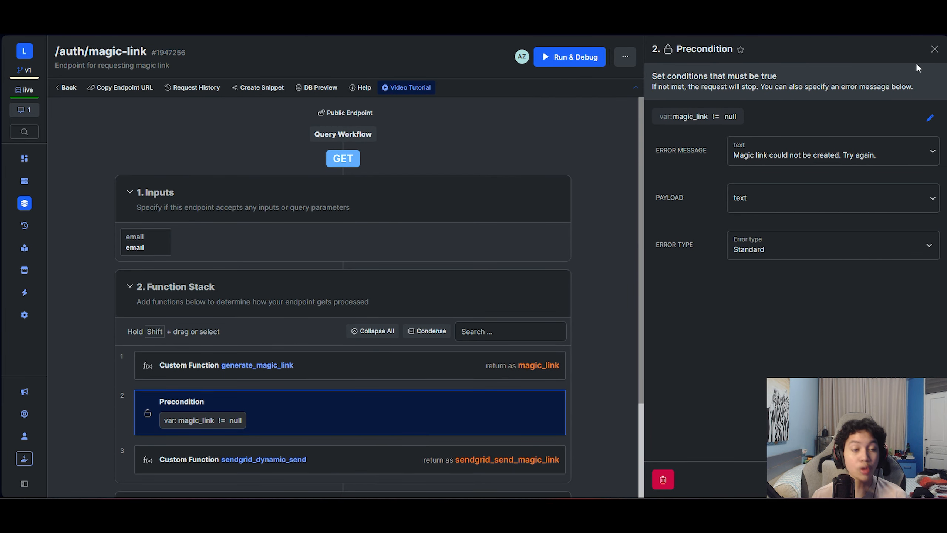
left_click(935, 49)
left_click(69, 90)
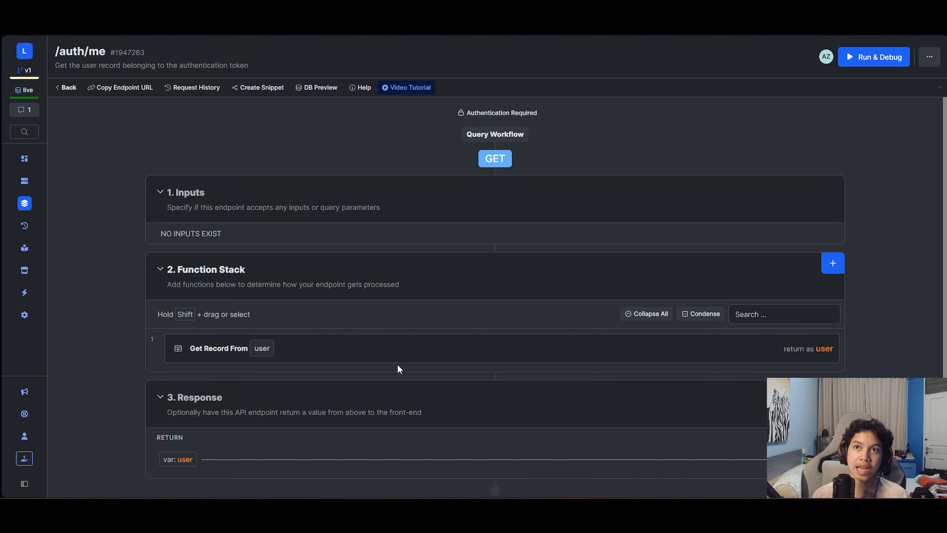
left_click(930, 60)
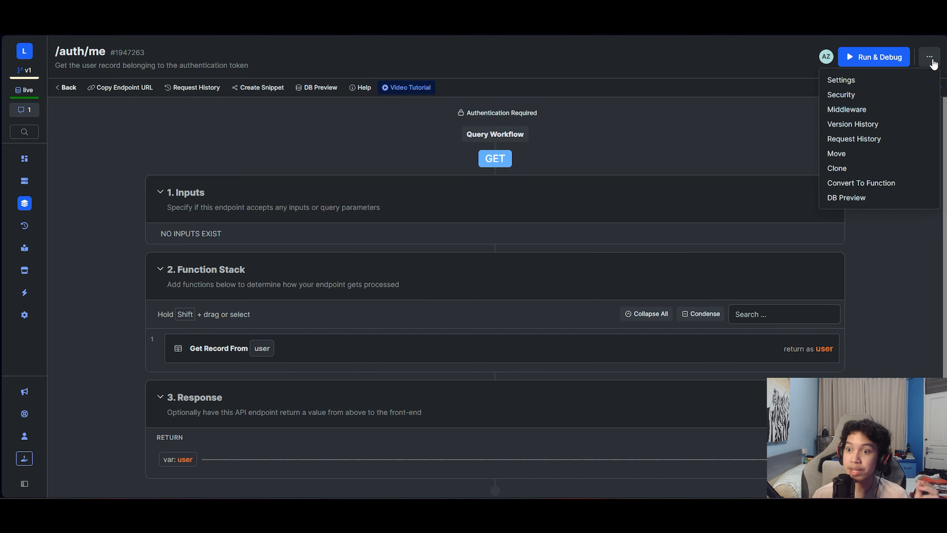
left_click(842, 80)
scroll(923, 149, "down", 3)
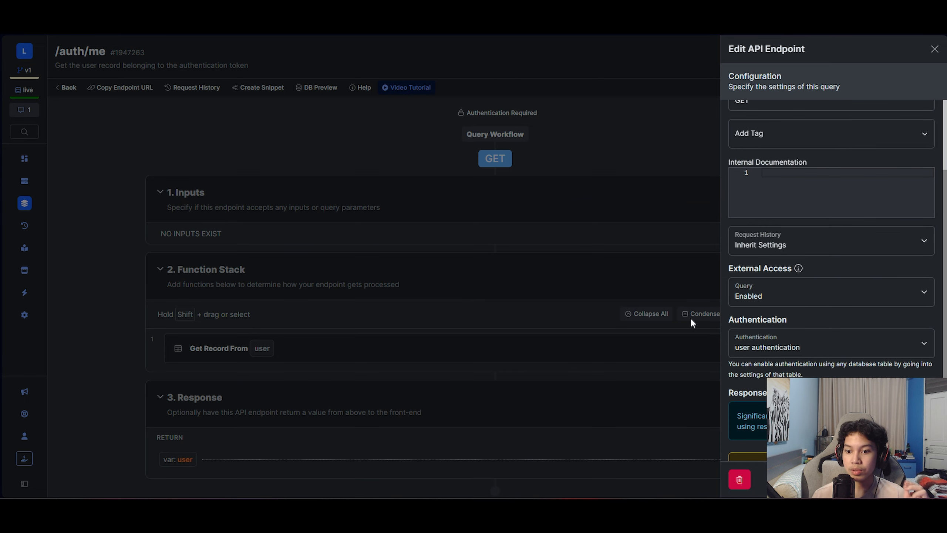
left_click(934, 49)
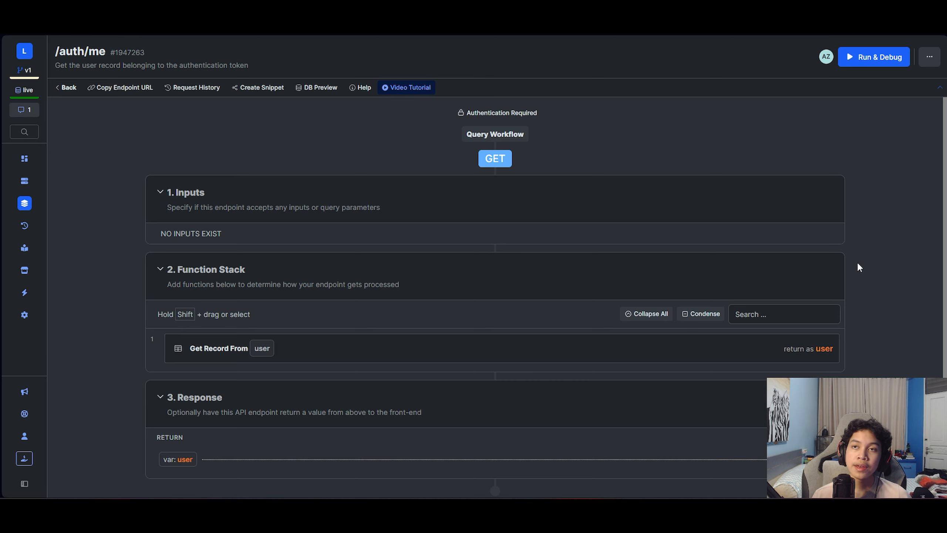
mouse_move(842, 259)
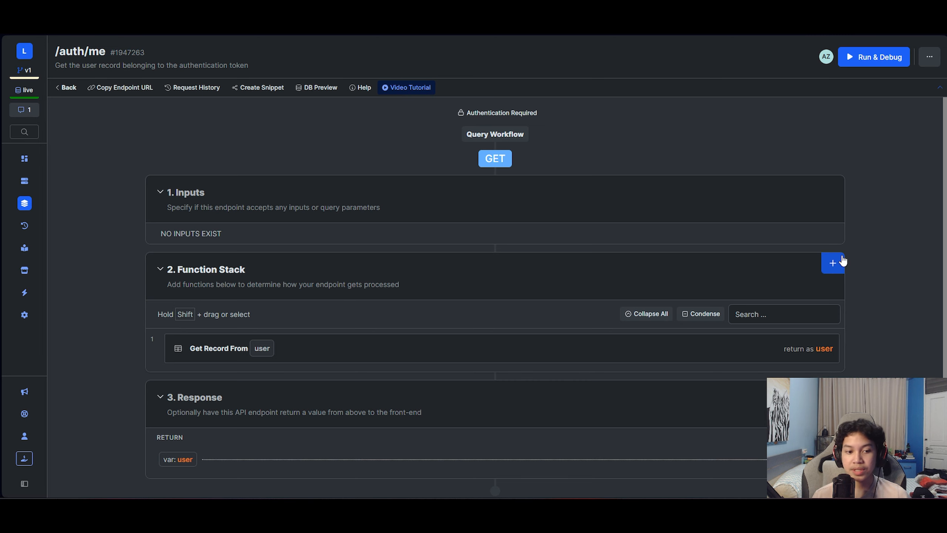
left_click(604, 347)
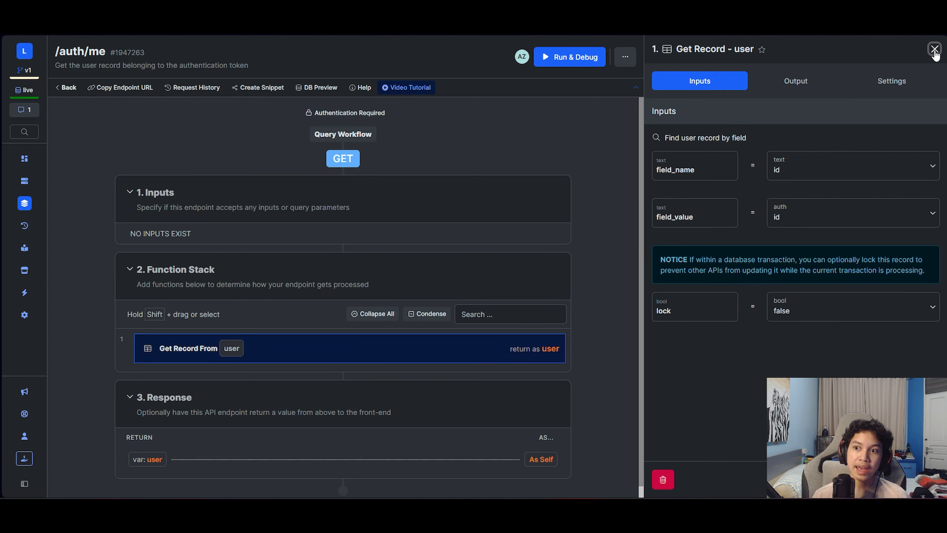
left_click(935, 49)
- Run auth/me with an auth token generated for a recent user, then open Get Record's details
left_click(839, 57)
left_click(665, 158)
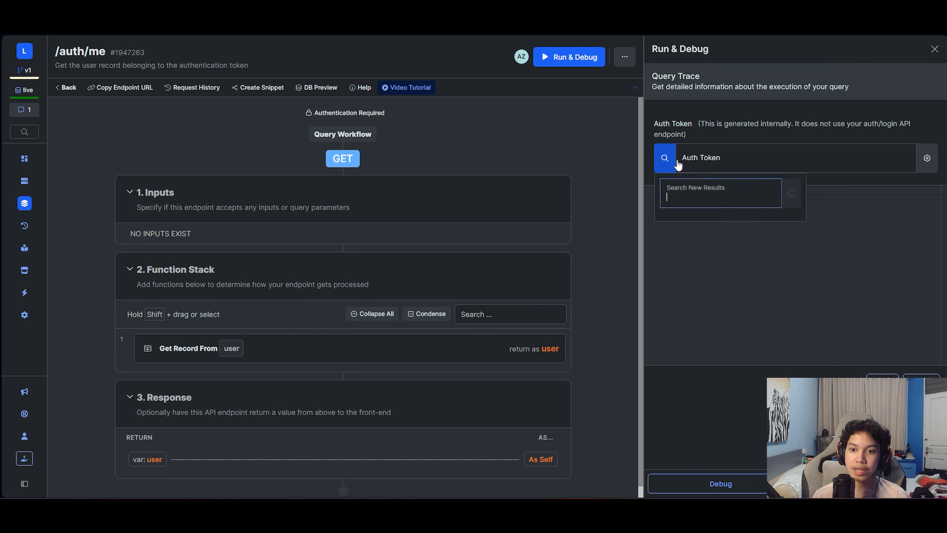
left_click(709, 240)
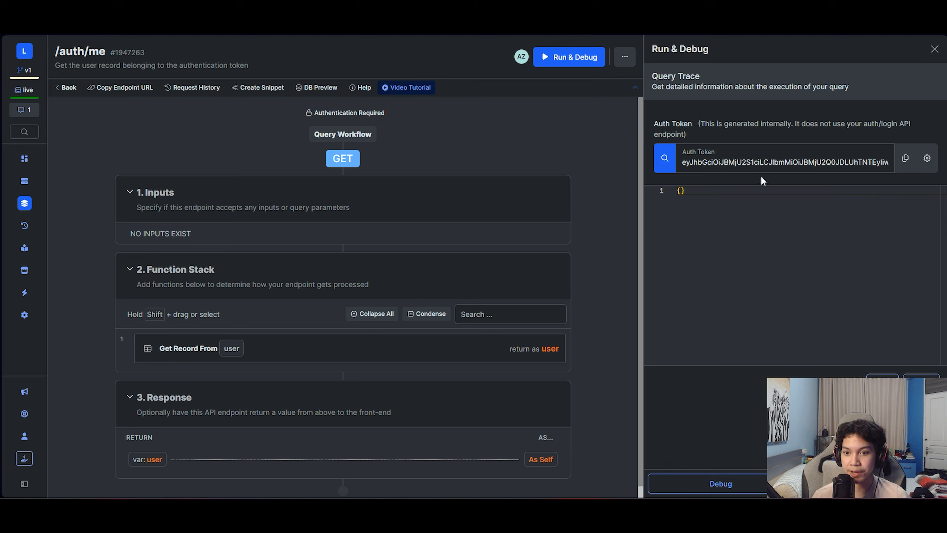
left_click_drag(680, 162, 877, 152)
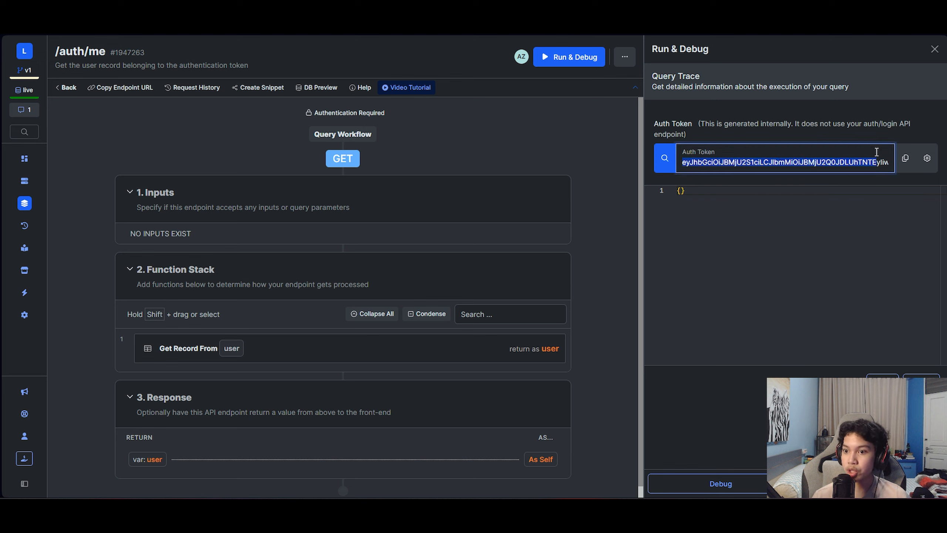
left_click(814, 127)
left_click(858, 490)
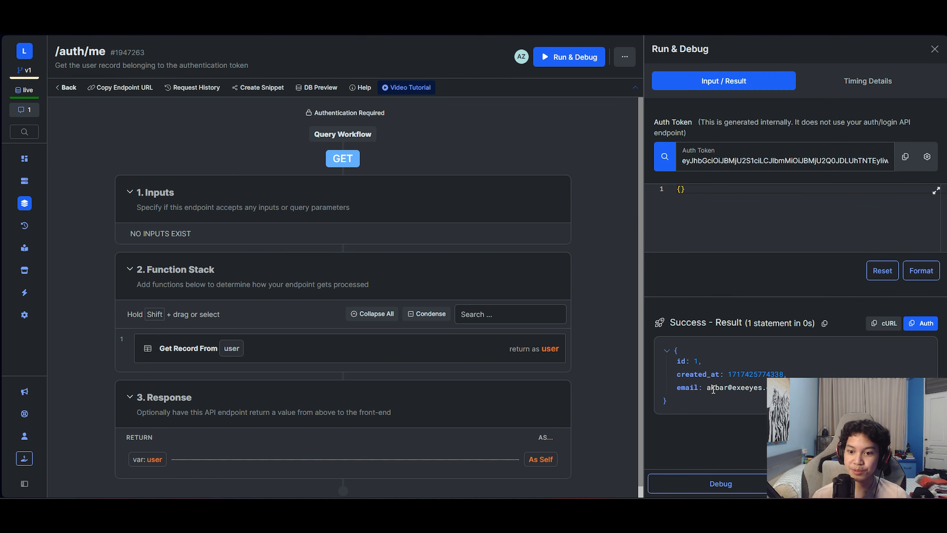
left_click(935, 49)
left_click(461, 343)
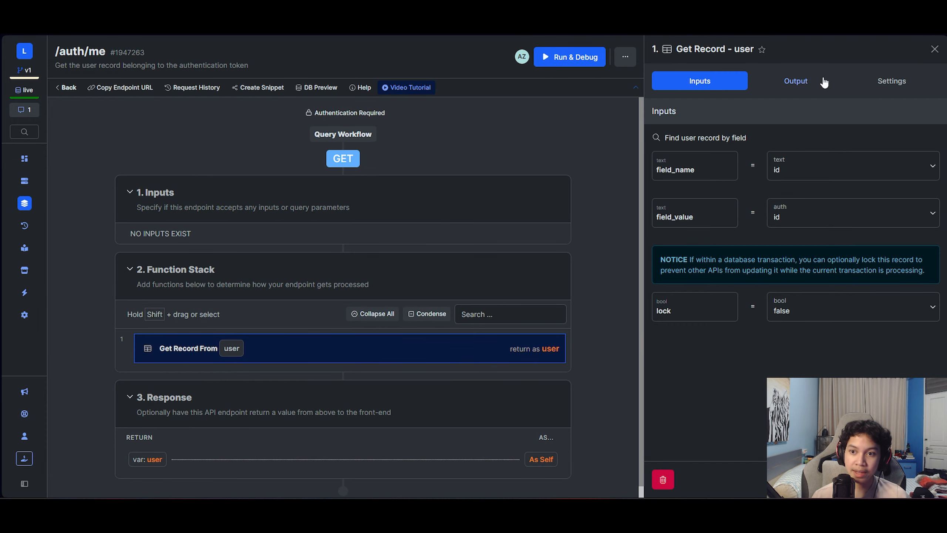
- Add first_name, last_name and user_reference_id to the Get Record output alongside id, created_at and email
left_click(787, 81)
left_click(910, 162)
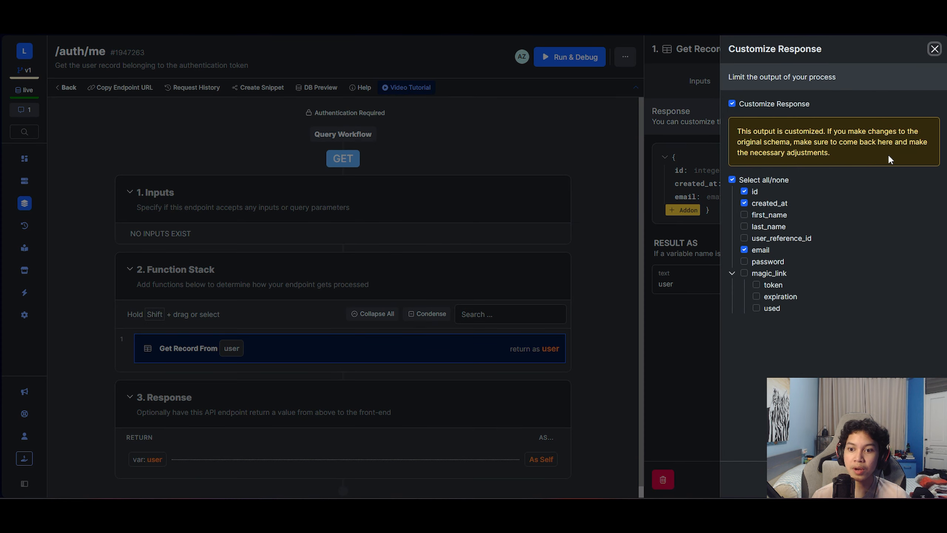
left_click(743, 216)
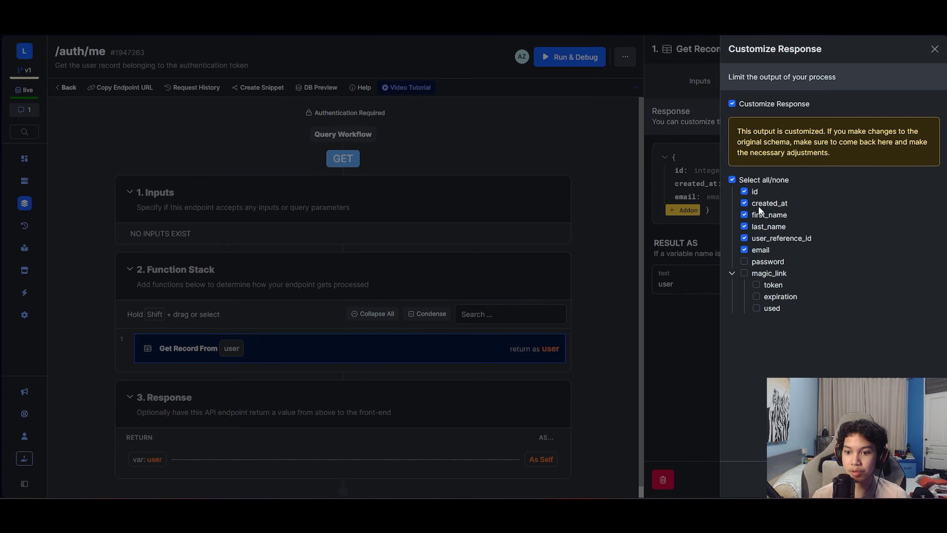
left_click(918, 480)
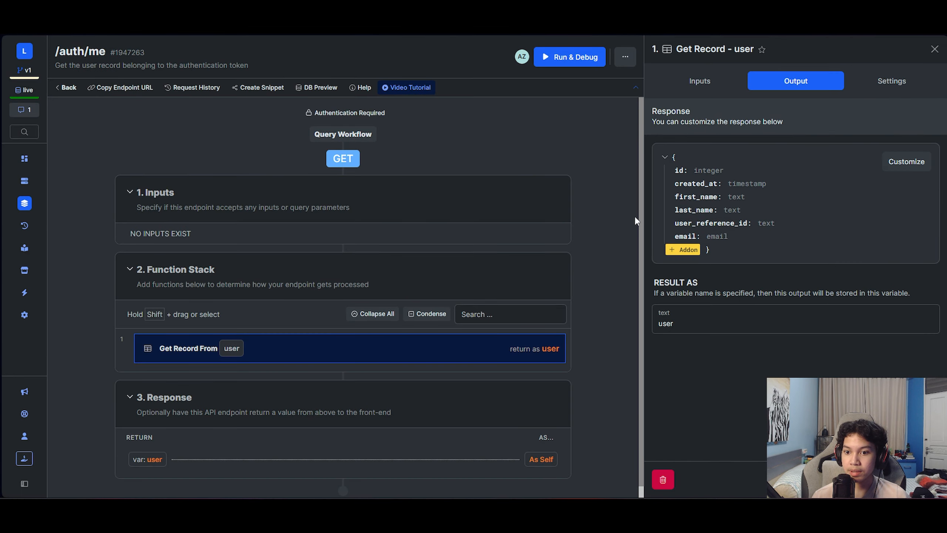
left_click(918, 479)
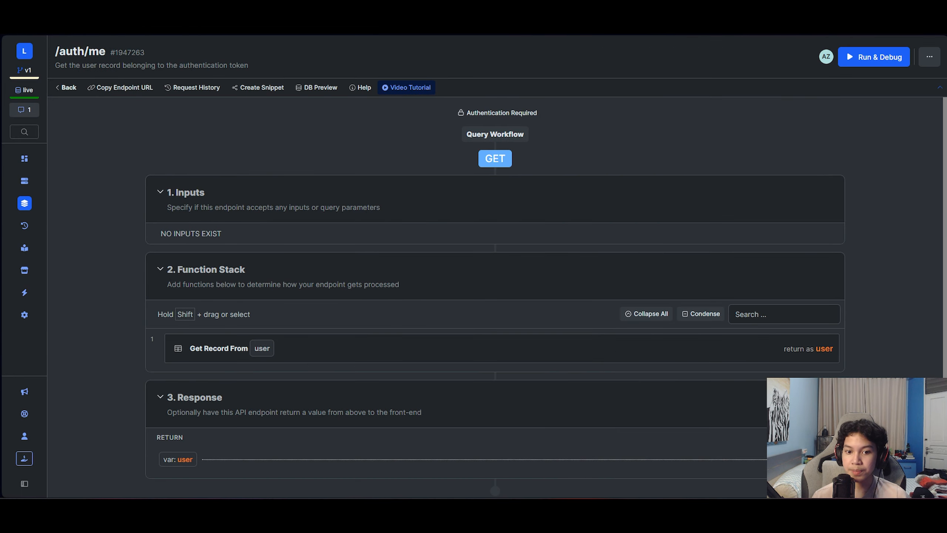
- Debug-run auth/me to confirm the names and user_reference_id now appear in the result
left_click(760, 75)
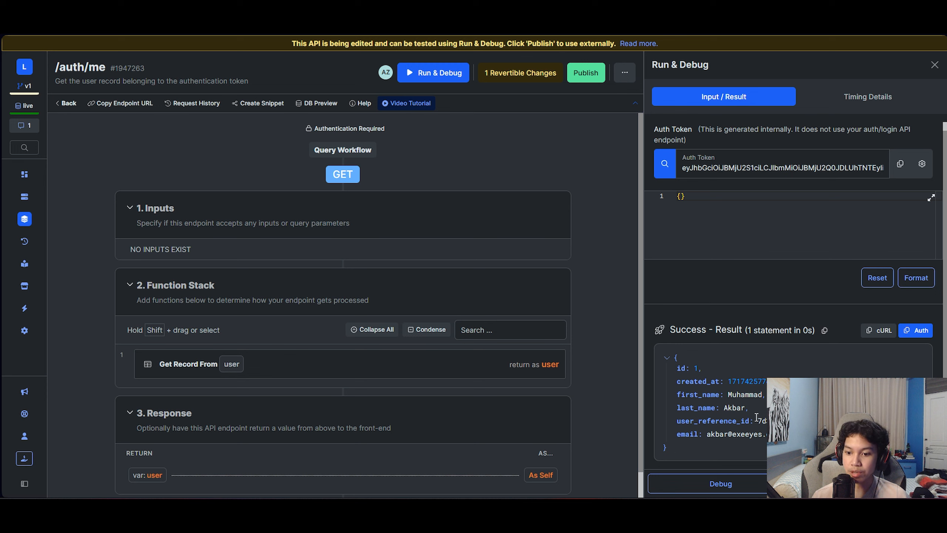
left_click_drag(801, 420, 720, 421)
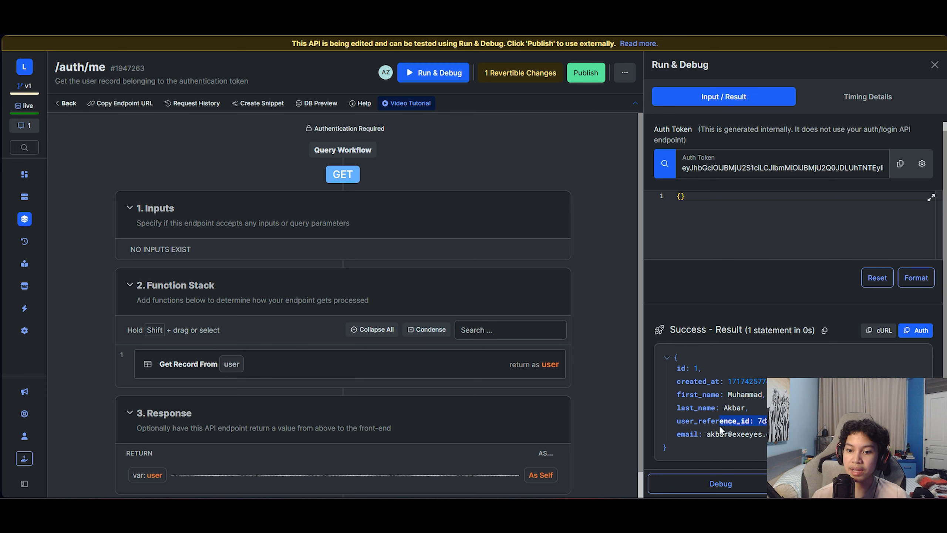
left_click(820, 388)
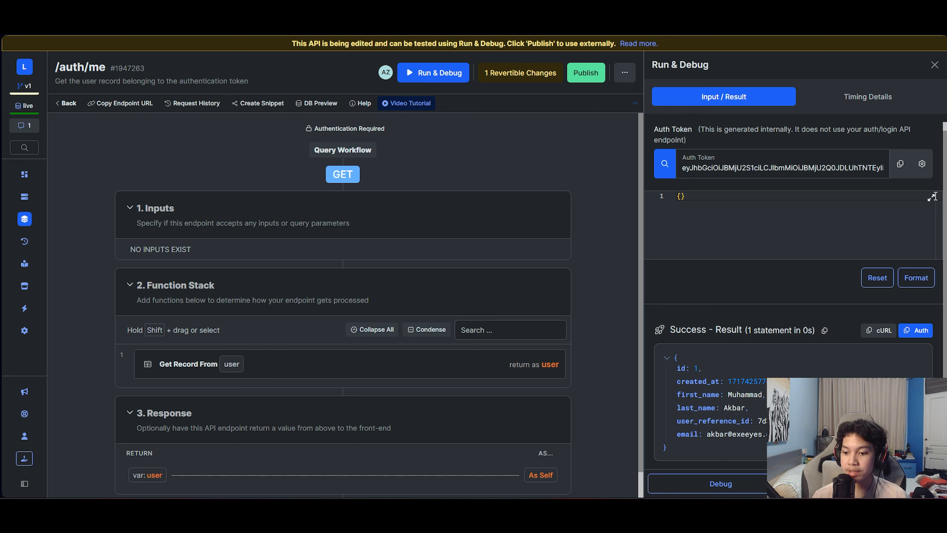
left_click(934, 65)
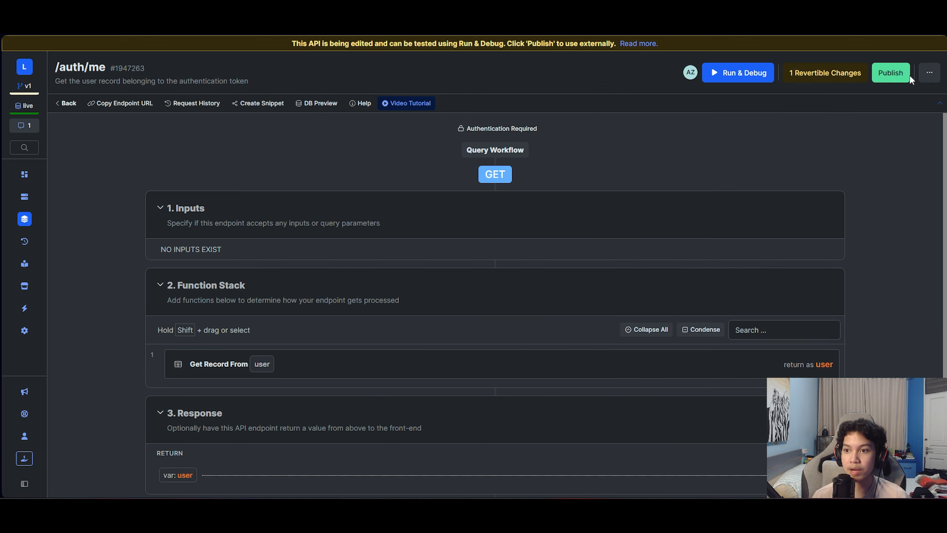
- Publish the auth/me changes and return to the Authentication endpoints list
left_click(882, 74)
left_click(919, 479)
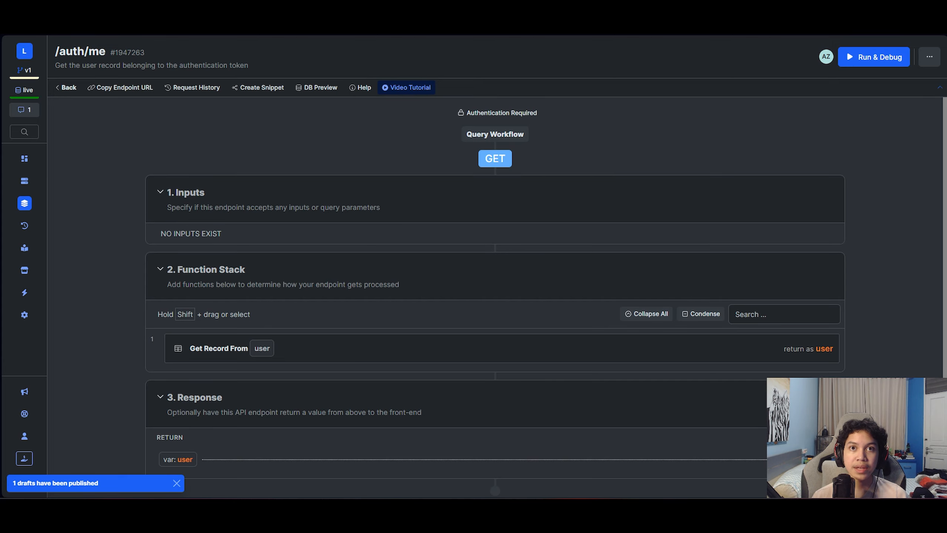
left_click(67, 87)
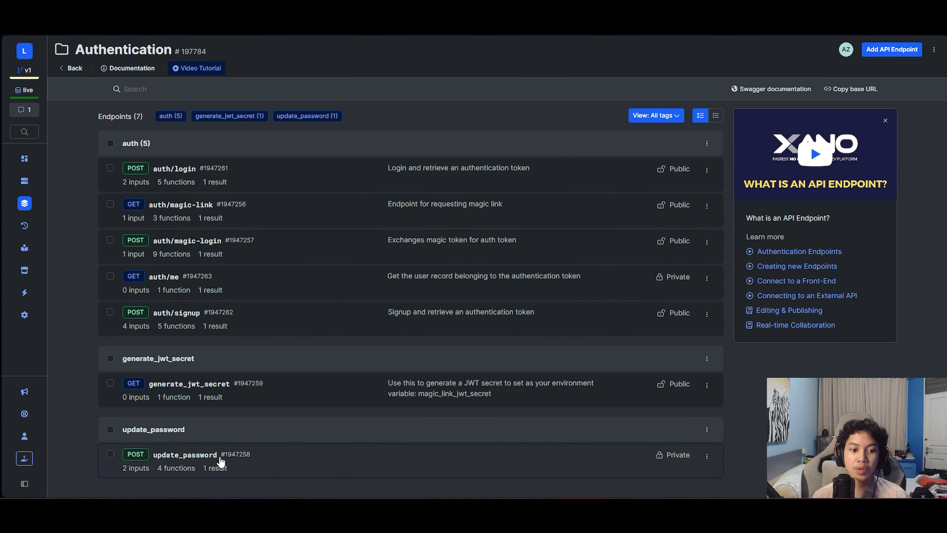
- Run the generate_jwt_secret endpoint and copy the returned oct-type JWT secret JSON
left_click(236, 387)
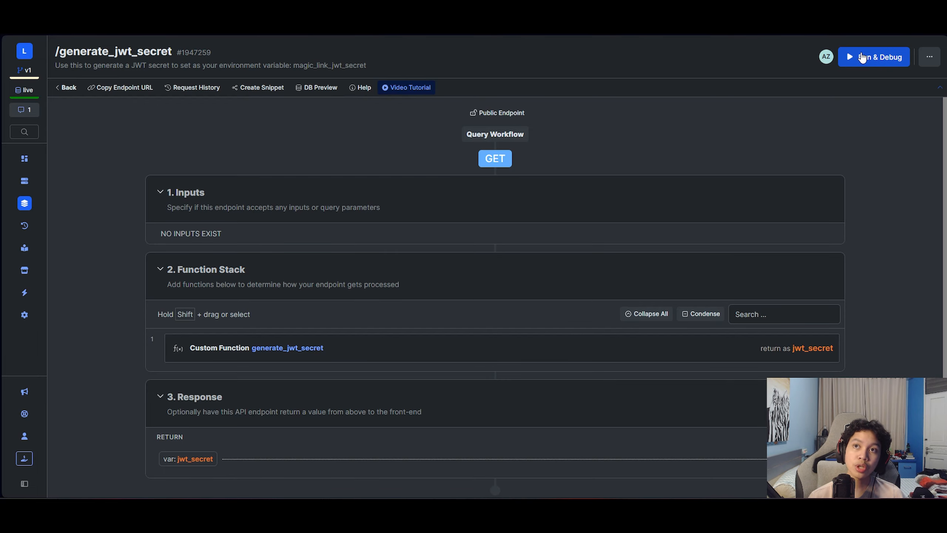
left_click(861, 57)
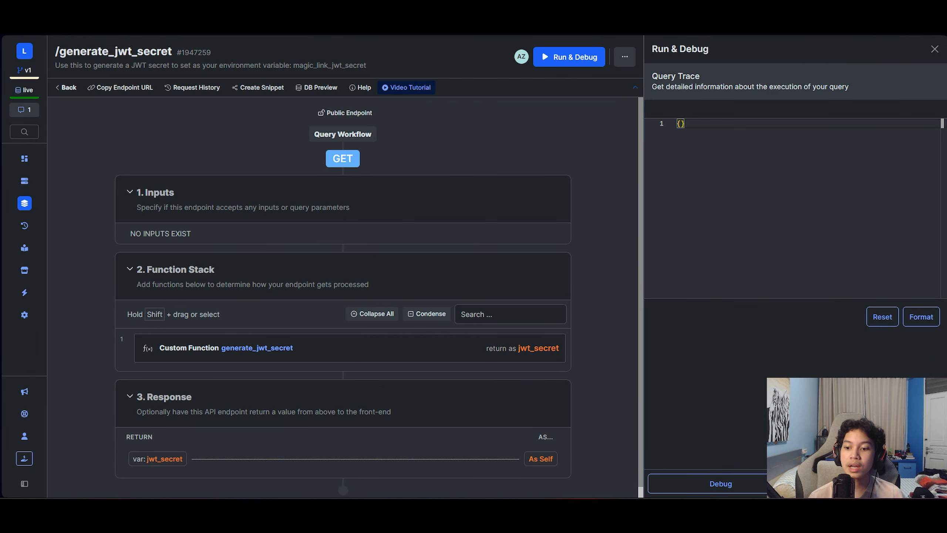
left_click(720, 483)
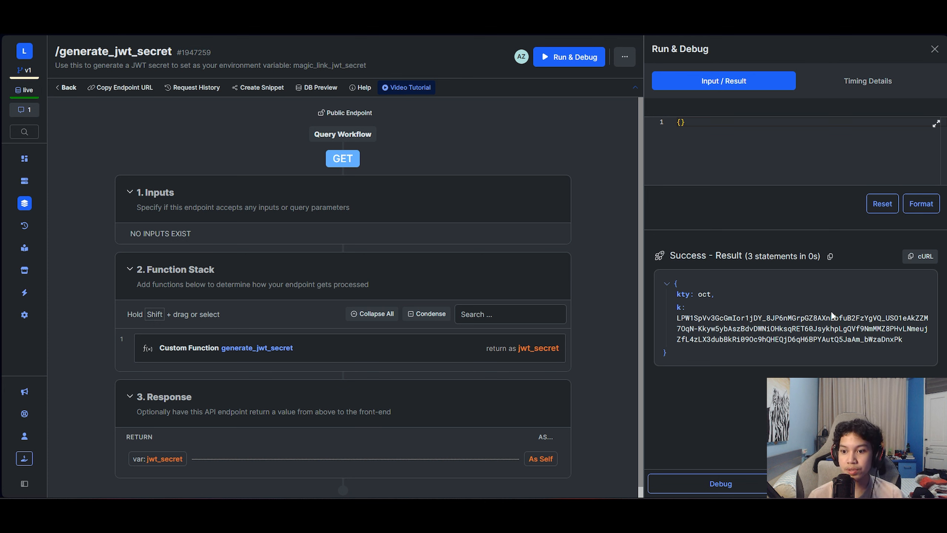
left_click(830, 257)
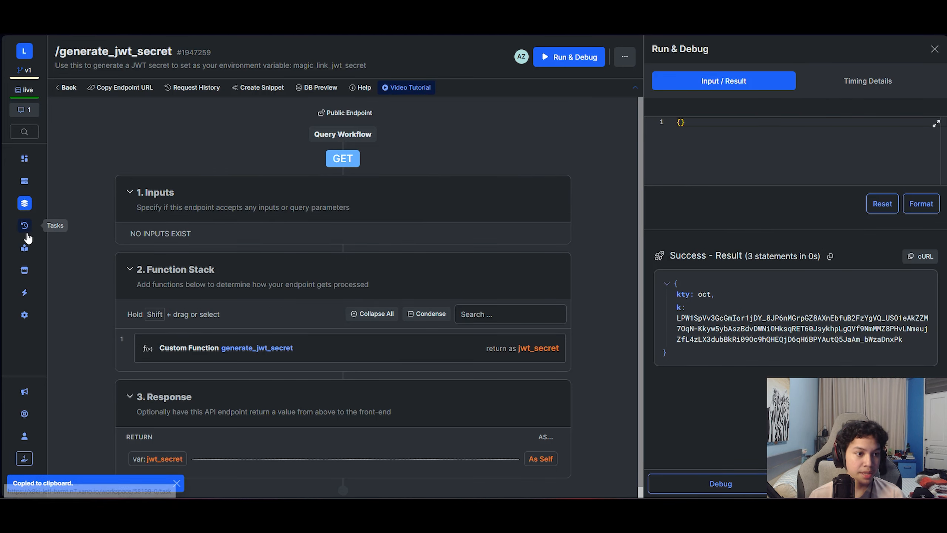
- Open the Magic Link With Sendgrid extension's environment variables from Marketplace > Purchased
mouse_move(27, 274)
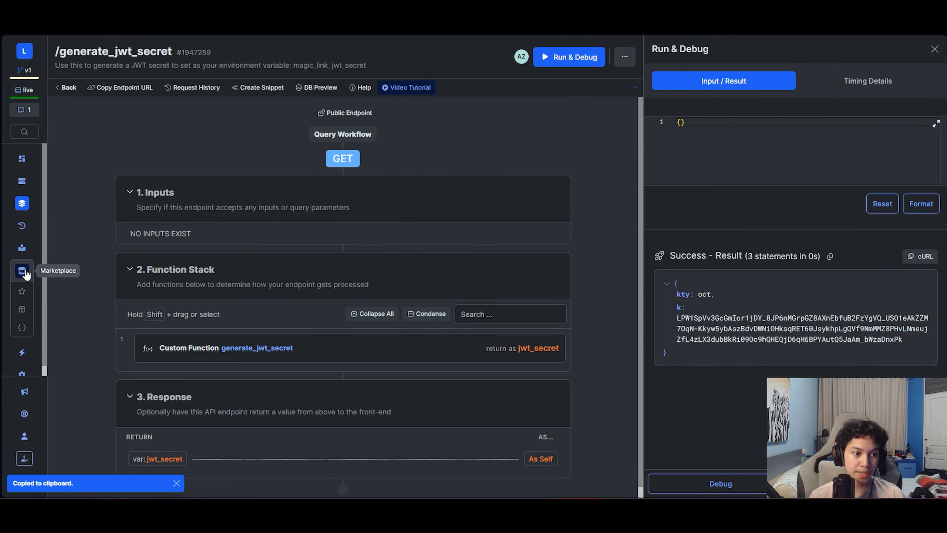
left_click(22, 309)
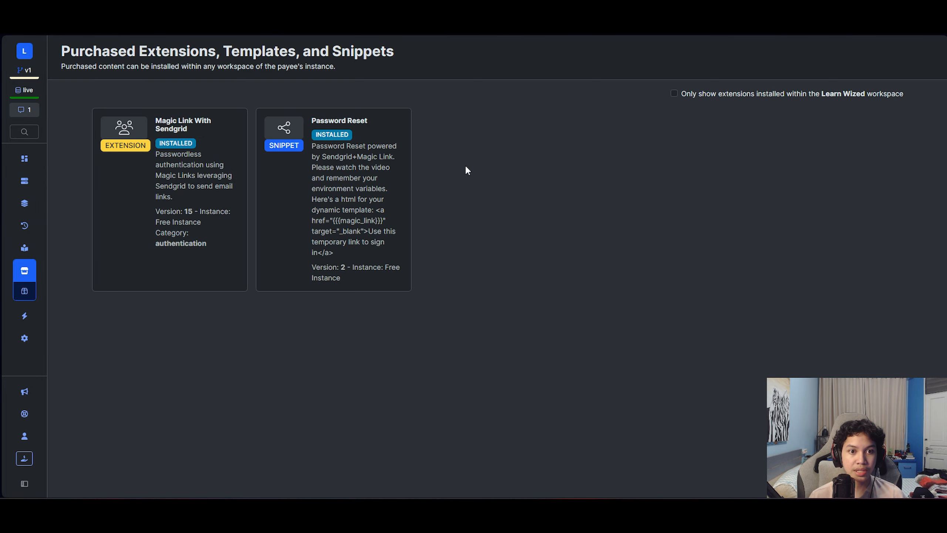
left_click(173, 189)
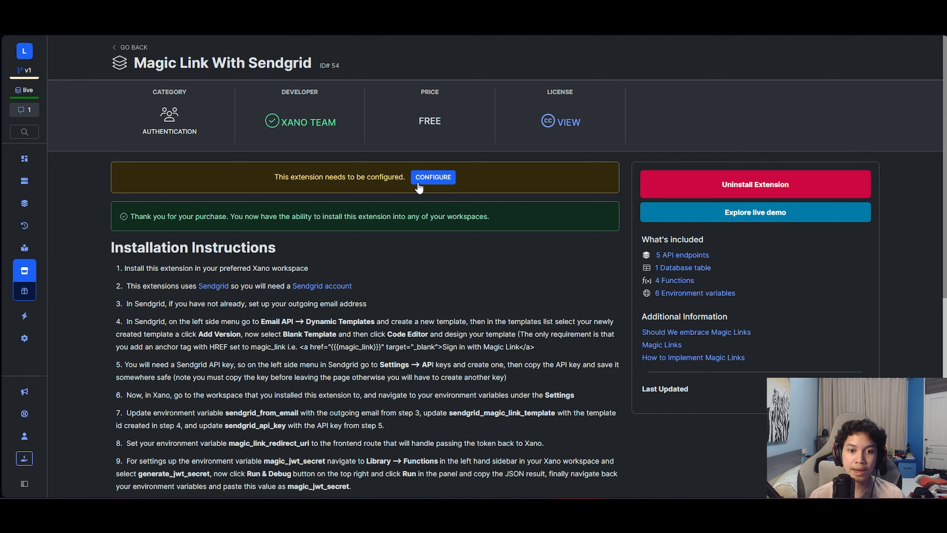
left_click(433, 177)
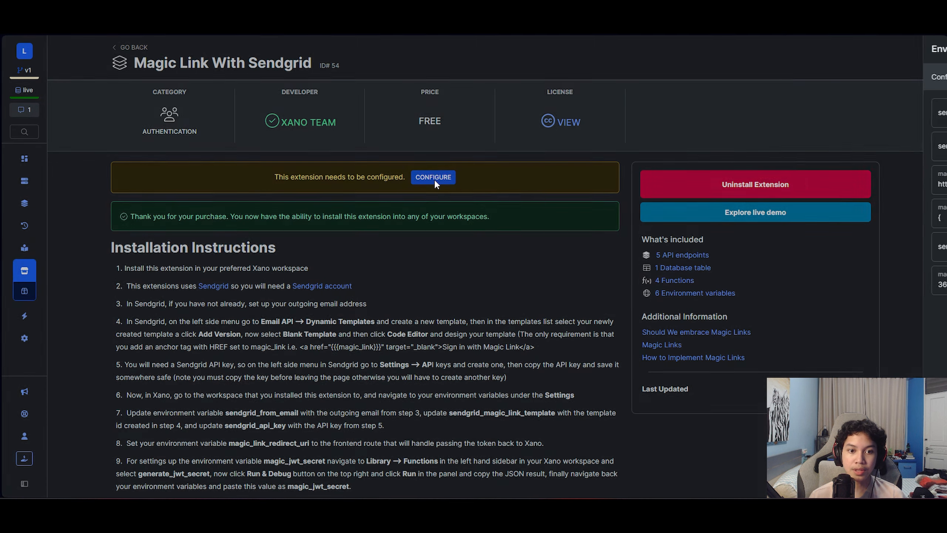
- Replace magic_jwt_secret with the copied JWT secret JSON, import it, and update the variables
double_click(782, 216)
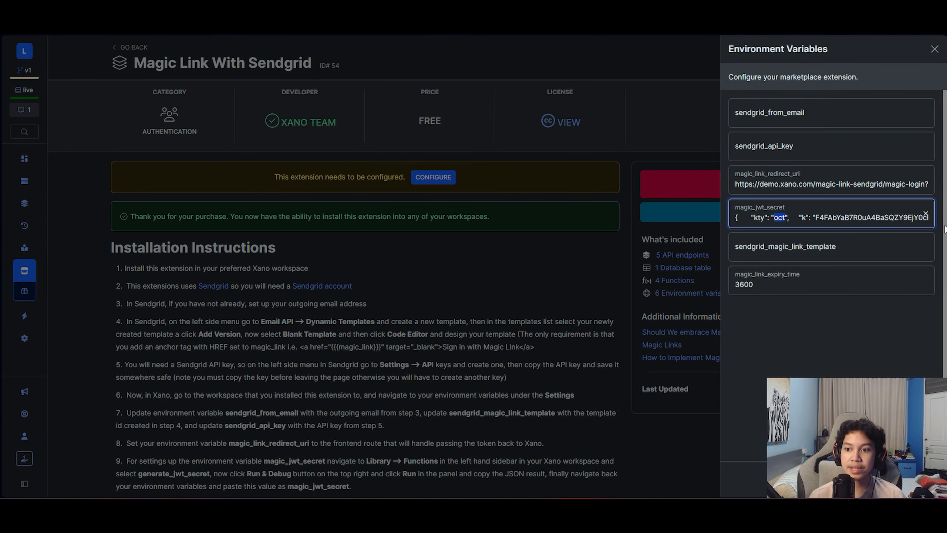
left_click(926, 213)
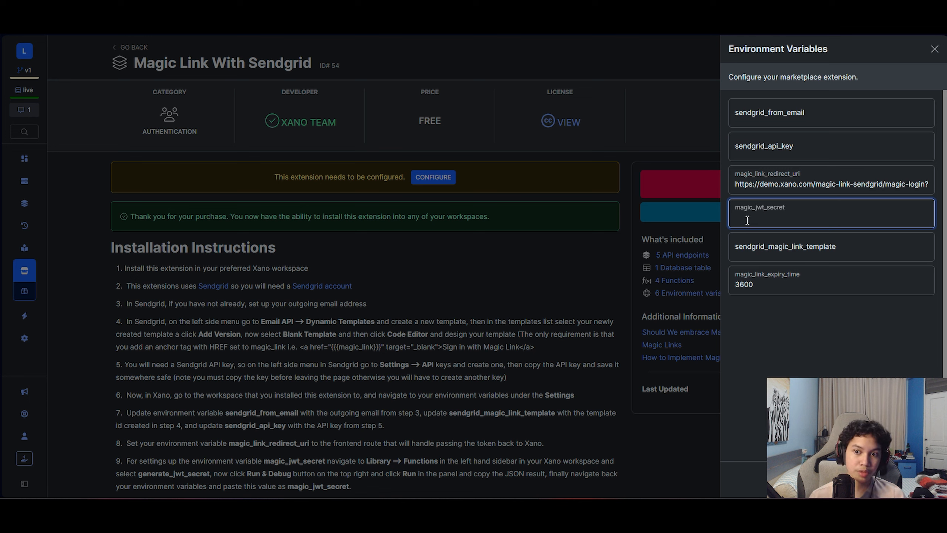
key("ctrl+v")
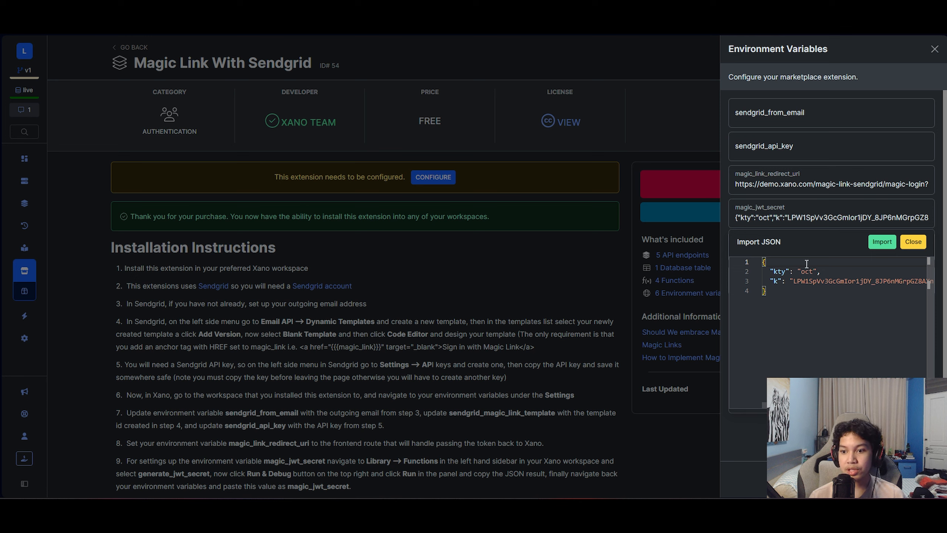
scroll(823, 281, "right", 5)
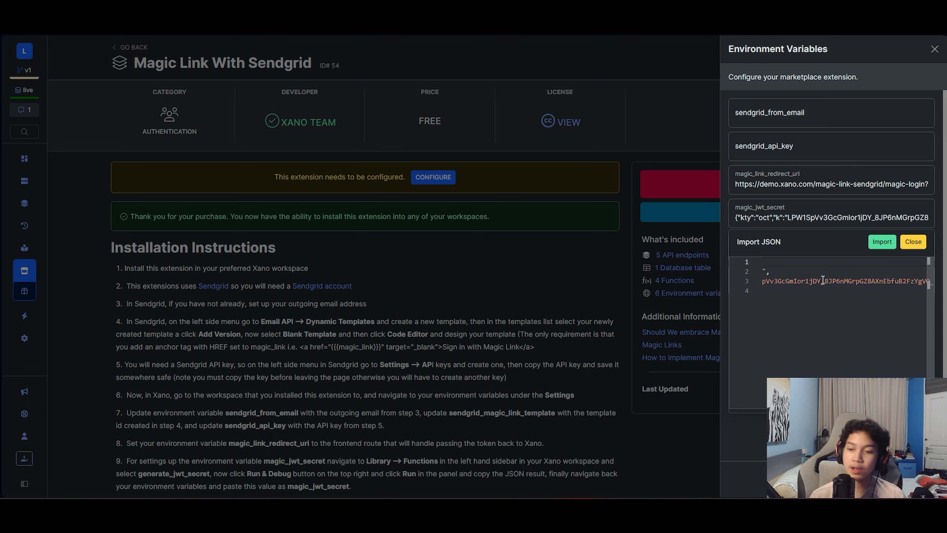
scroll(823, 280, "left", 5)
left_click(882, 241)
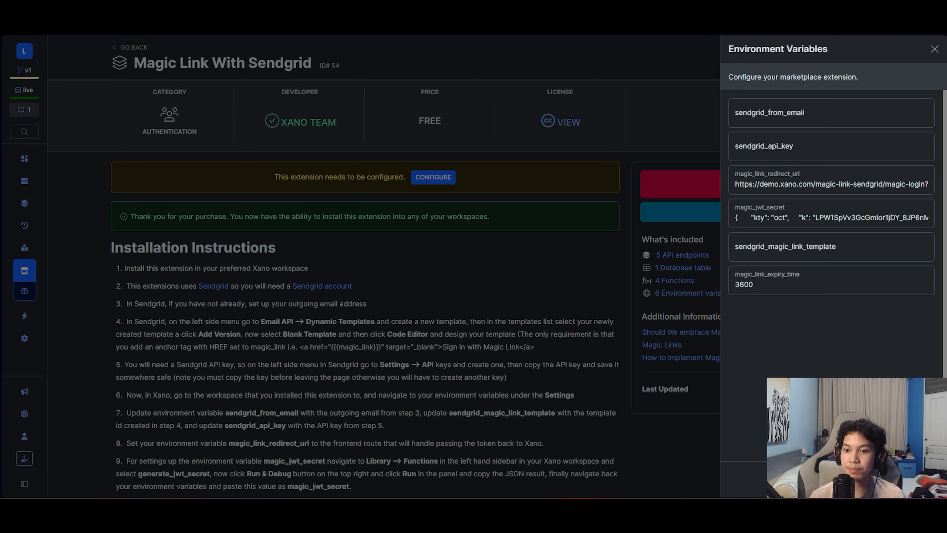
left_click(911, 479)
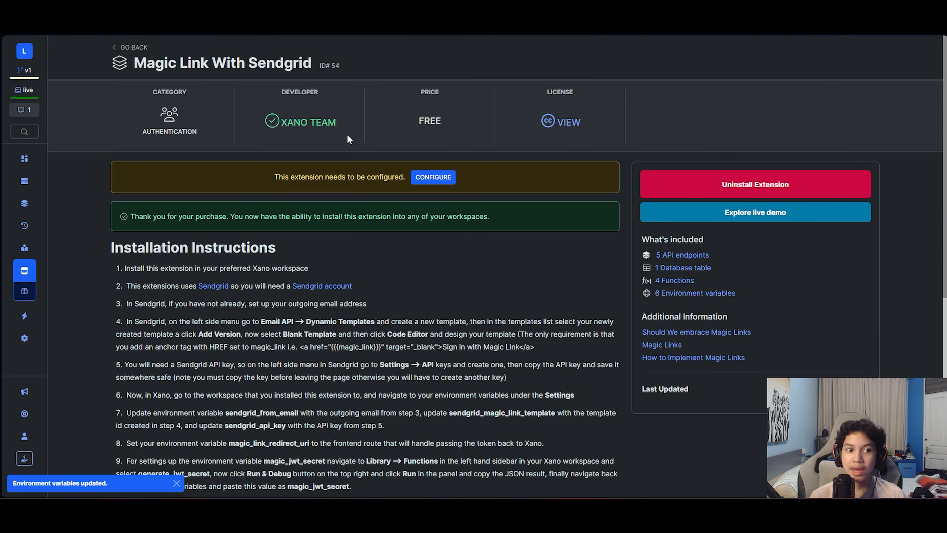
- Review the sendgrid_from_email and sendgrid_api_key entries in the extension's environment variables
left_click(422, 180)
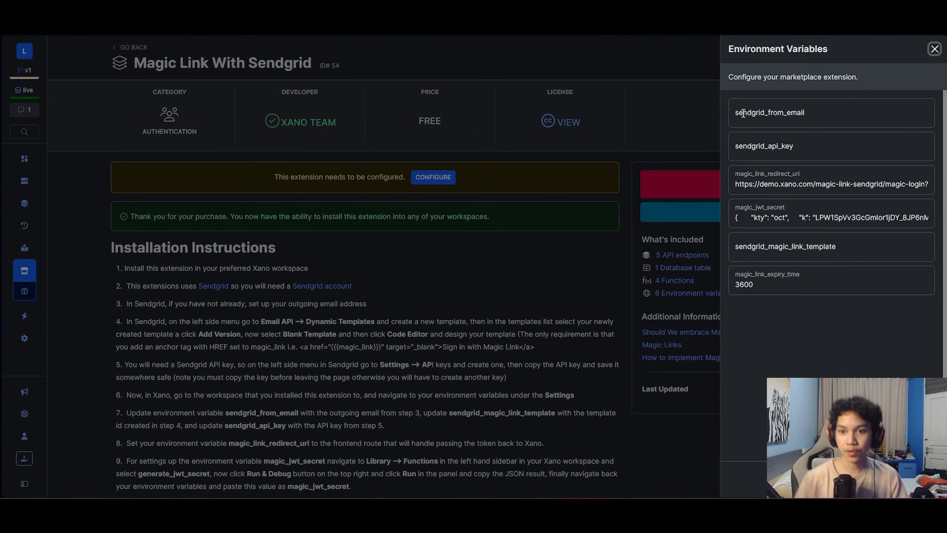
left_click(757, 112)
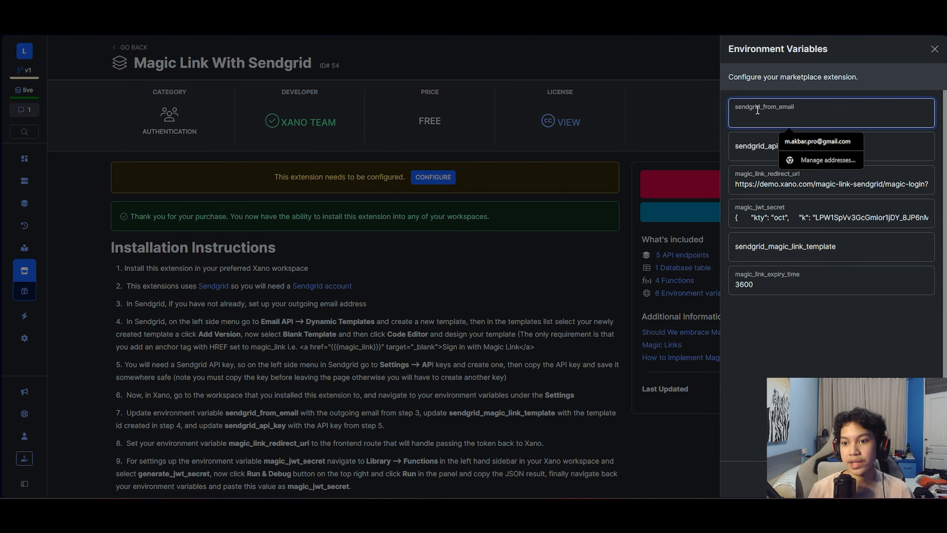
left_click(784, 86)
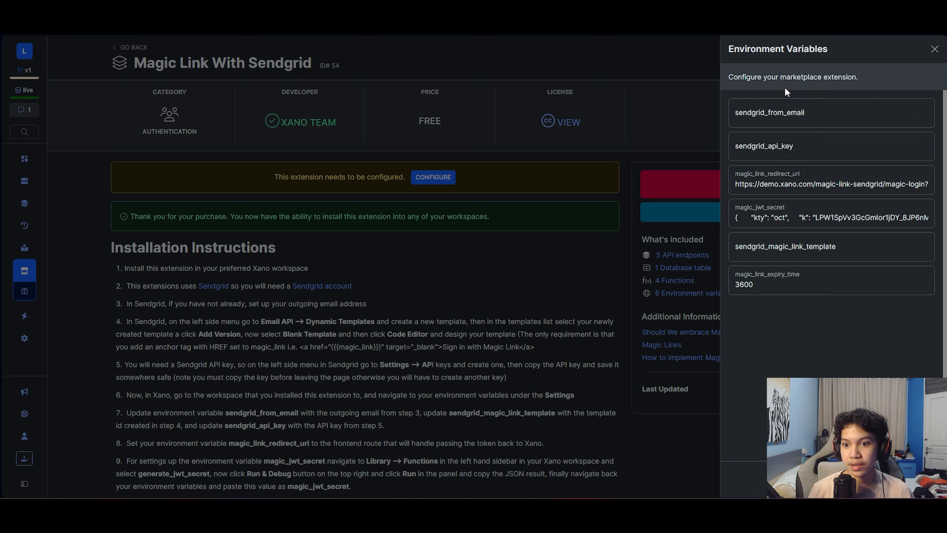
left_click(785, 155)
left_click(817, 92)
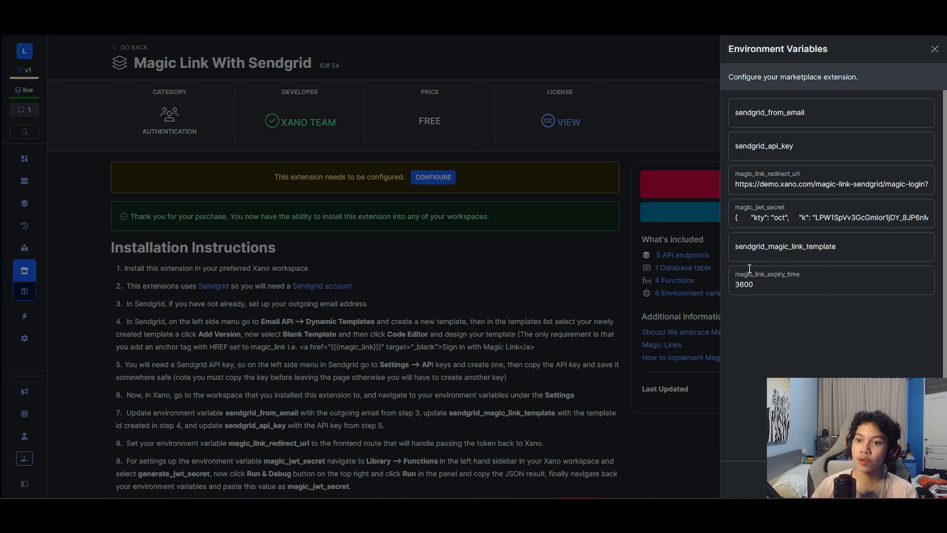
left_click(779, 108)
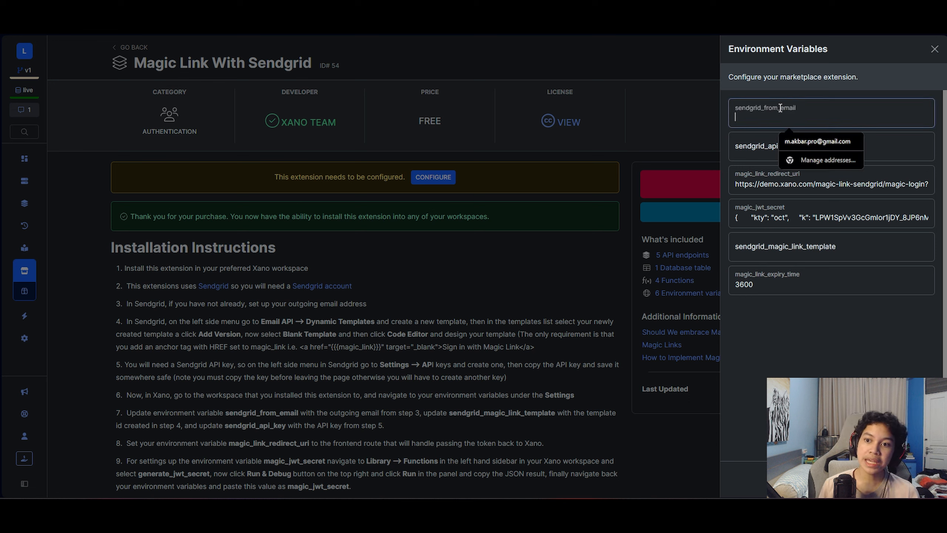
left_click(812, 79)
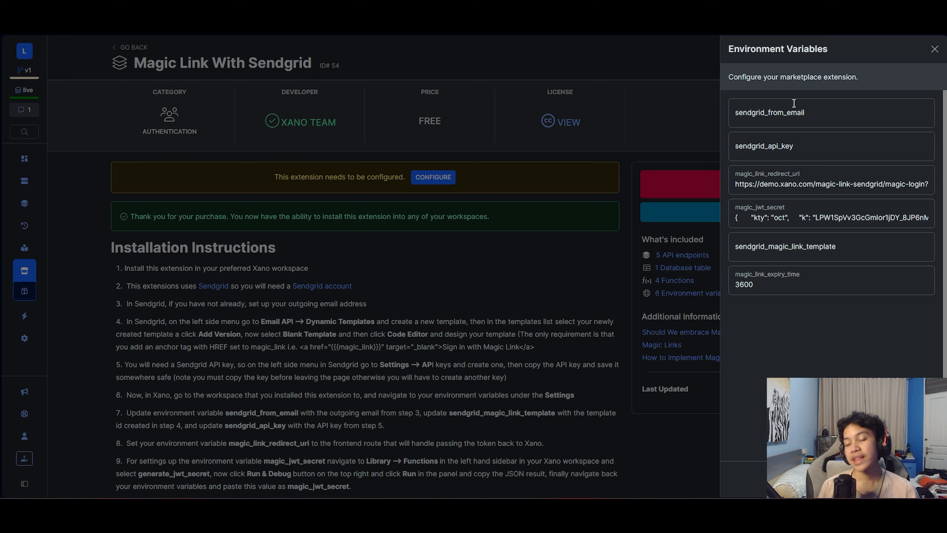
left_click(858, 154)
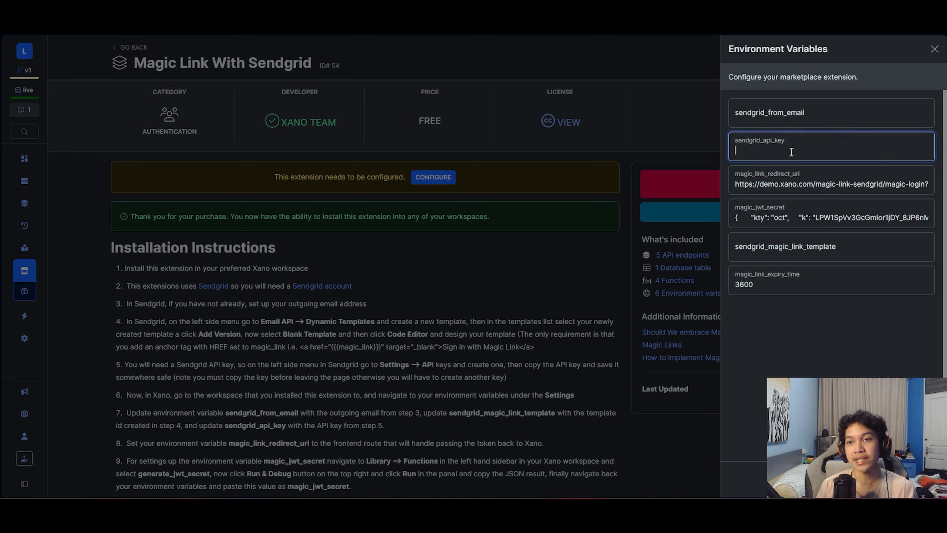
left_click(846, 77)
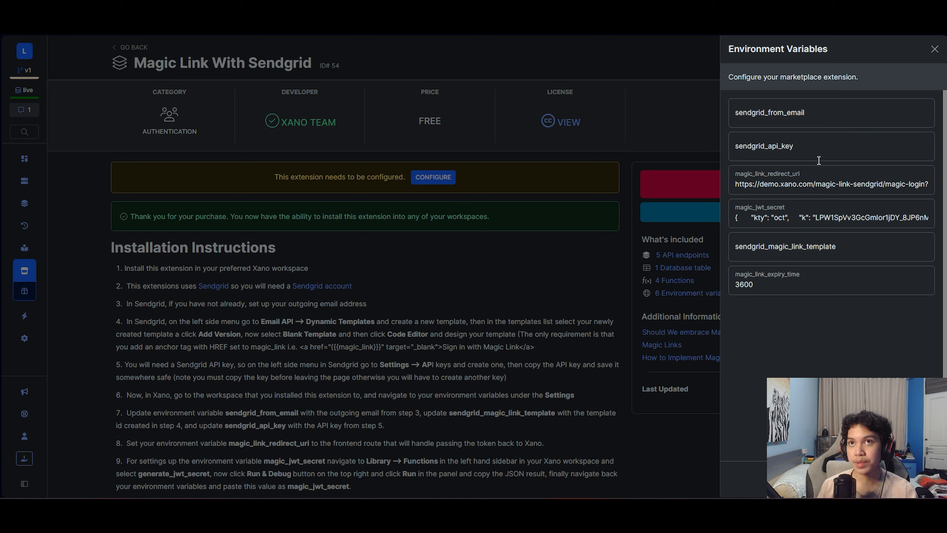
scroll(806, 187, "right", 1)
scroll(806, 187, "left", 1)
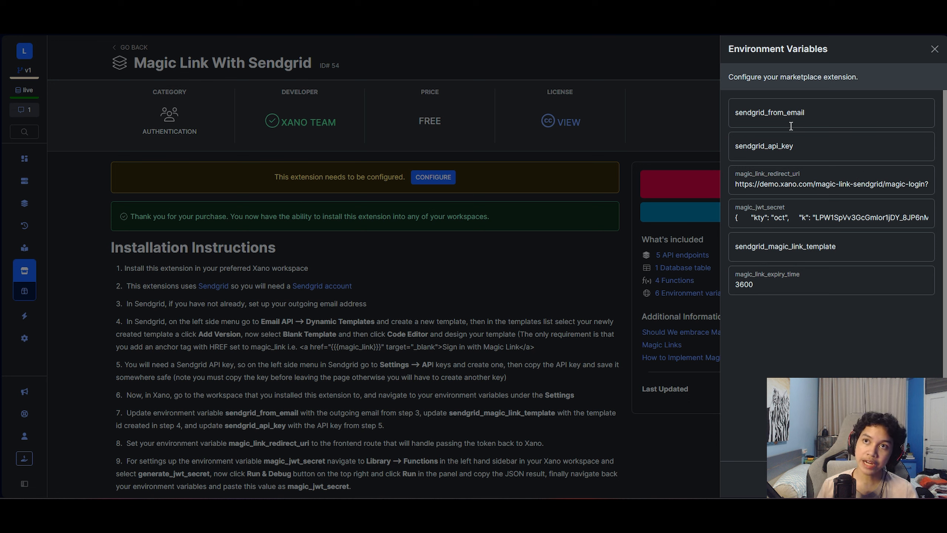
scroll(805, 178, "right", 2)
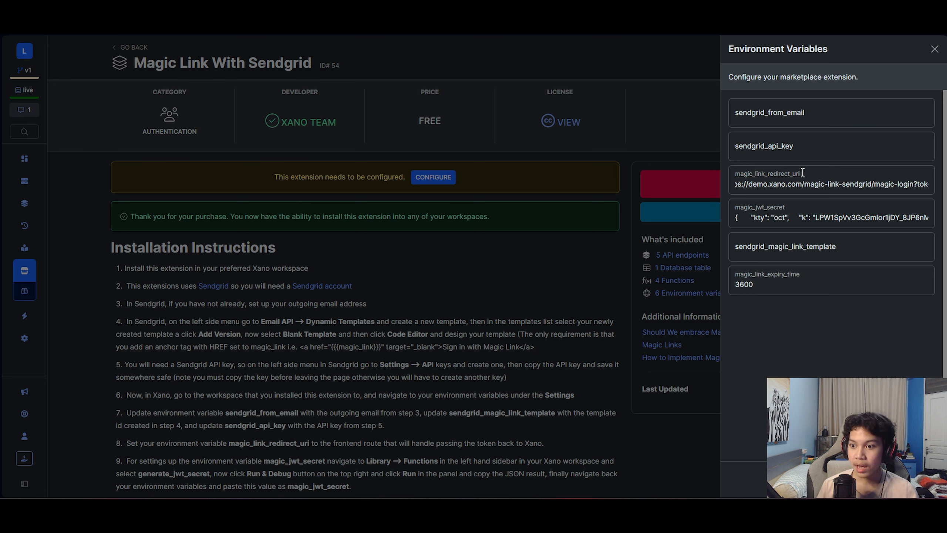
scroll(809, 178, "left", 2)
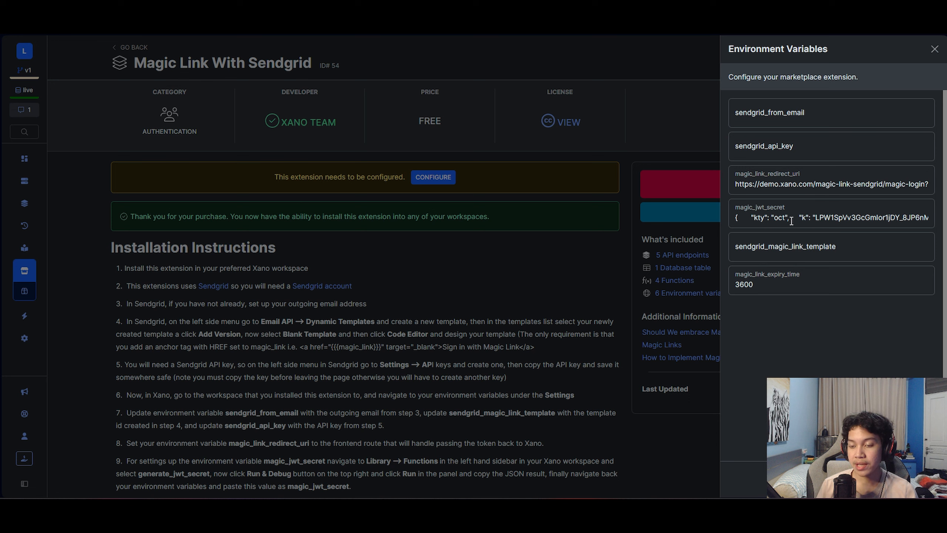
left_click(801, 248)
left_click(842, 309)
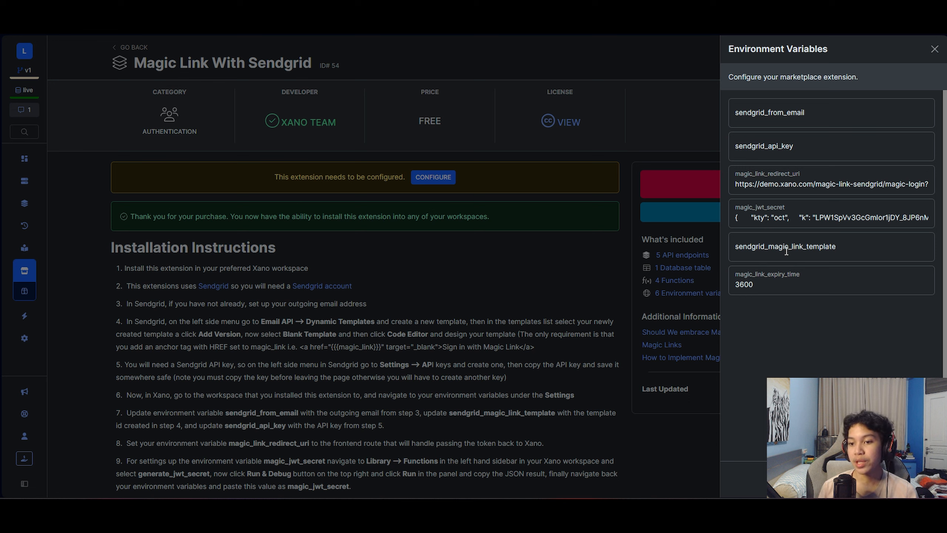
left_click(787, 251)
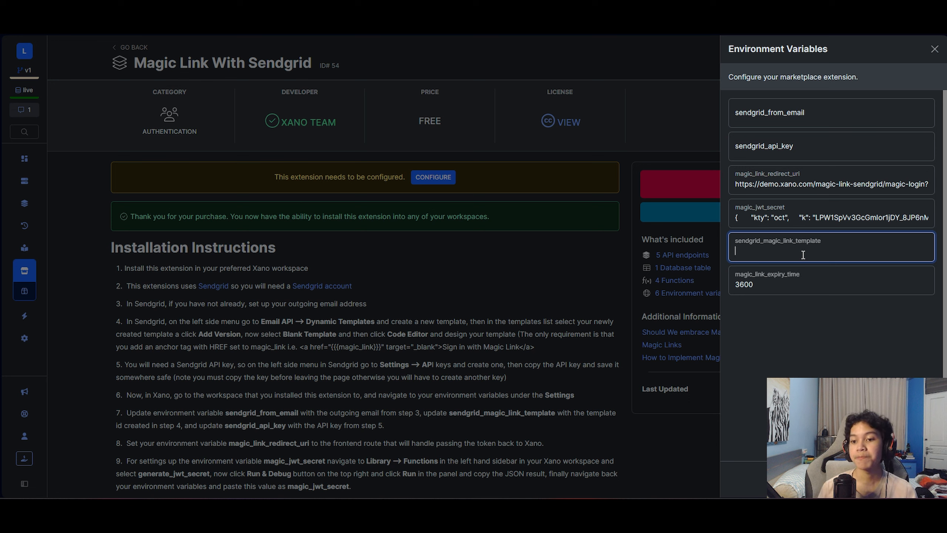
- Check magic_link_expiry_time, save the environment variables, and go to the API groups list
left_click(791, 271)
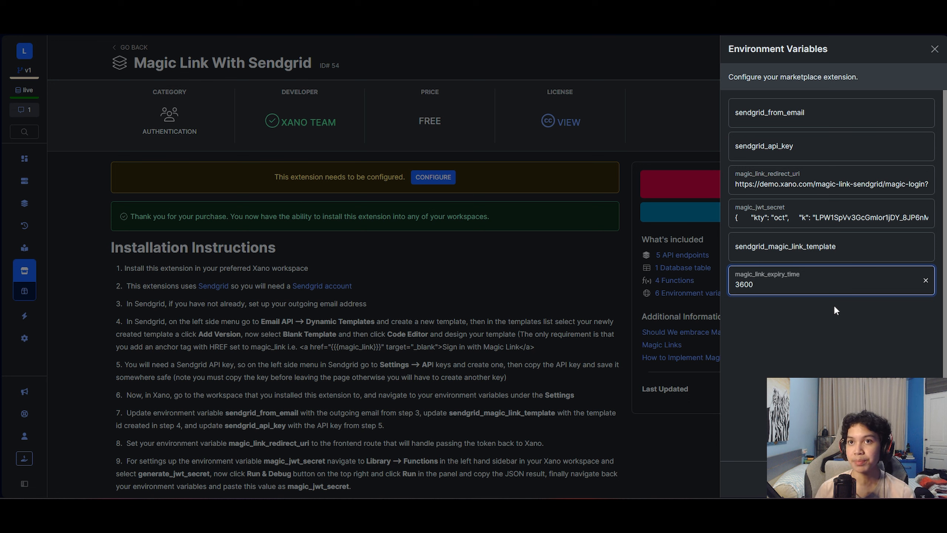
left_click(916, 479)
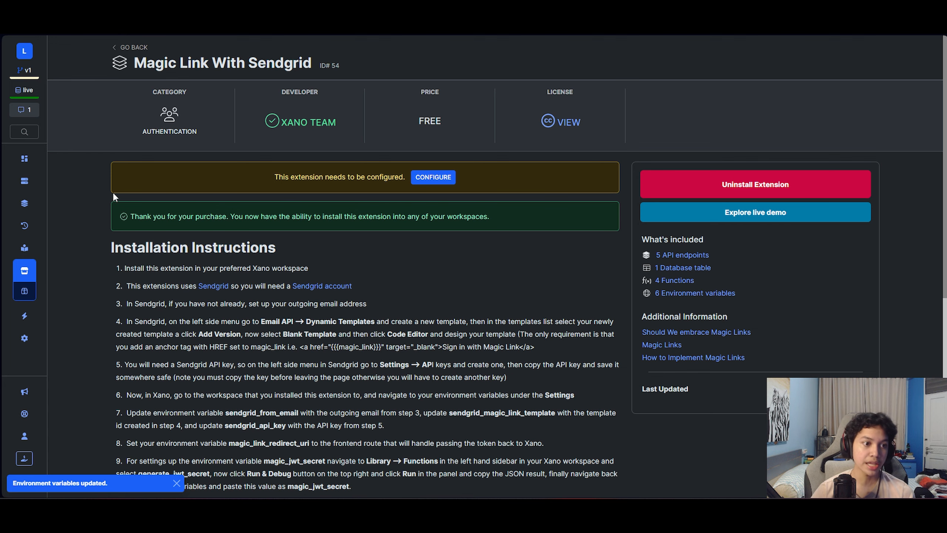
left_click(33, 212)
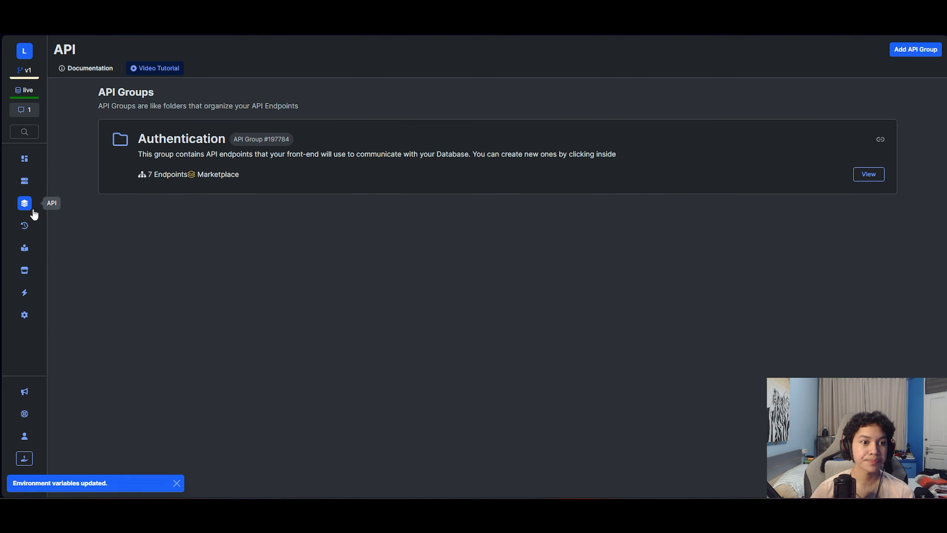
- Open the Authentication API group and scroll through the /auth/magic-link function stack
left_click(257, 140)
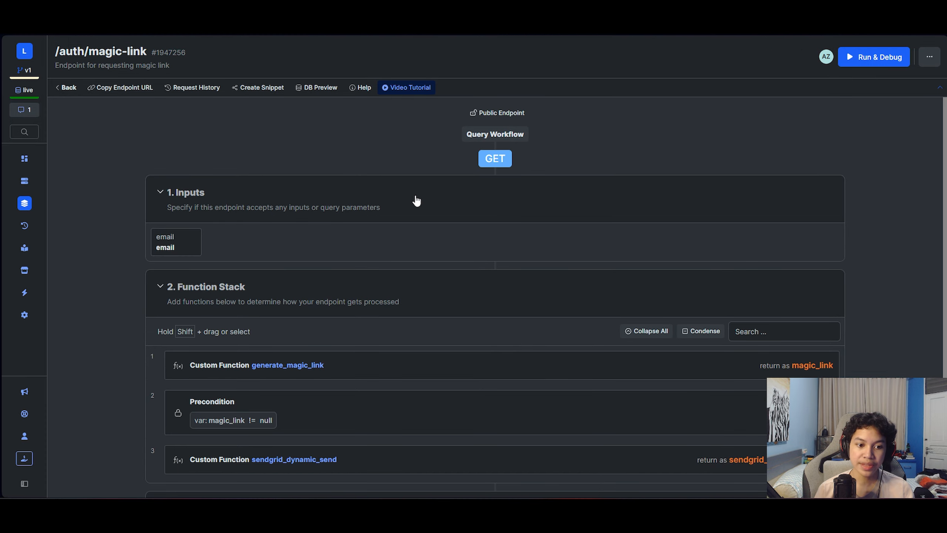
scroll(529, 202, "down", 2)
scroll(444, 179, "up", 3)
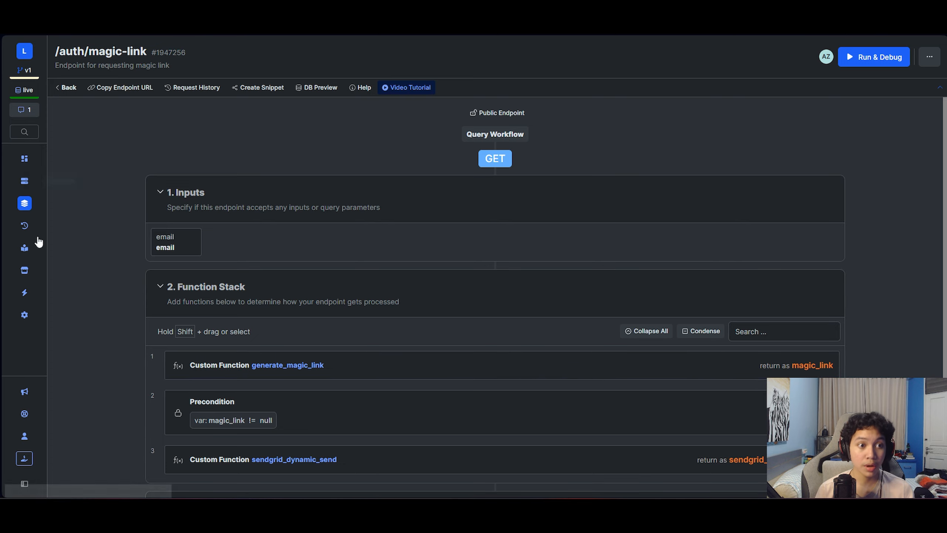
scroll(483, 333, "down", 1)
- Test-run /auth/magic-link with a test email address, which fails on the missing template_id
left_click(858, 57)
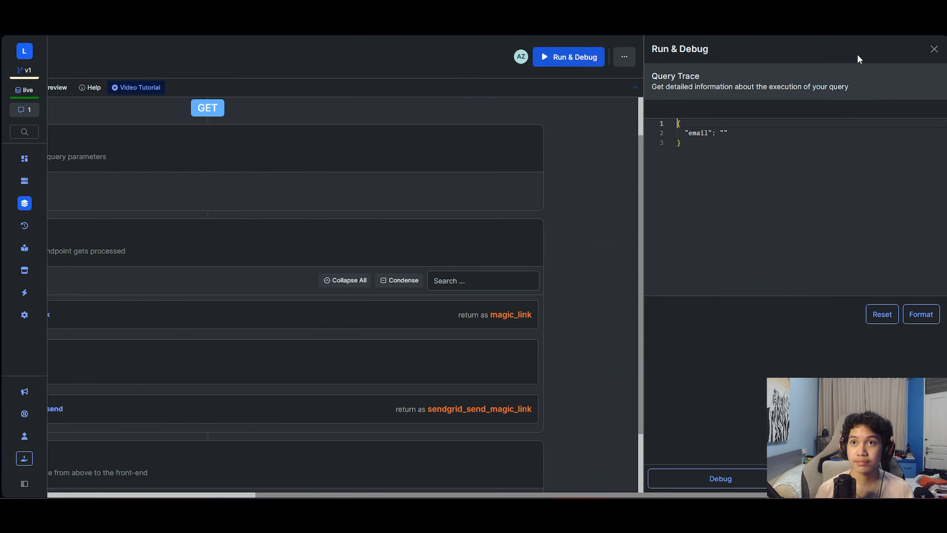
left_click(724, 134)
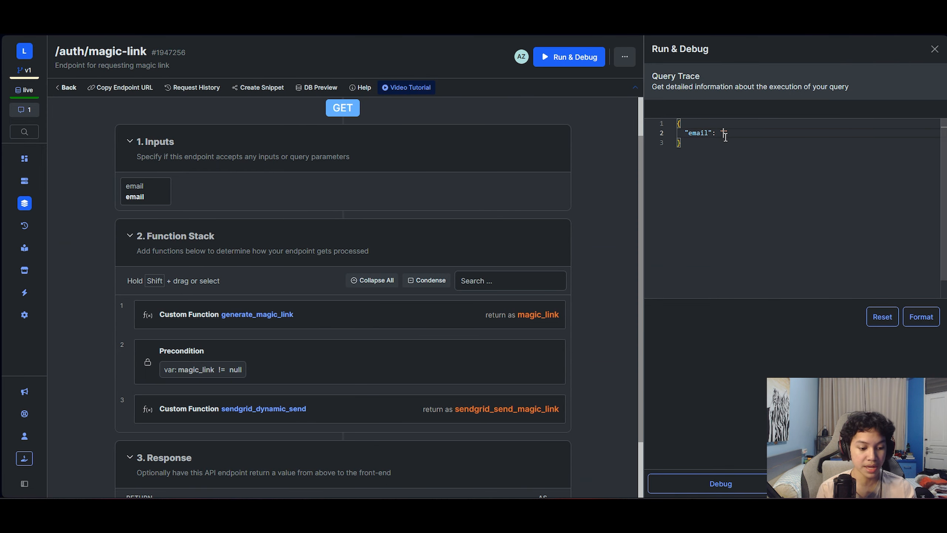
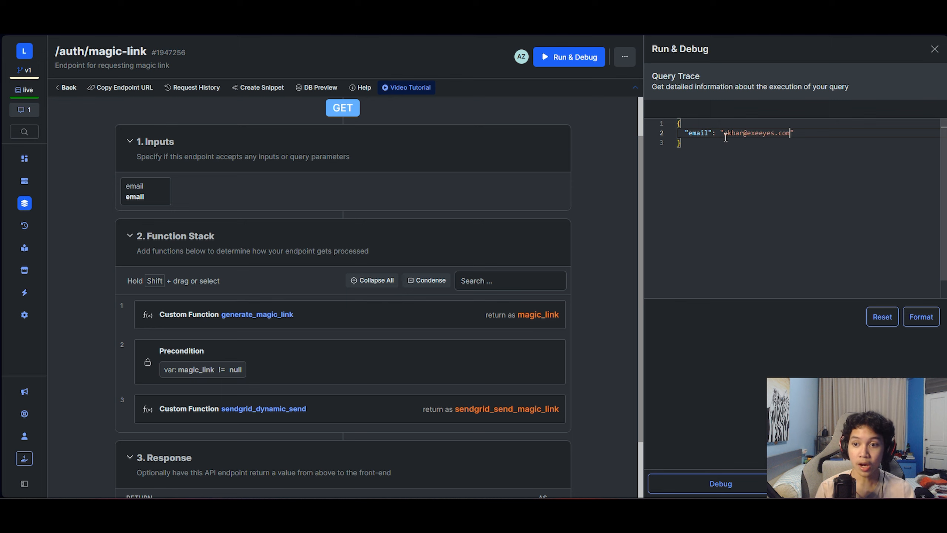
left_click(857, 483)
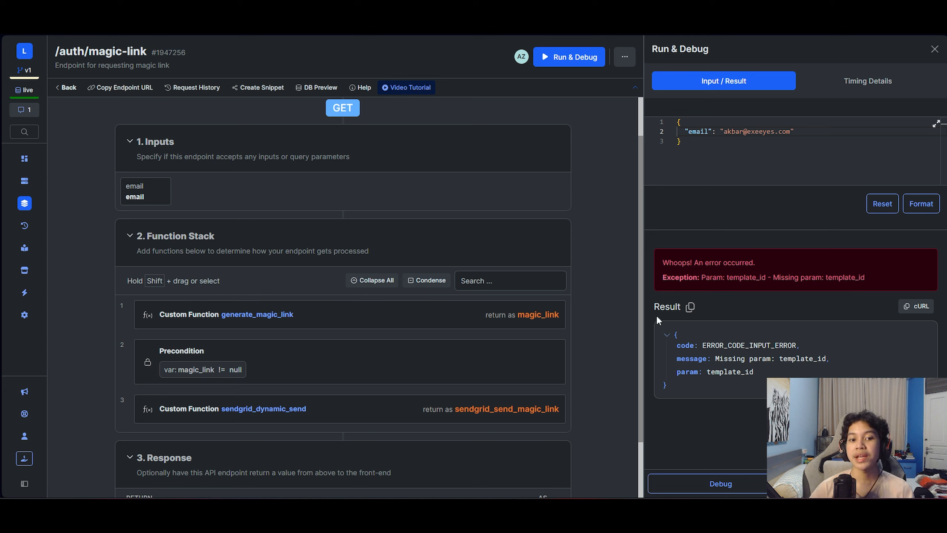
- Inspect the endpoint's response settings, then close the test results and response panels
scroll(617, 274, "down", 1)
scroll(617, 273, "down", 2)
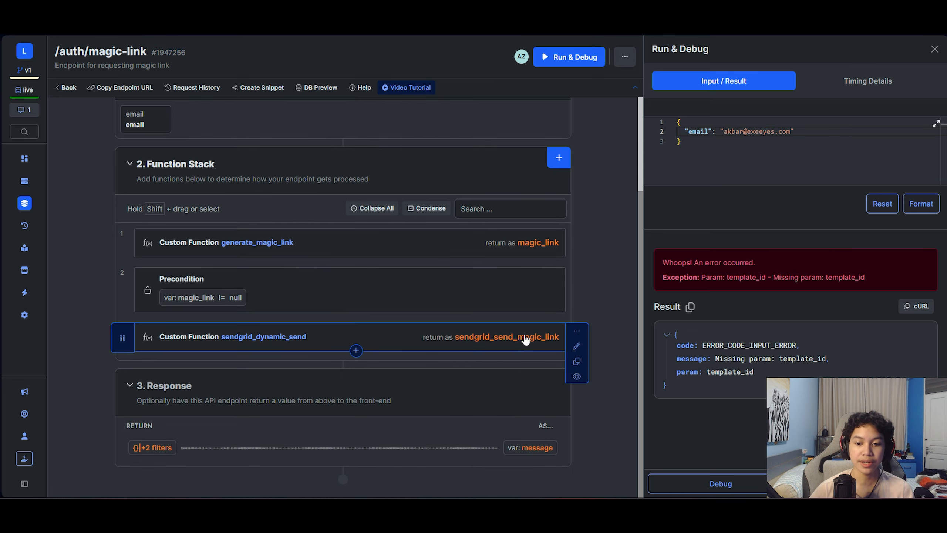
left_click(495, 444)
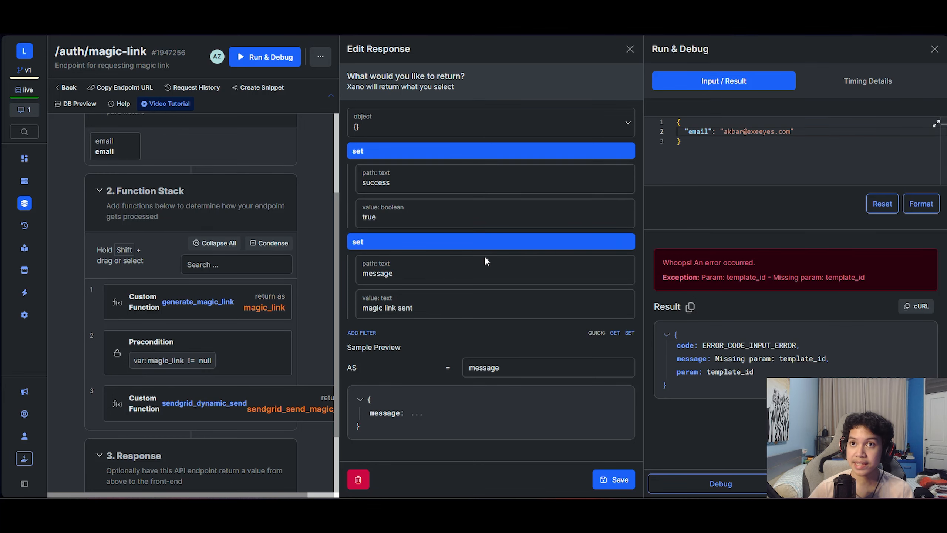
left_click(931, 50)
left_click(931, 52)
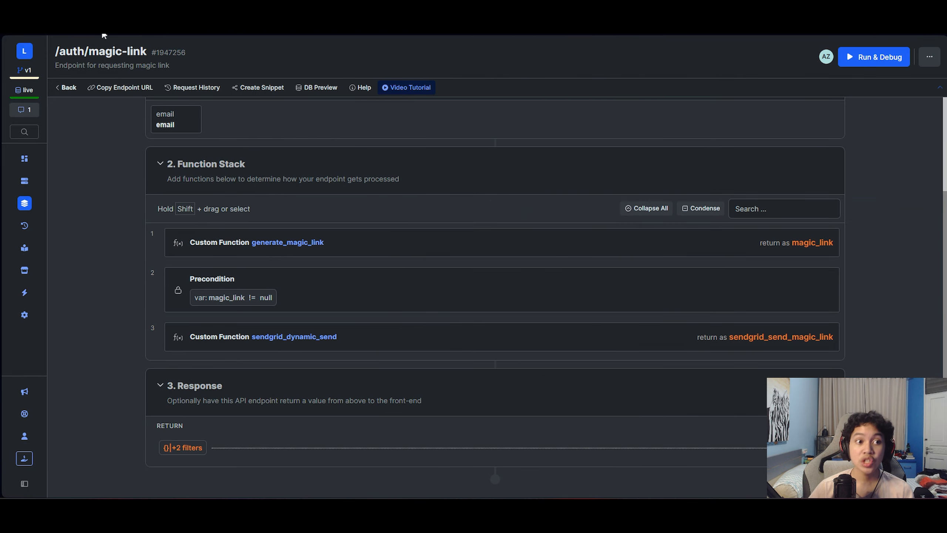
- Return to the Authentication list and open the auth/magic-login endpoint's function stack
left_click(69, 90)
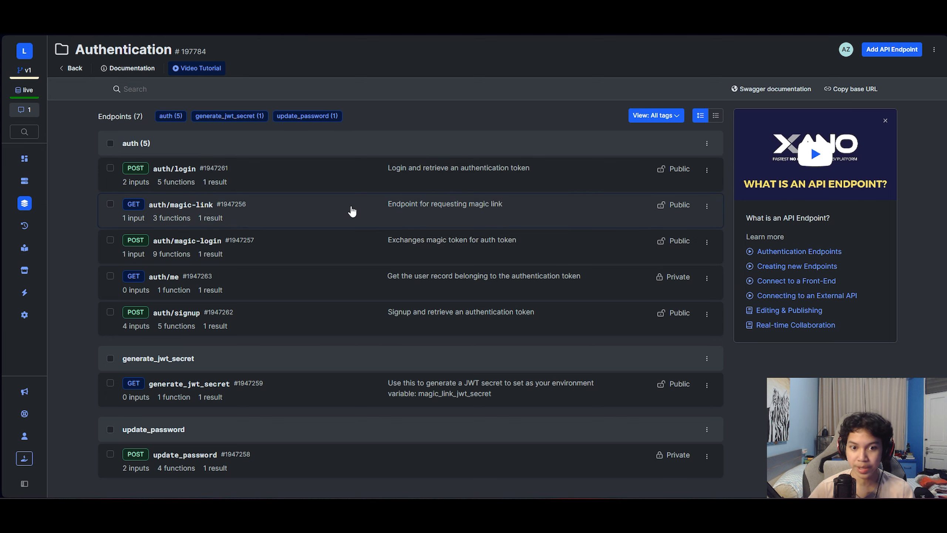
left_click(489, 242)
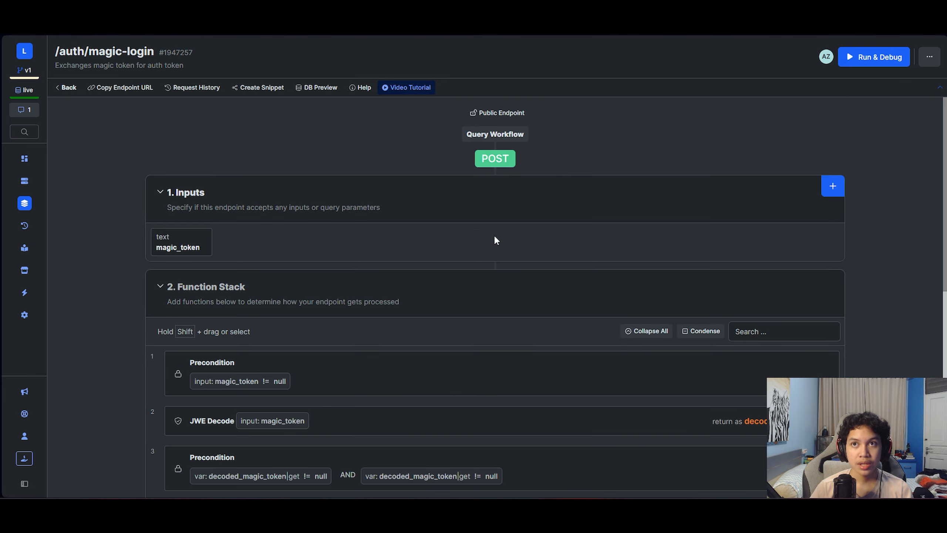
scroll(497, 234, "down", 5)
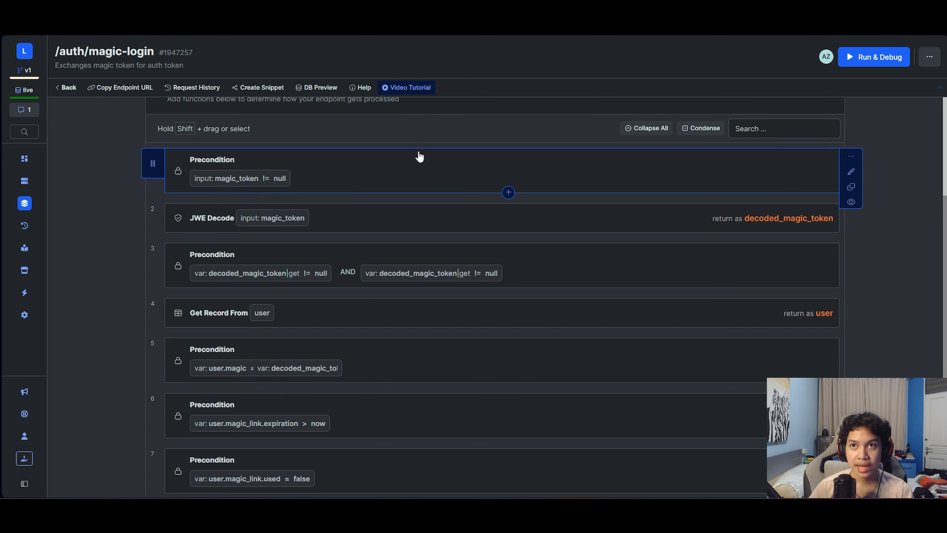
scroll(418, 155, "down", 3)
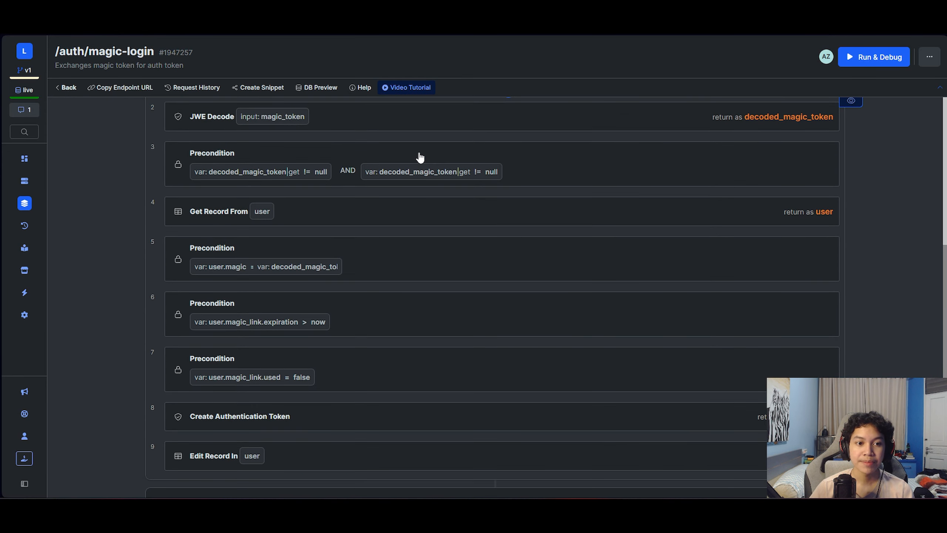
scroll(424, 162, "up", 1)
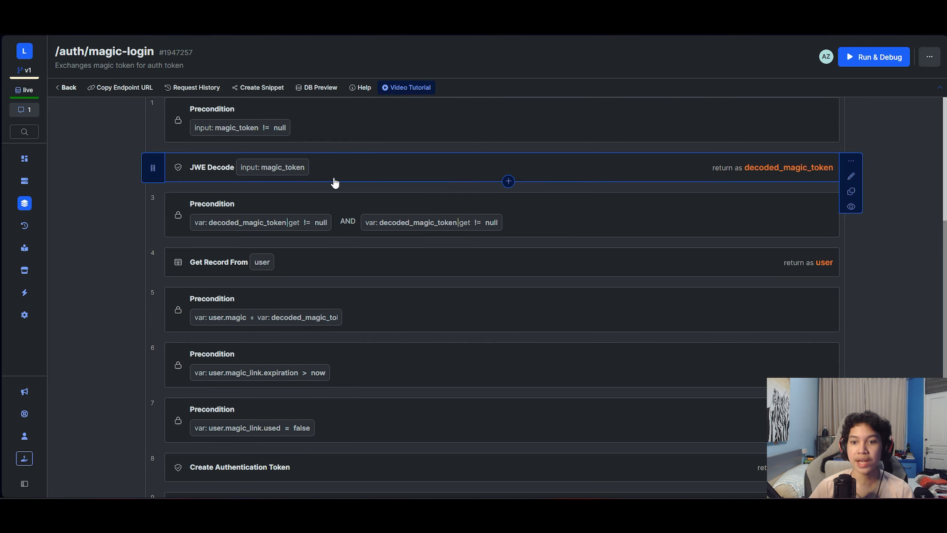
scroll(375, 183, "up", 4)
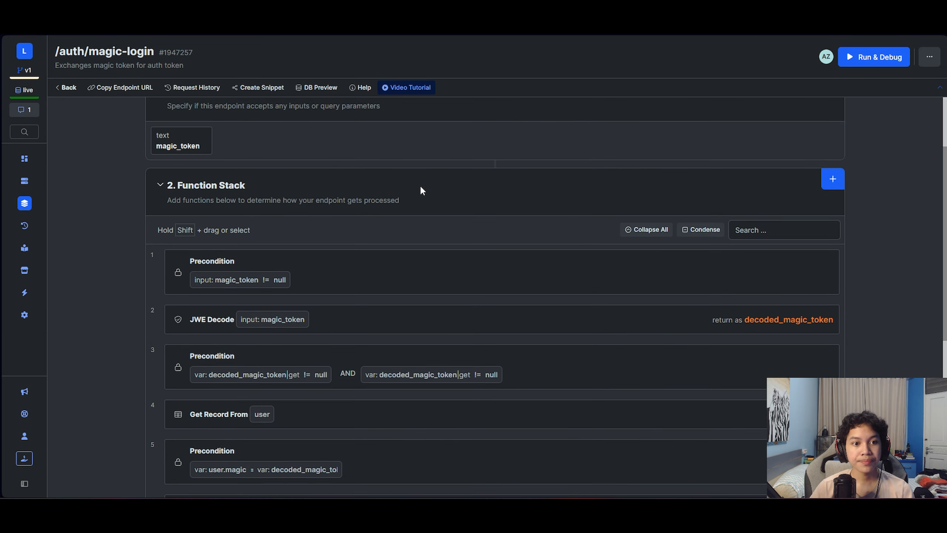
- Check the magic_token input's settings, then open the Get Record From user step
left_click(188, 142)
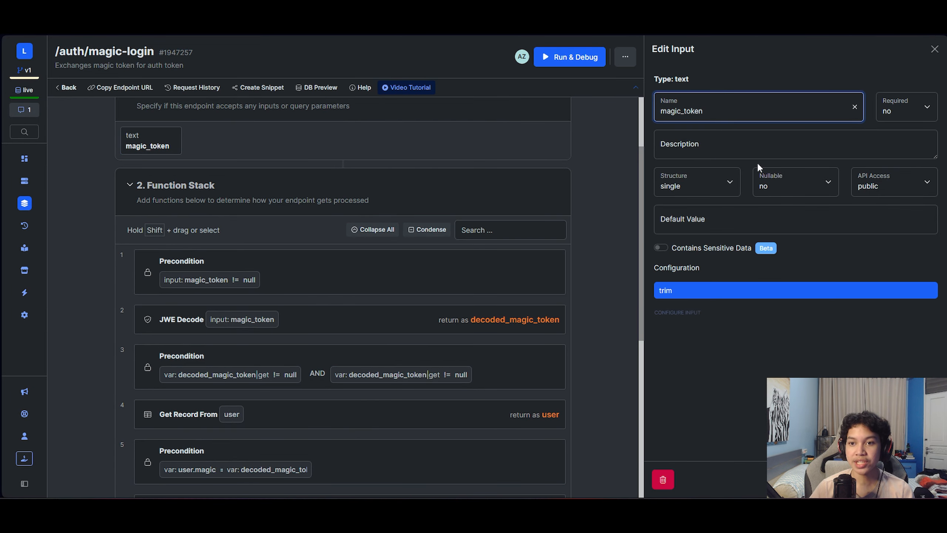
left_click(933, 54)
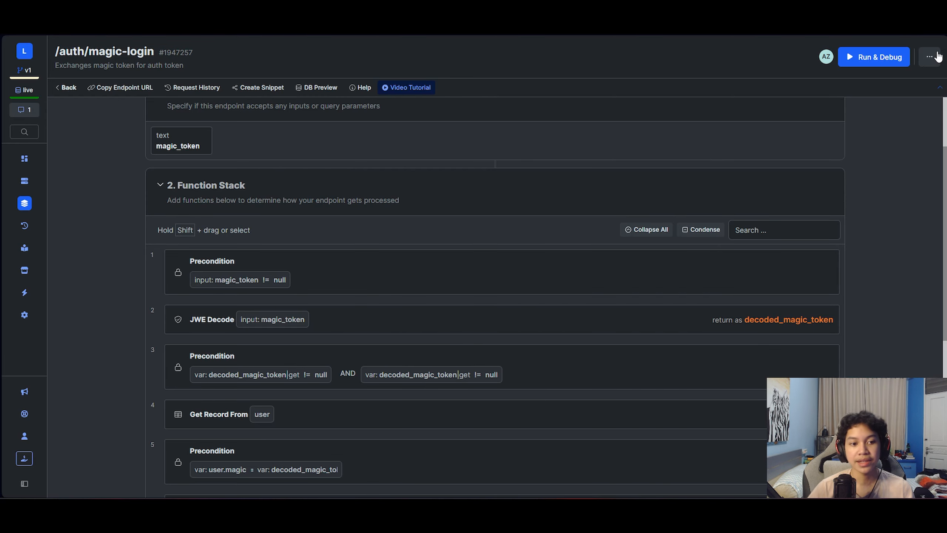
scroll(383, 302, "down", 1)
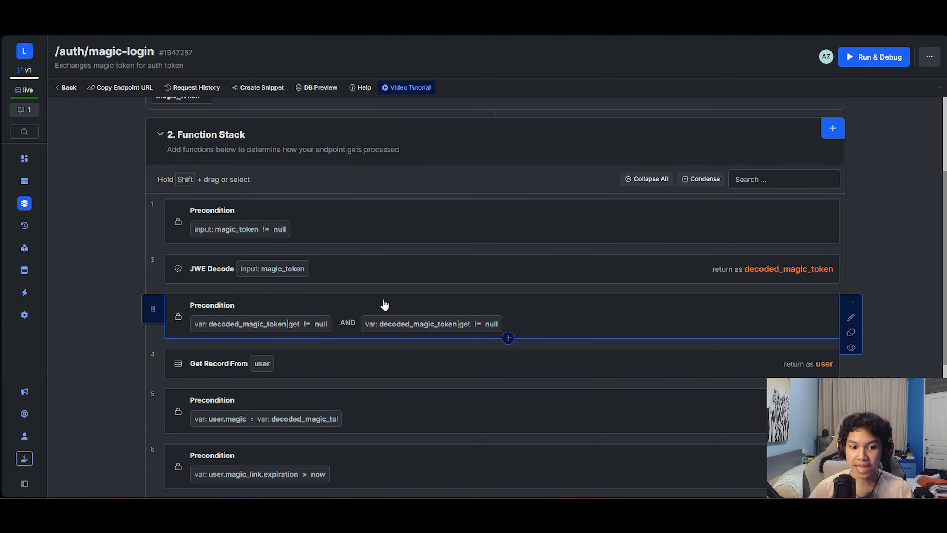
scroll(564, 261, "down", 1)
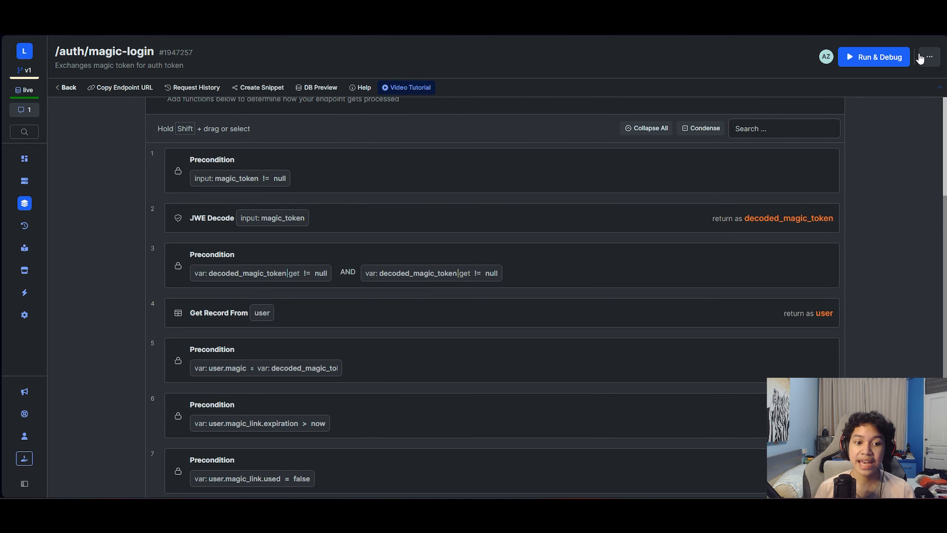
left_click(588, 317)
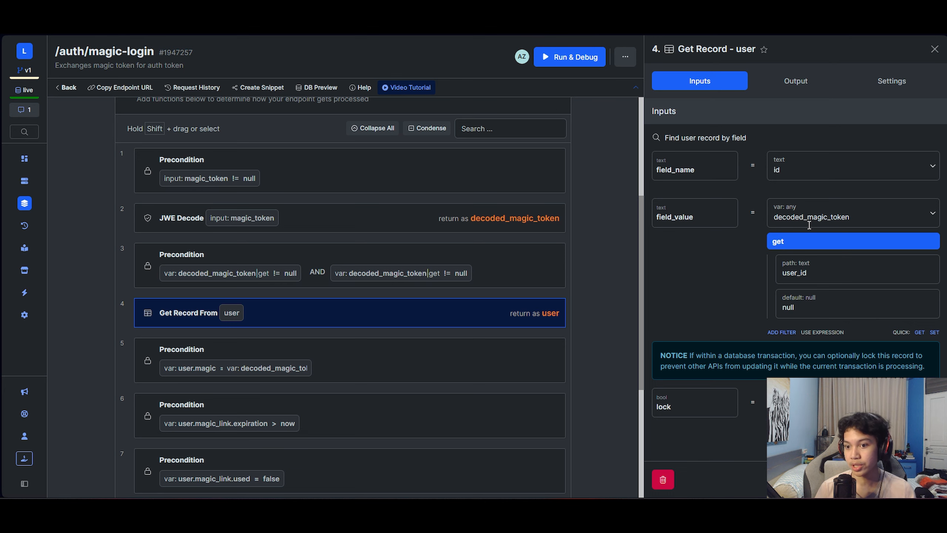
- Review the Get Record step's customized output fields to confirm the password is excluded
left_click(809, 84)
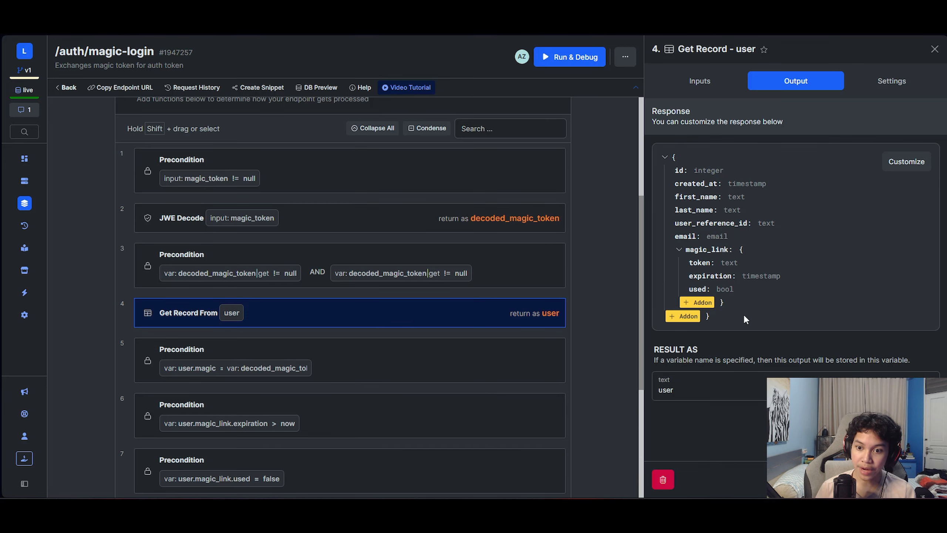
left_click(908, 168)
left_click(737, 106)
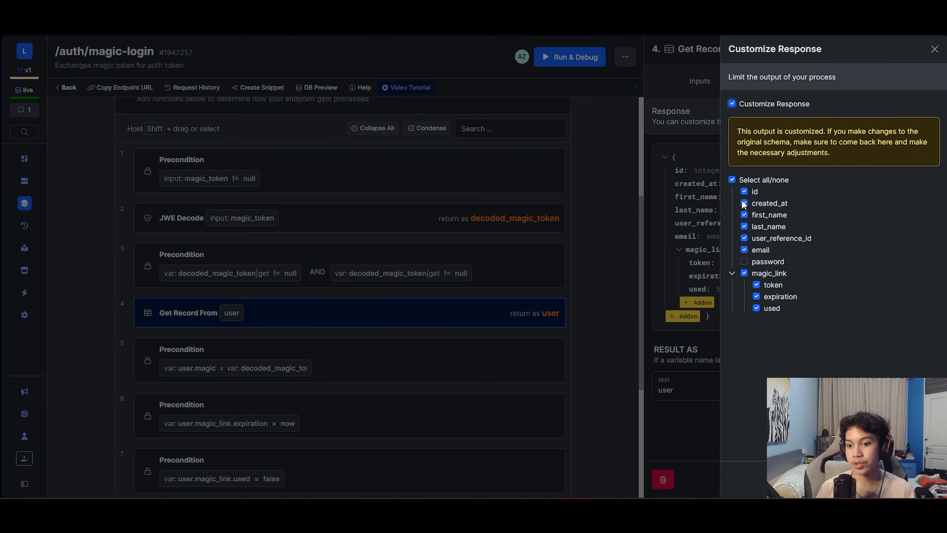
left_click(934, 49)
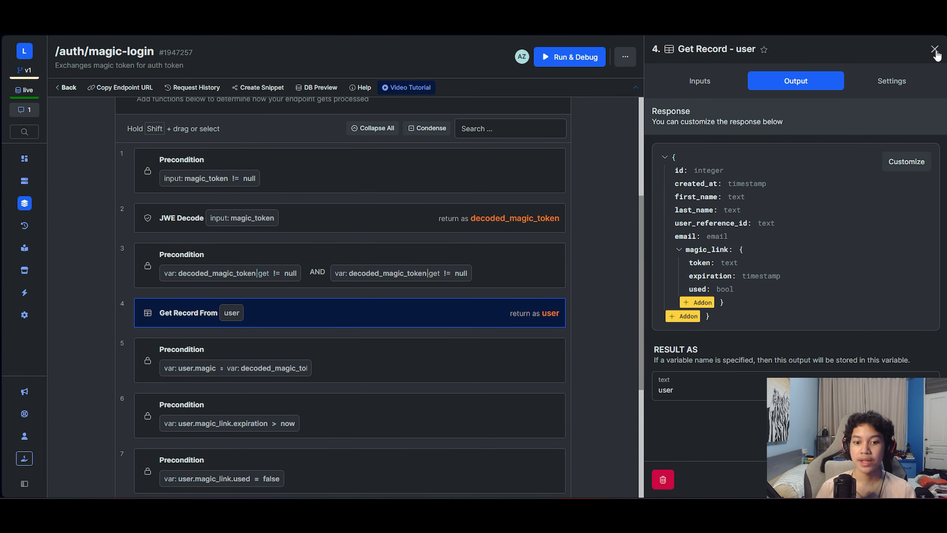
left_click(935, 50)
- Open step 5's precondition comparing user.magic_link.token with decoded_magic_token.magic_token
scroll(937, 345, "down", 3)
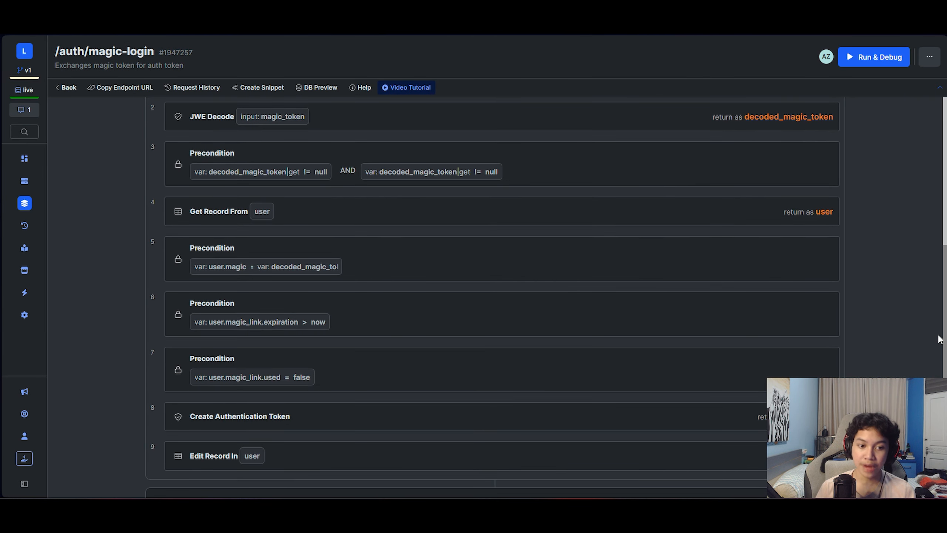
mouse_move(735, 267)
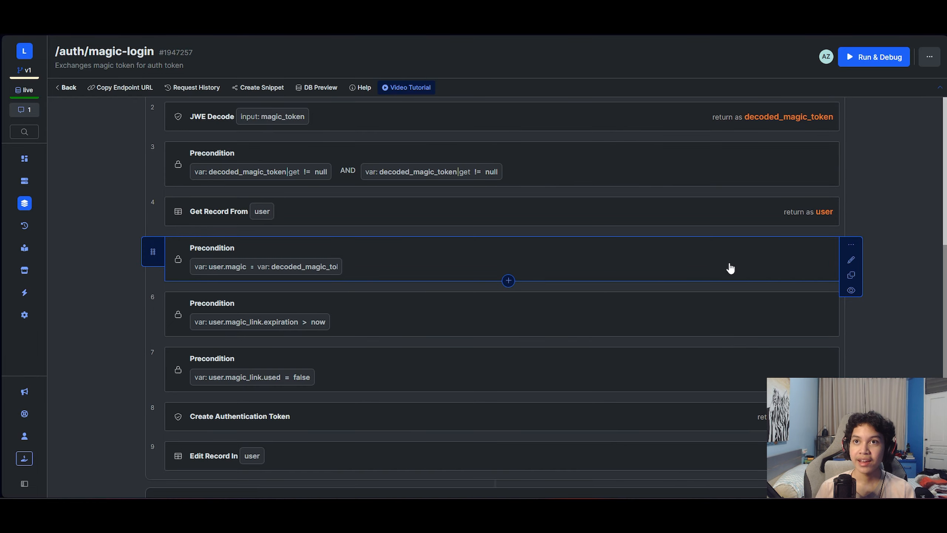
left_click(729, 266)
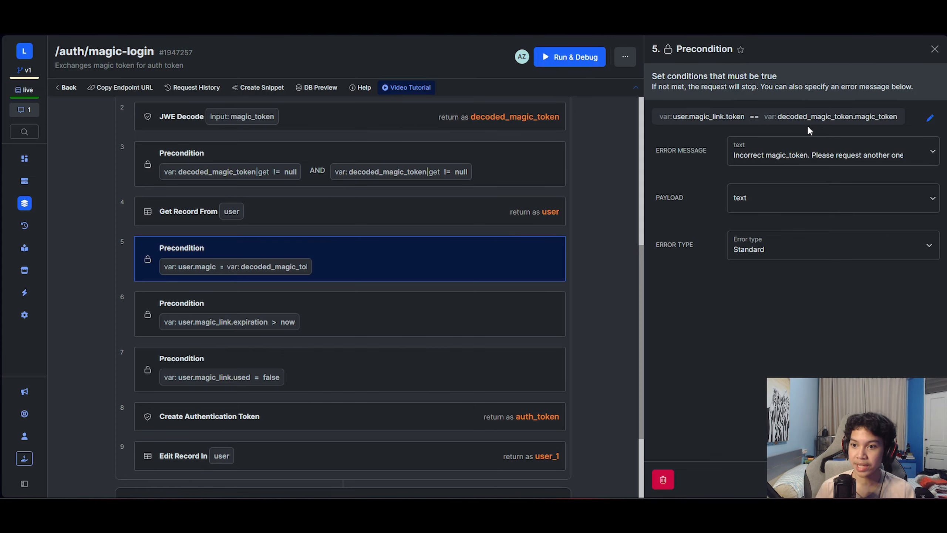
- Review the precondition settings of steps 5, 6 and 7 in the magic-login stack
scroll(482, 159, "up", 3)
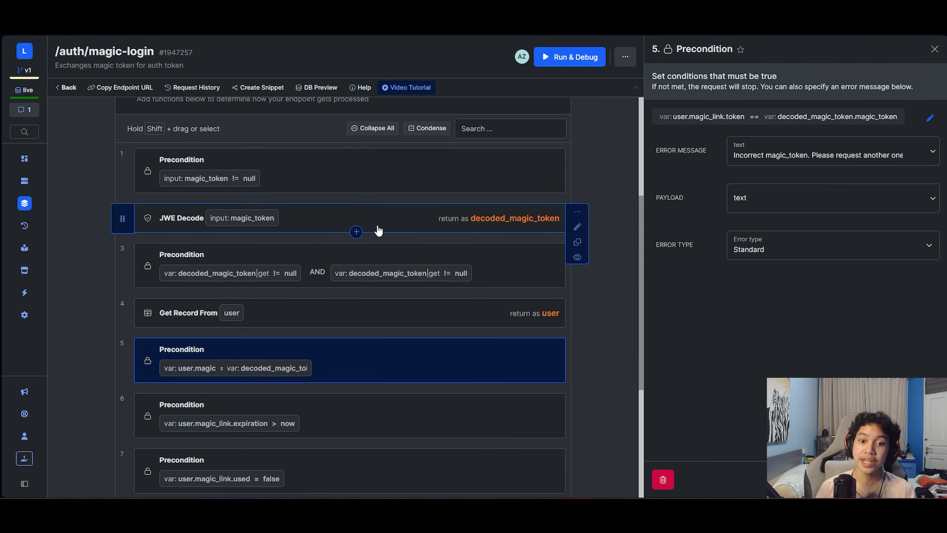
scroll(541, 265, "down", 2)
left_click(935, 49)
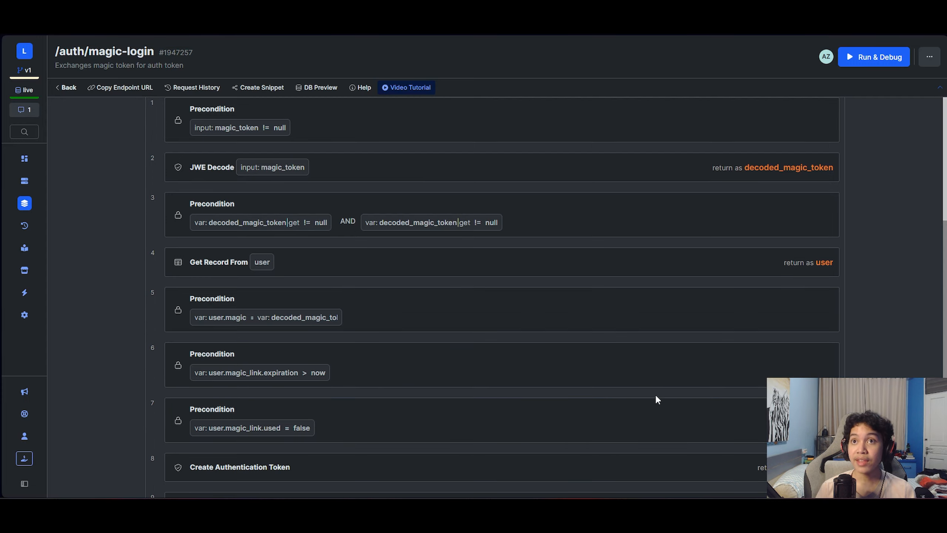
left_click(604, 374)
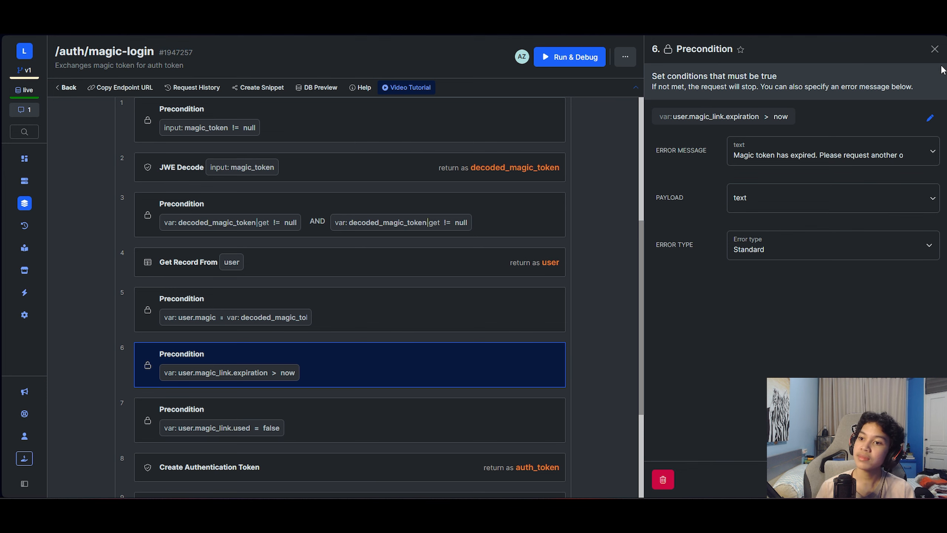
left_click(934, 49)
scroll(485, 315, "down", 2)
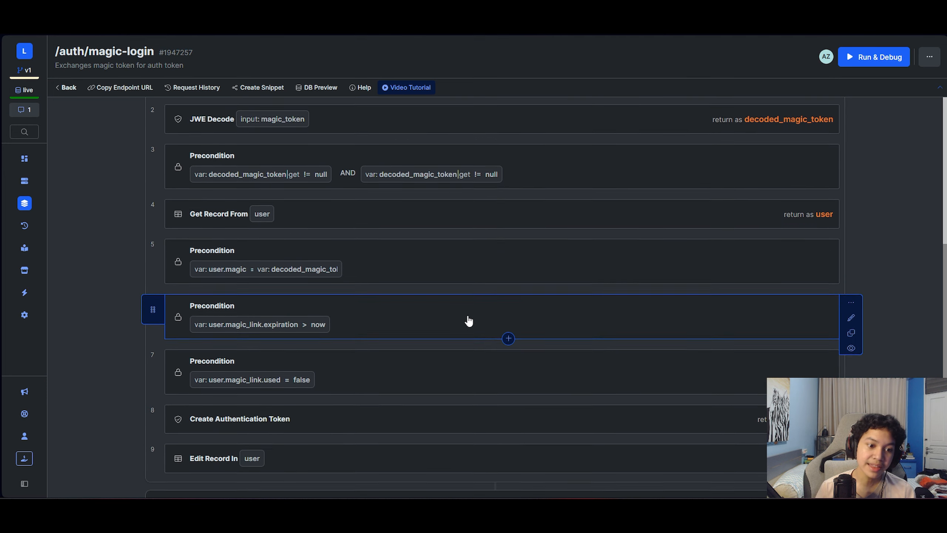
left_click(399, 383)
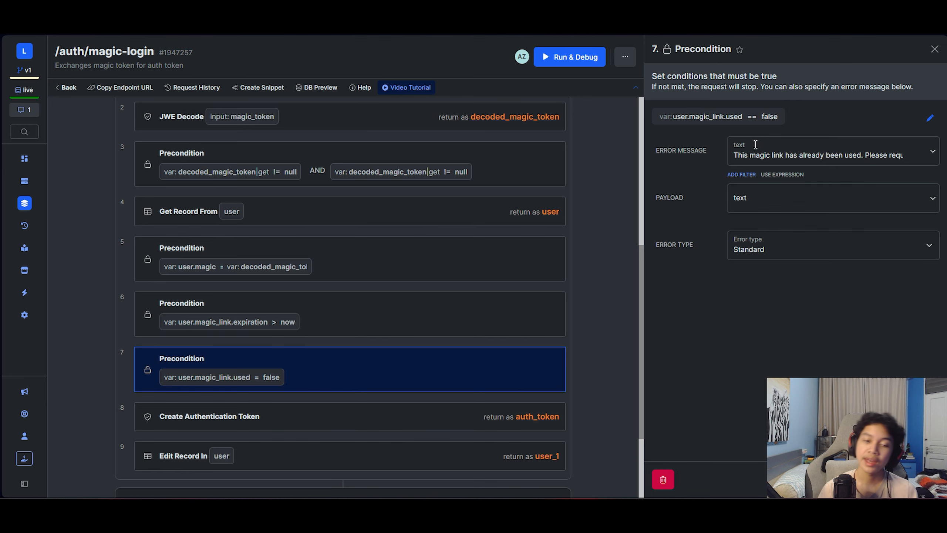
left_click(935, 49)
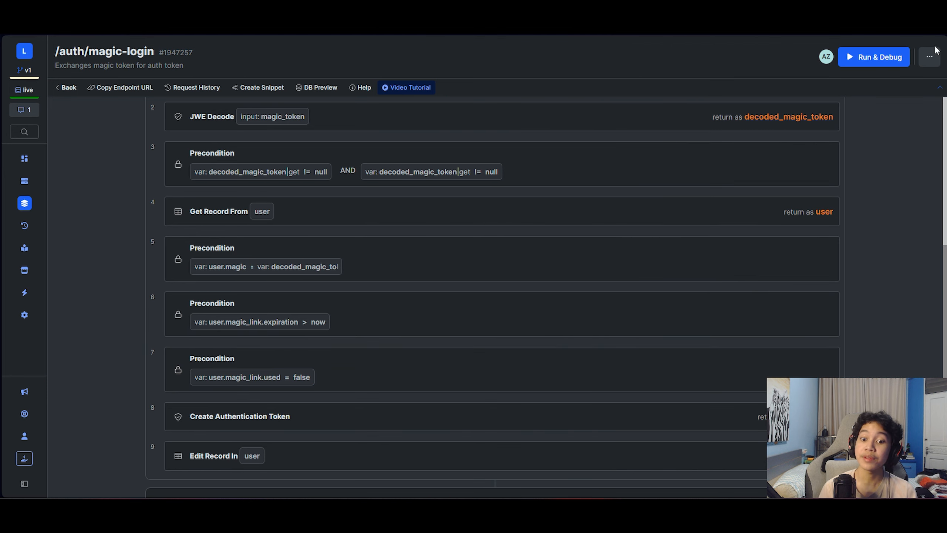
- Inspect the Create Authentication Token step's settings, then move down to the Edit Record step
scroll(783, 314, "down", 2)
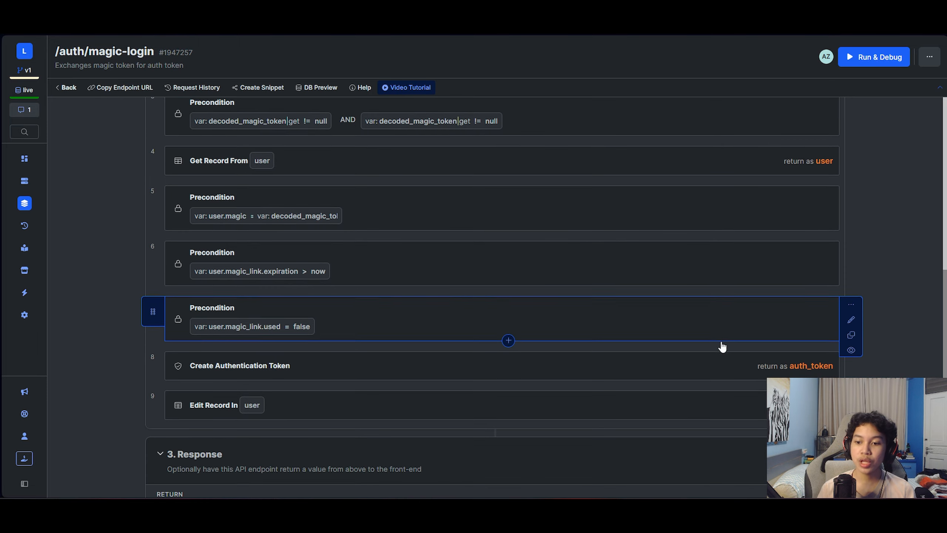
left_click(599, 362)
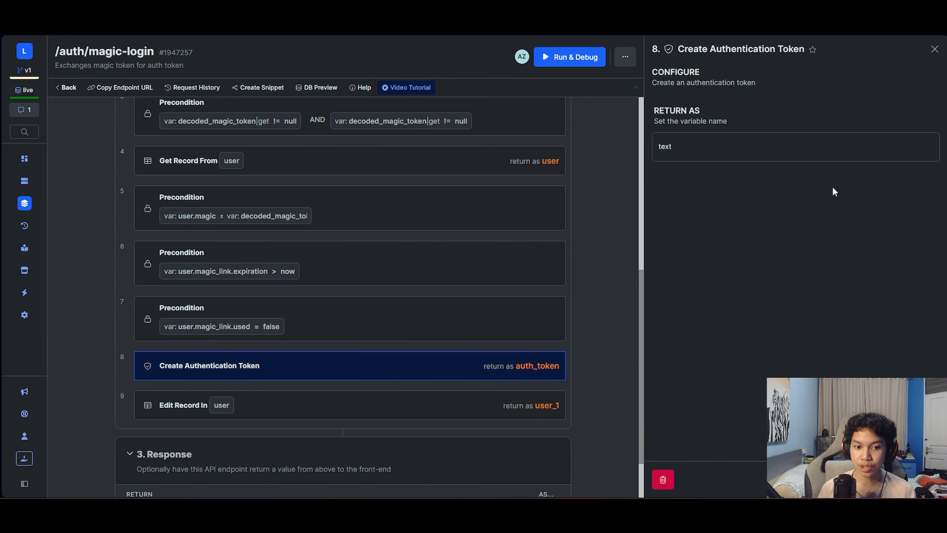
left_click(934, 49)
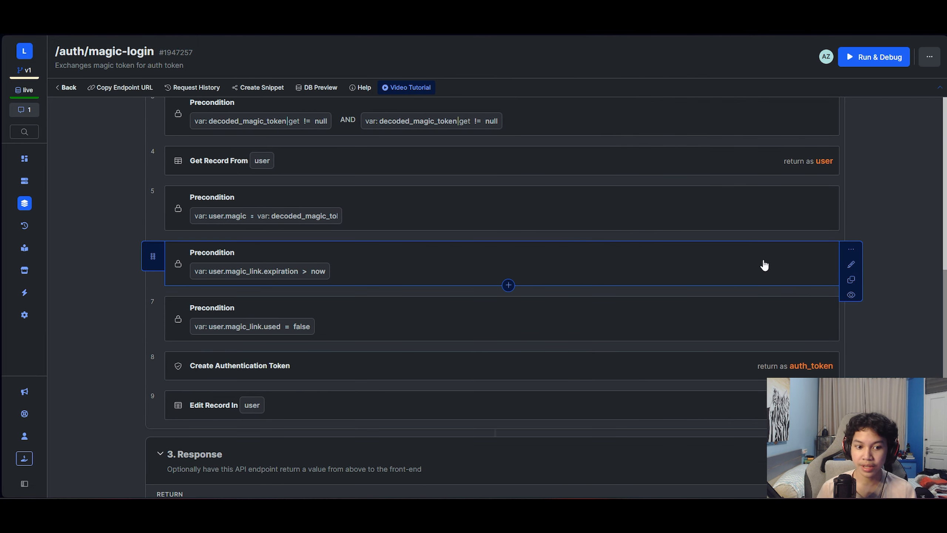
scroll(673, 419, "down", 2)
- Check the Edit Record In user step's magic_link field mappings, then return to the top of the stack
left_click(696, 346)
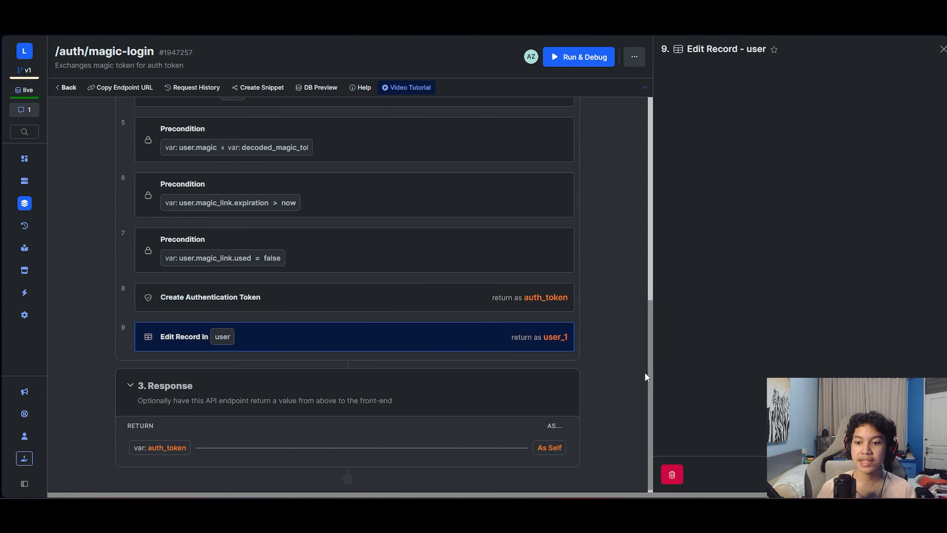
scroll(727, 370, "down", 10)
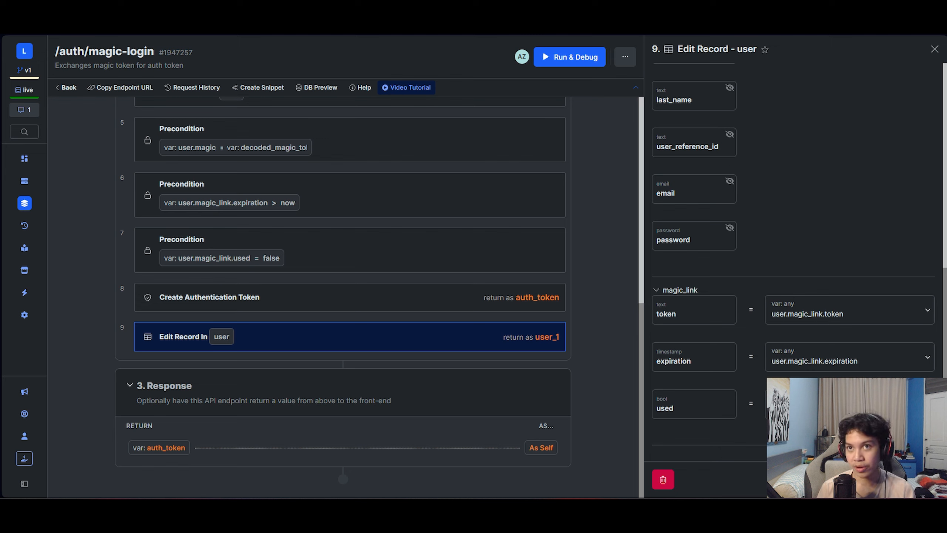
left_click(934, 49)
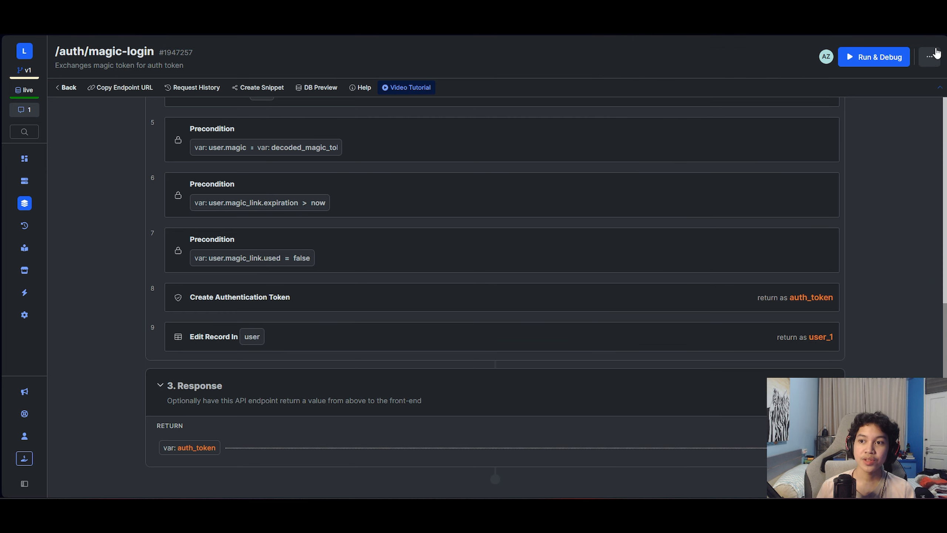
scroll(844, 157, "up", 15)
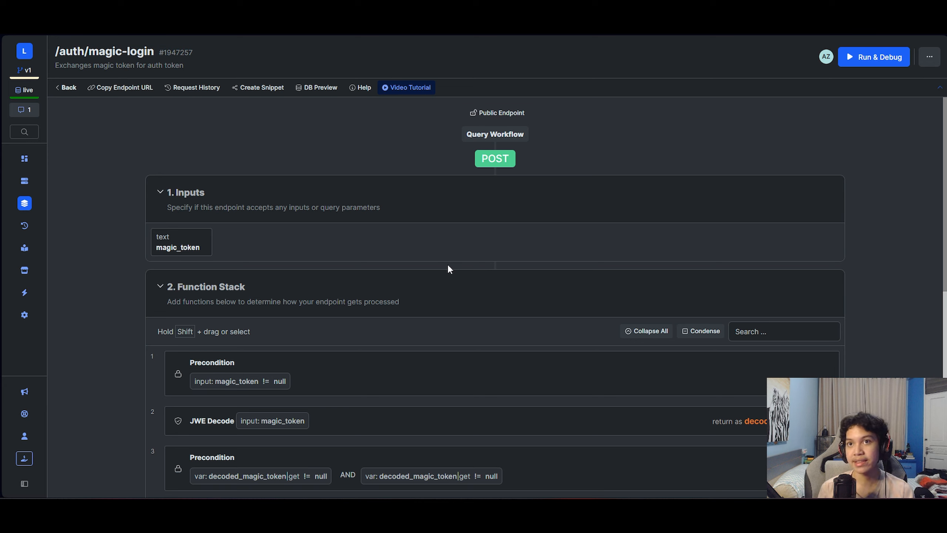
- Go back to the Authentication group's endpoint list
left_click(73, 88)
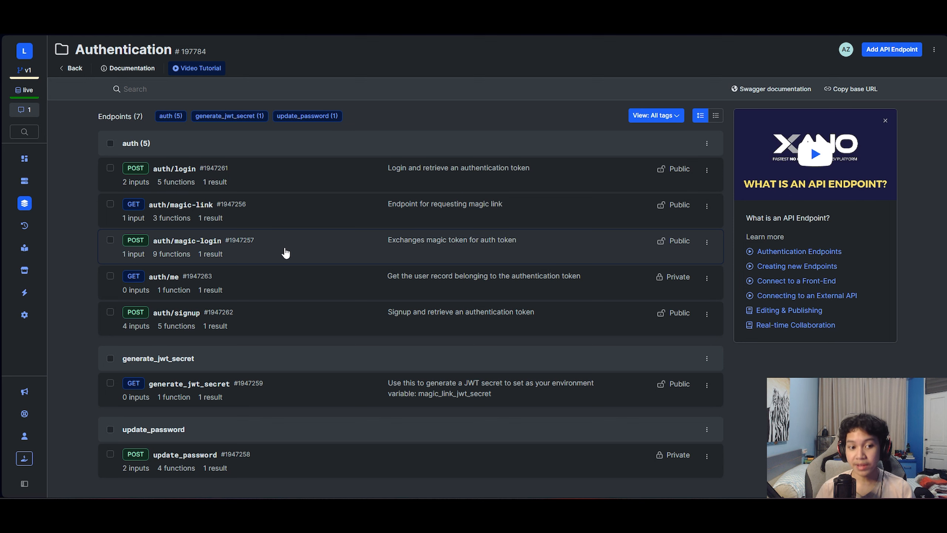
- Open the update_password endpoint and look over its function stack
left_click(238, 464)
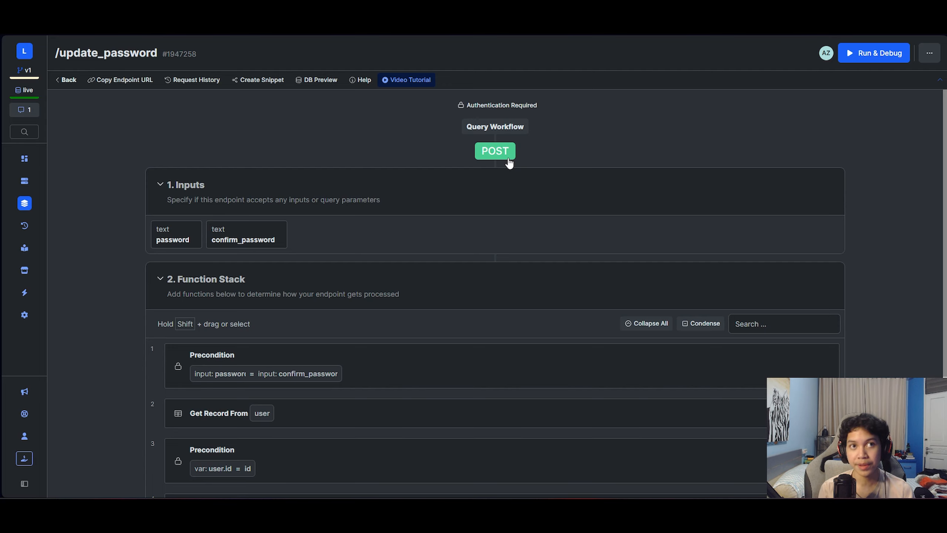
scroll(421, 104, "down", 4)
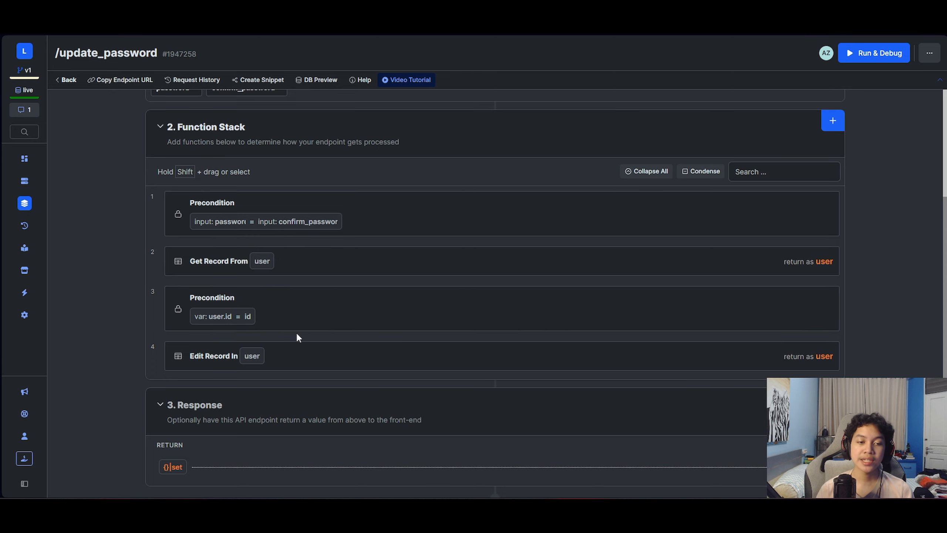
scroll(393, 361, "up", 4)
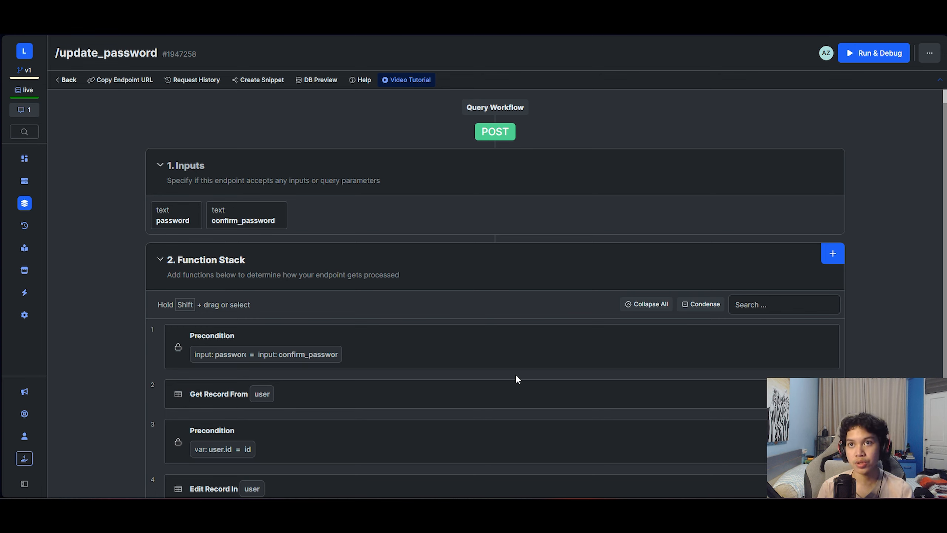
scroll(516, 378, "down", 3)
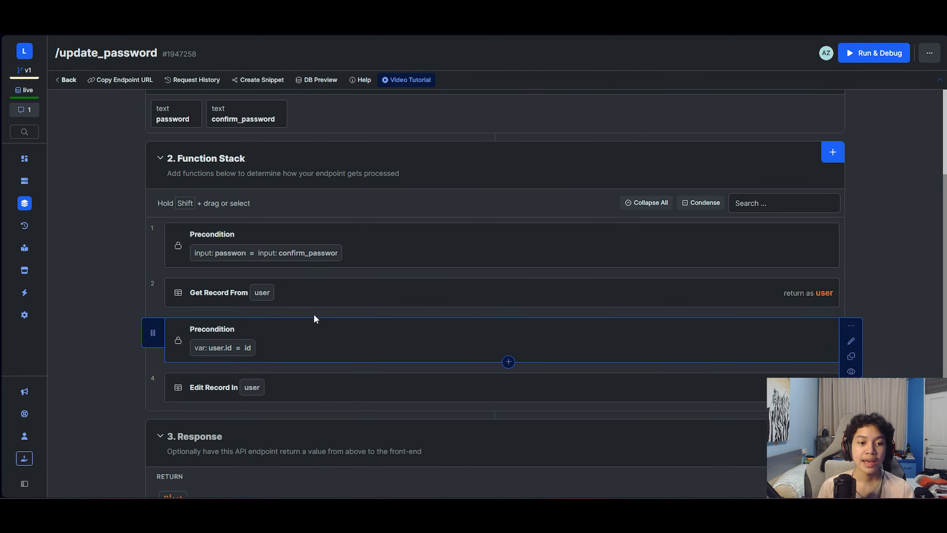
- Inspect the Get Record From user step, then the precondition requiring user.id to equal auth id
left_click(397, 297)
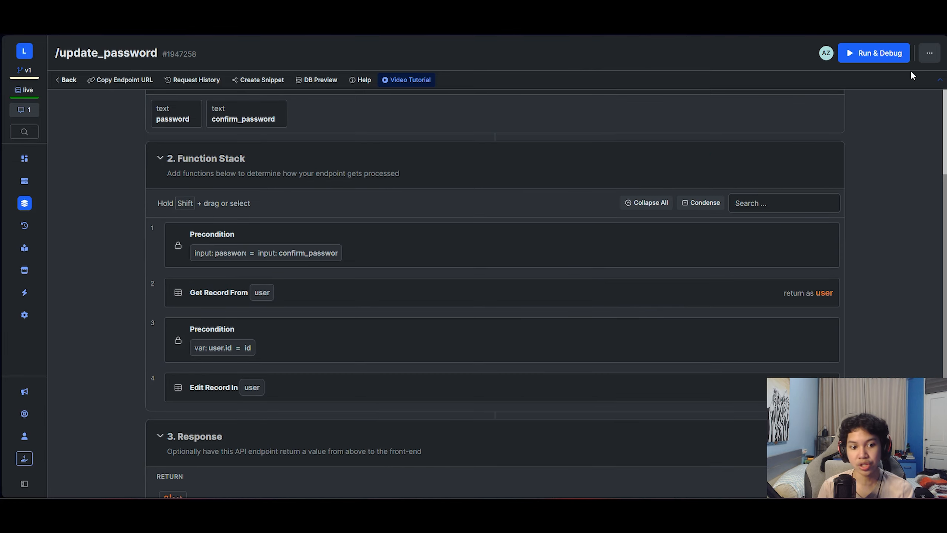
left_click(935, 49)
scroll(542, 274, "down", 1)
left_click(598, 311)
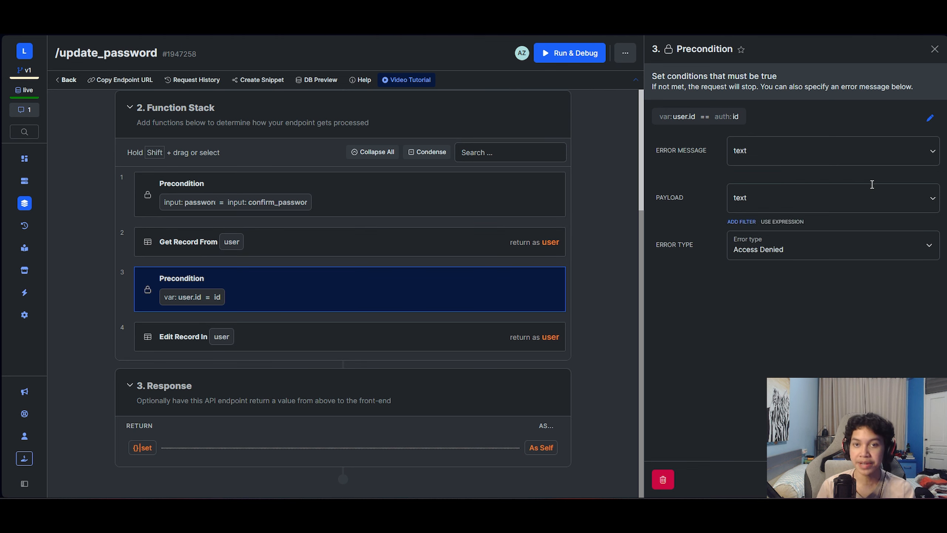
- Review the update_password endpoint's Edit Record In user settings
left_click(934, 50)
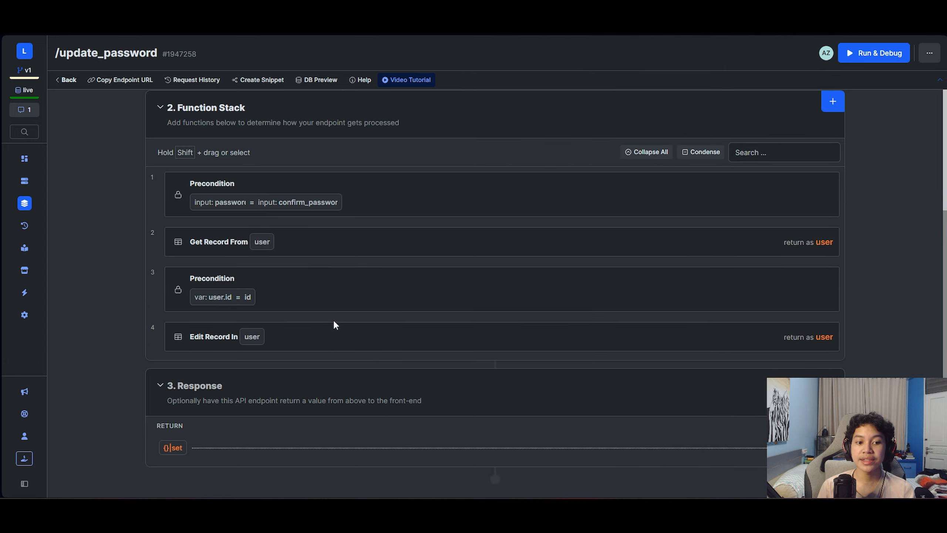
left_click(340, 340)
scroll(746, 327, "down", 8)
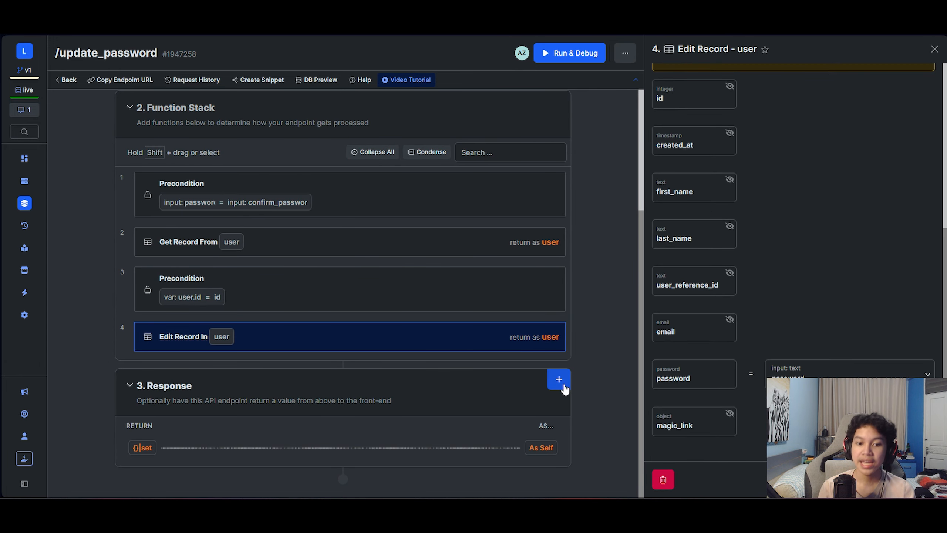
scroll(559, 380, "up", 5)
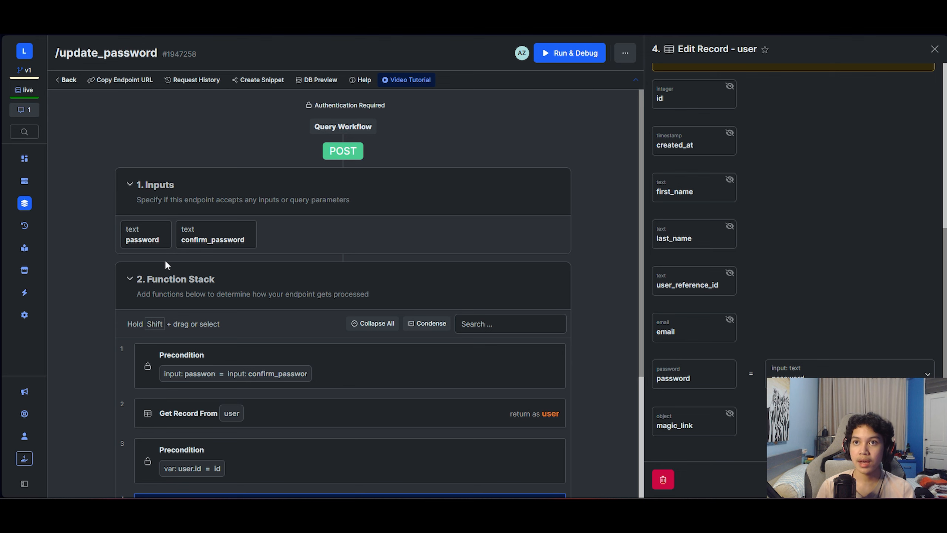
scroll(209, 276, "down", 5)
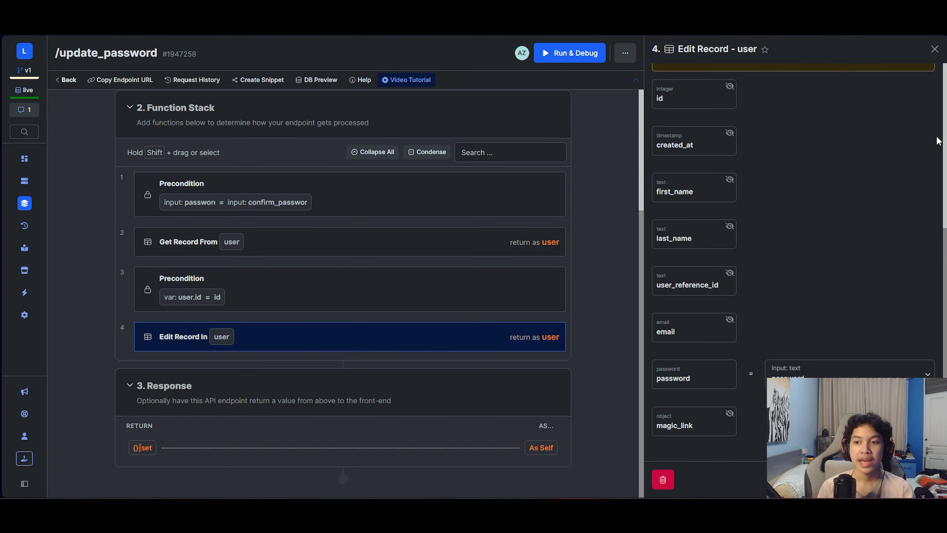
left_click(934, 50)
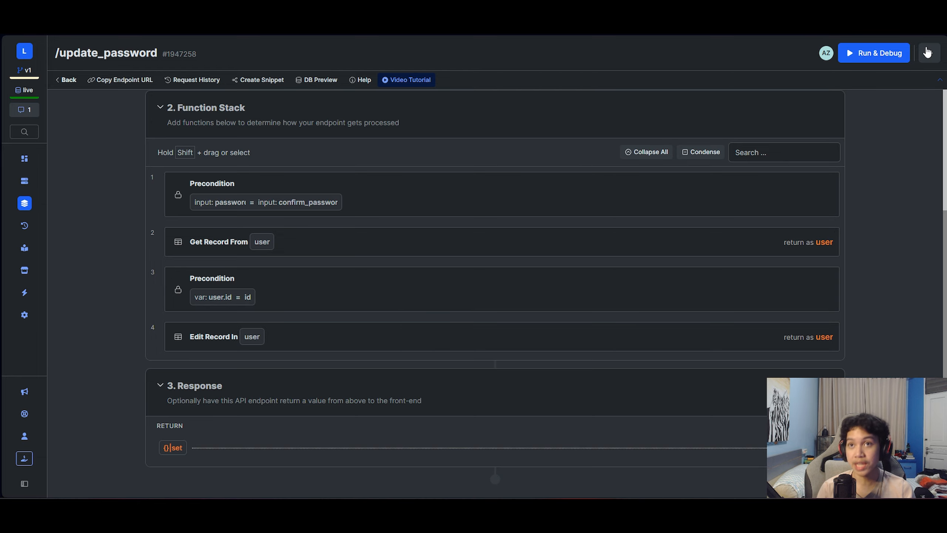
- Check the endpoint's response settings, then return to the Authentication endpoint list
left_click(173, 459)
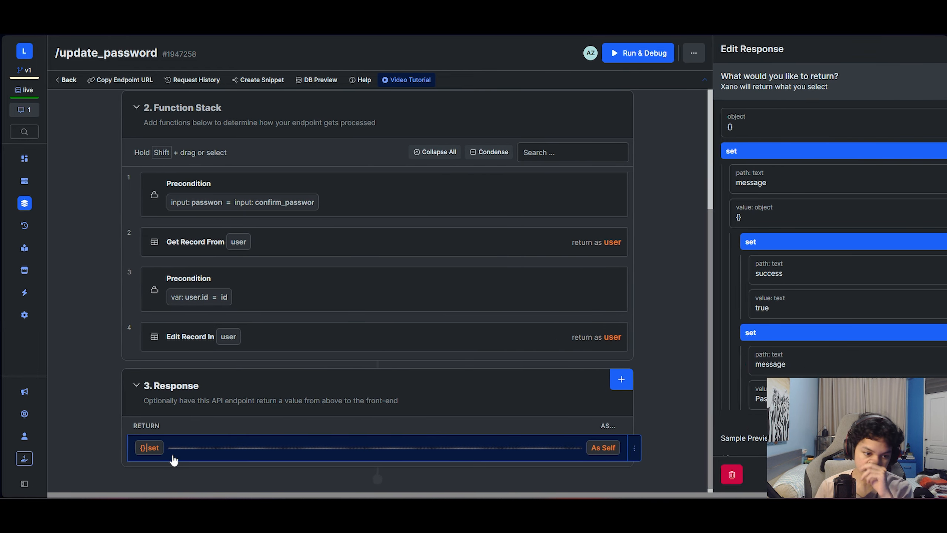
scroll(708, 201, "down", 2)
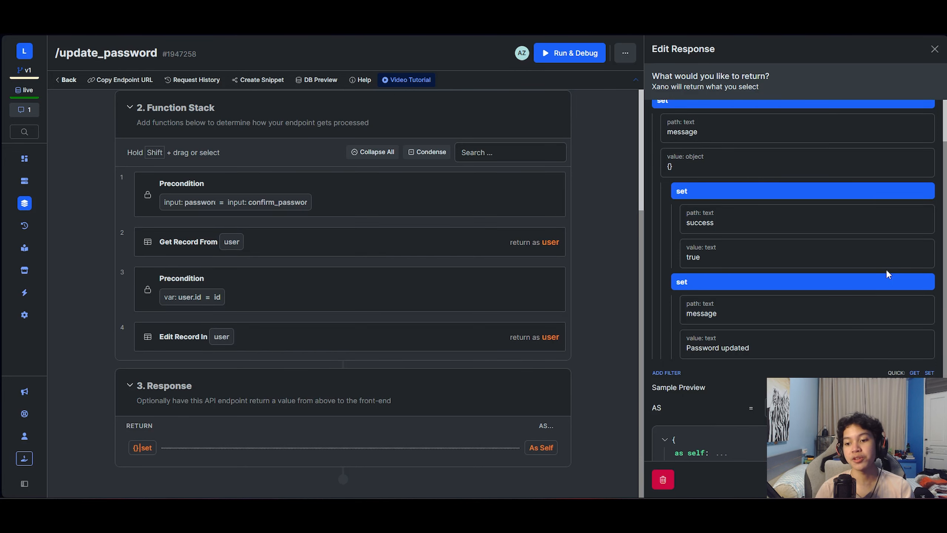
left_click(935, 49)
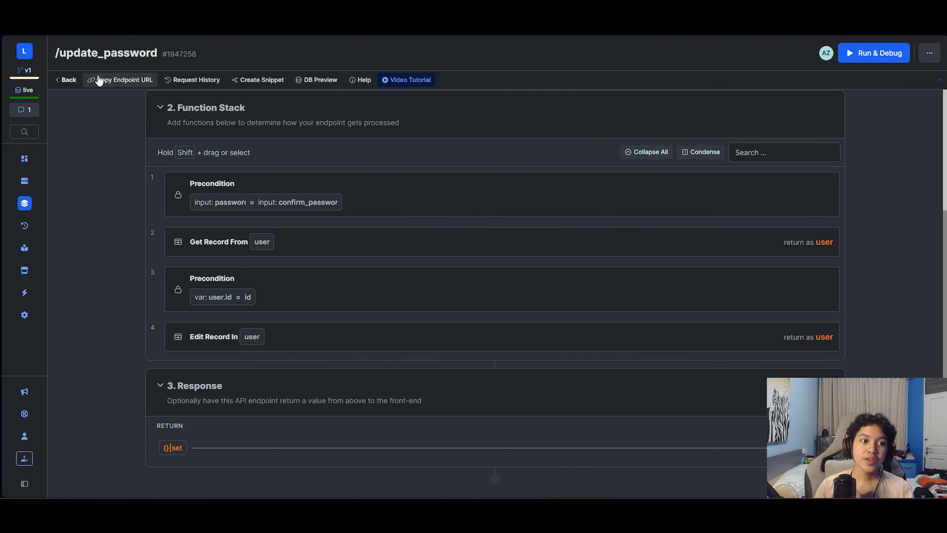
left_click(67, 80)
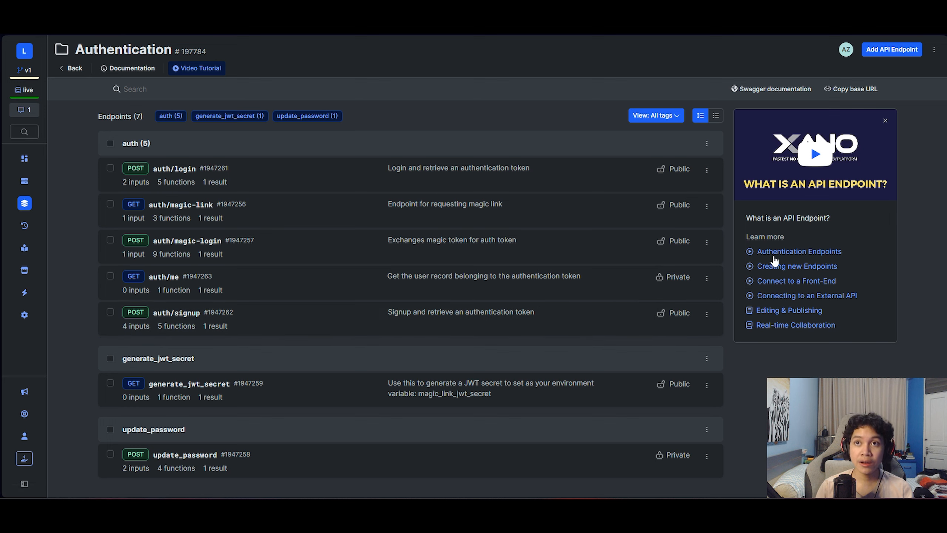